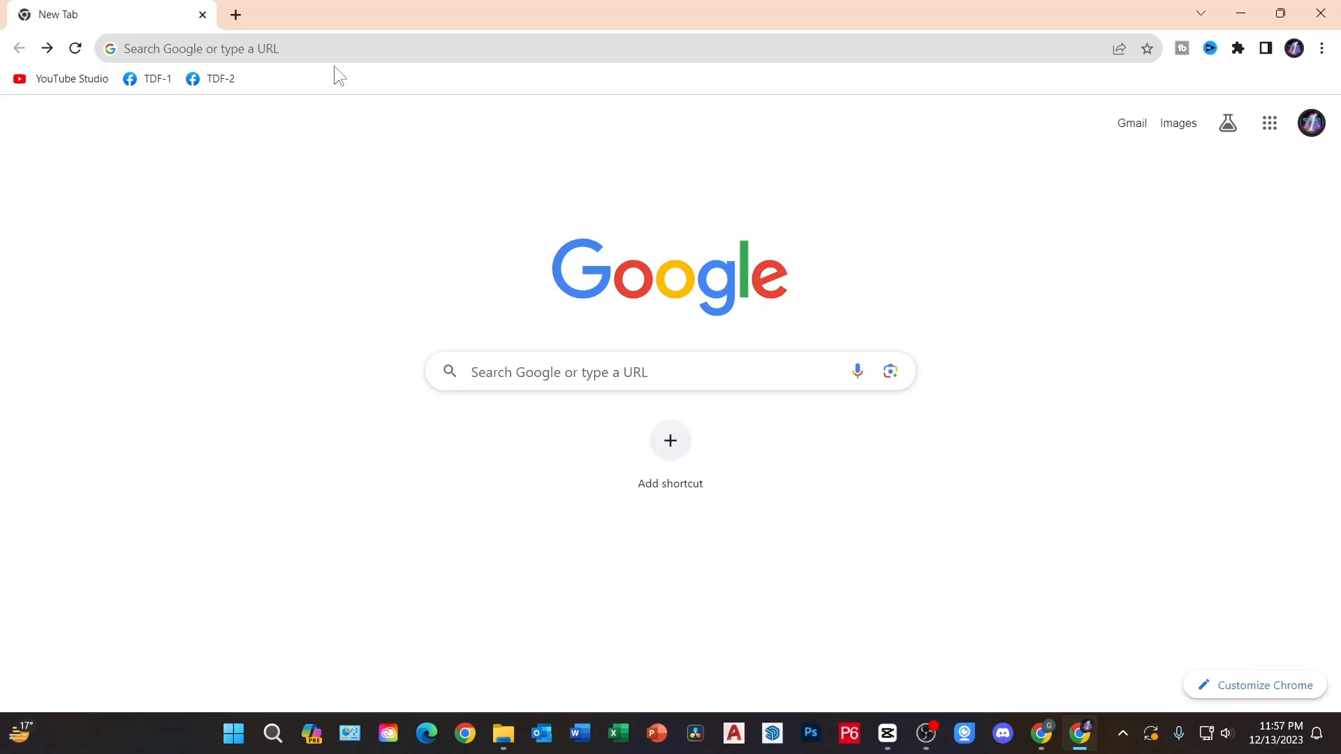
- Open resume.co and begin building a new resume from scratch
click(315, 48)
text(res)
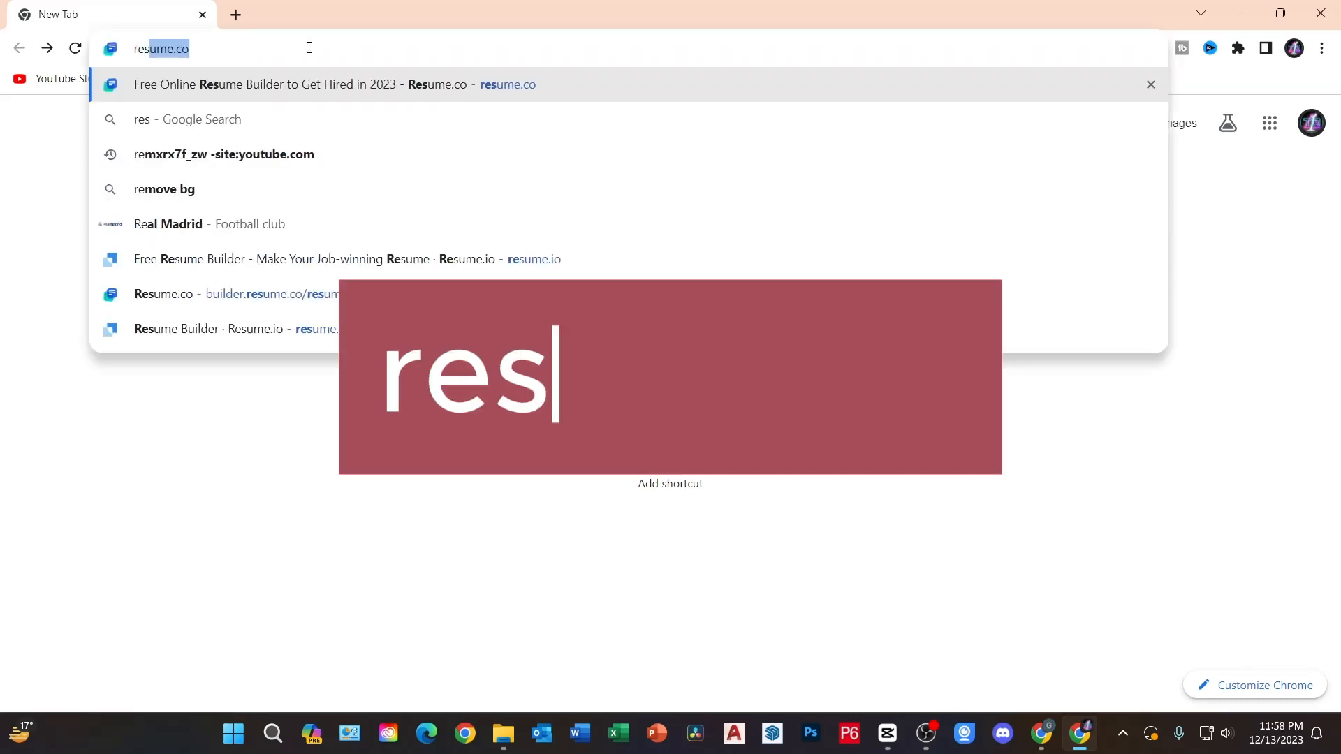
text(ume.co)
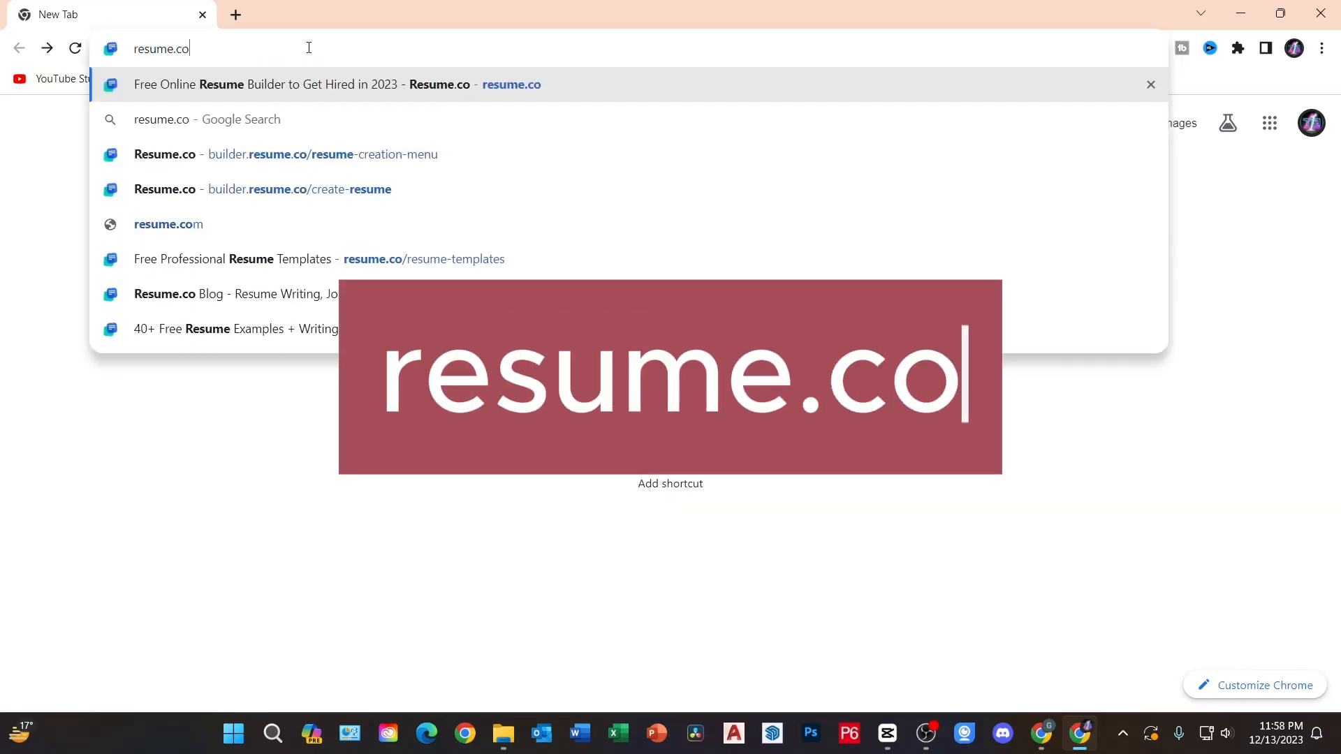
key(Return)
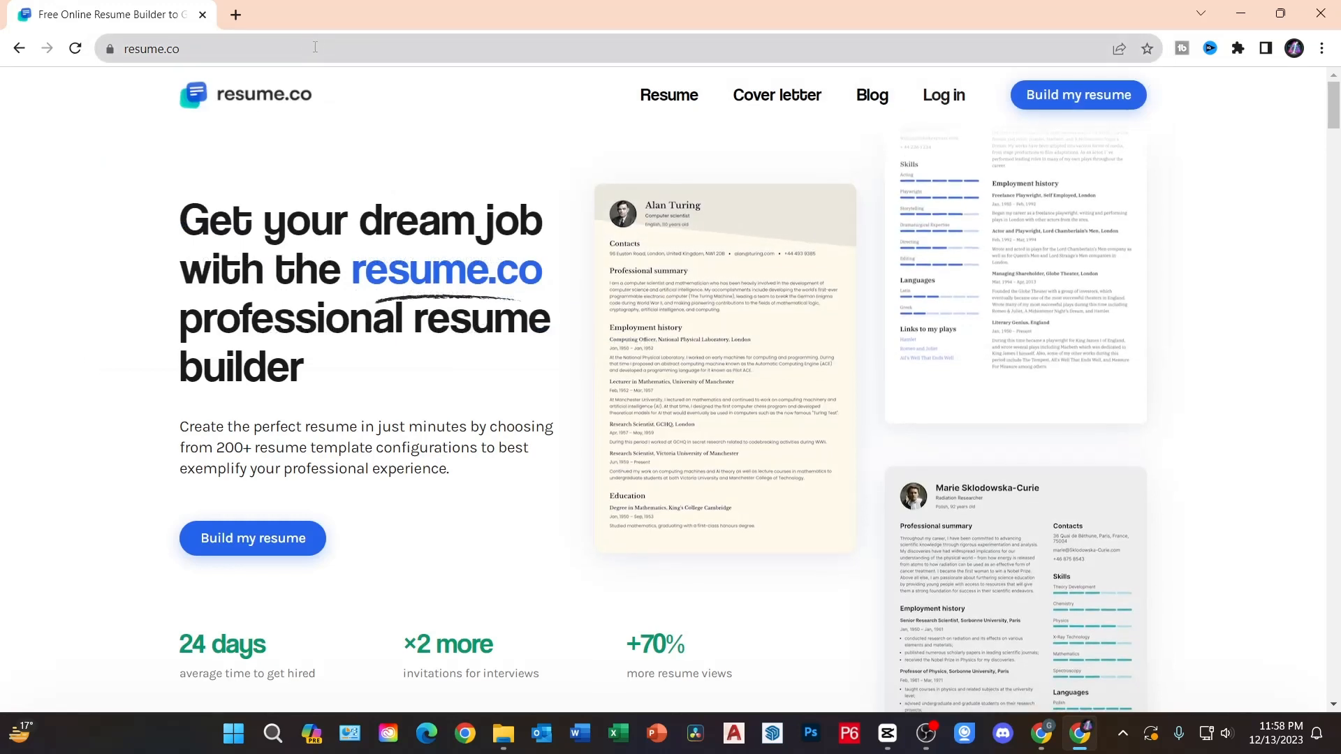
click(1074, 103)
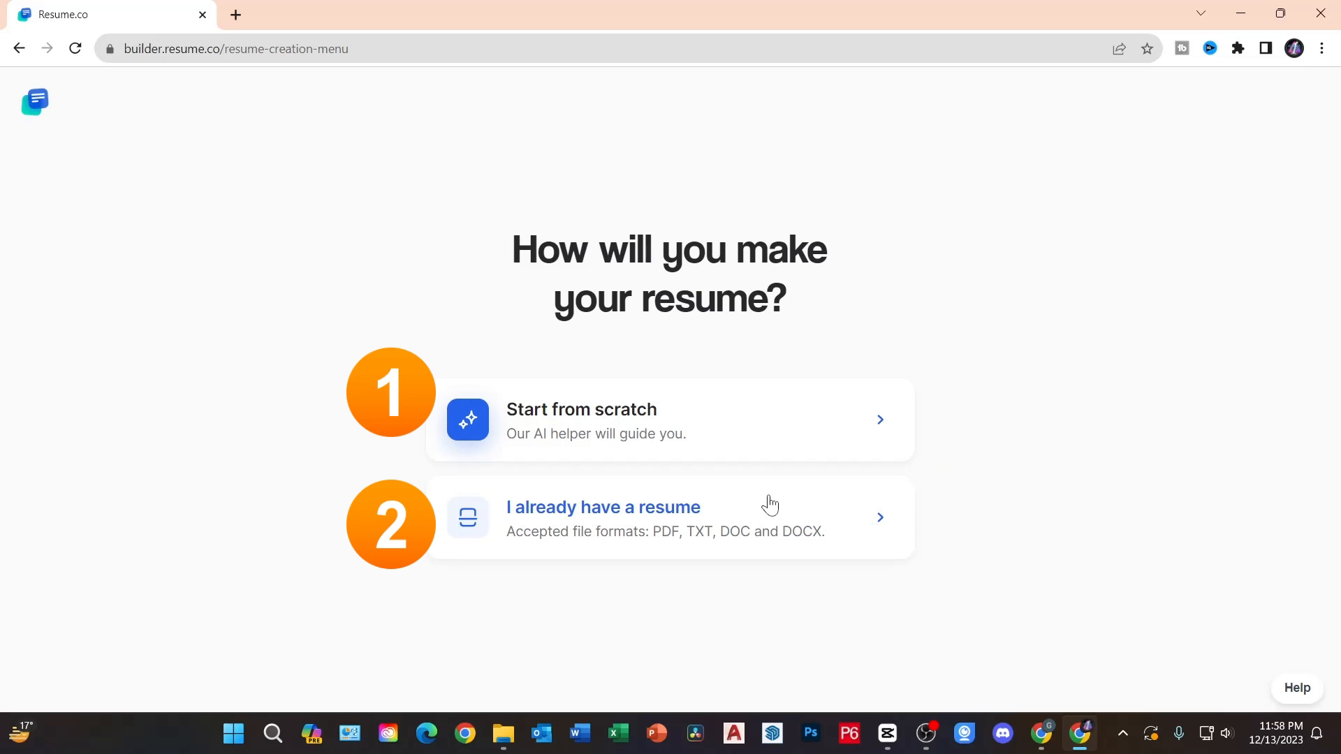
click(783, 422)
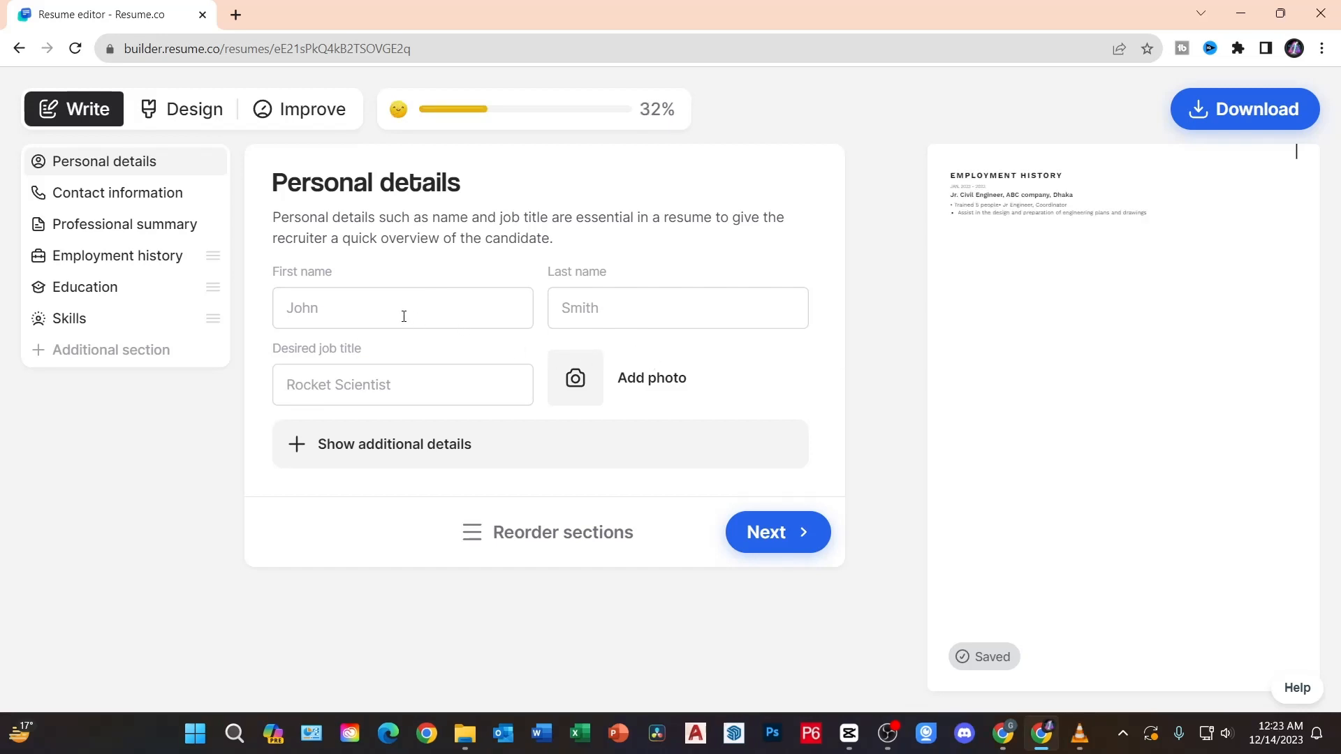
- Fill in the first and last name in the personal details and set the desired job title to Civil Engineer
click(402, 314)
text(John)
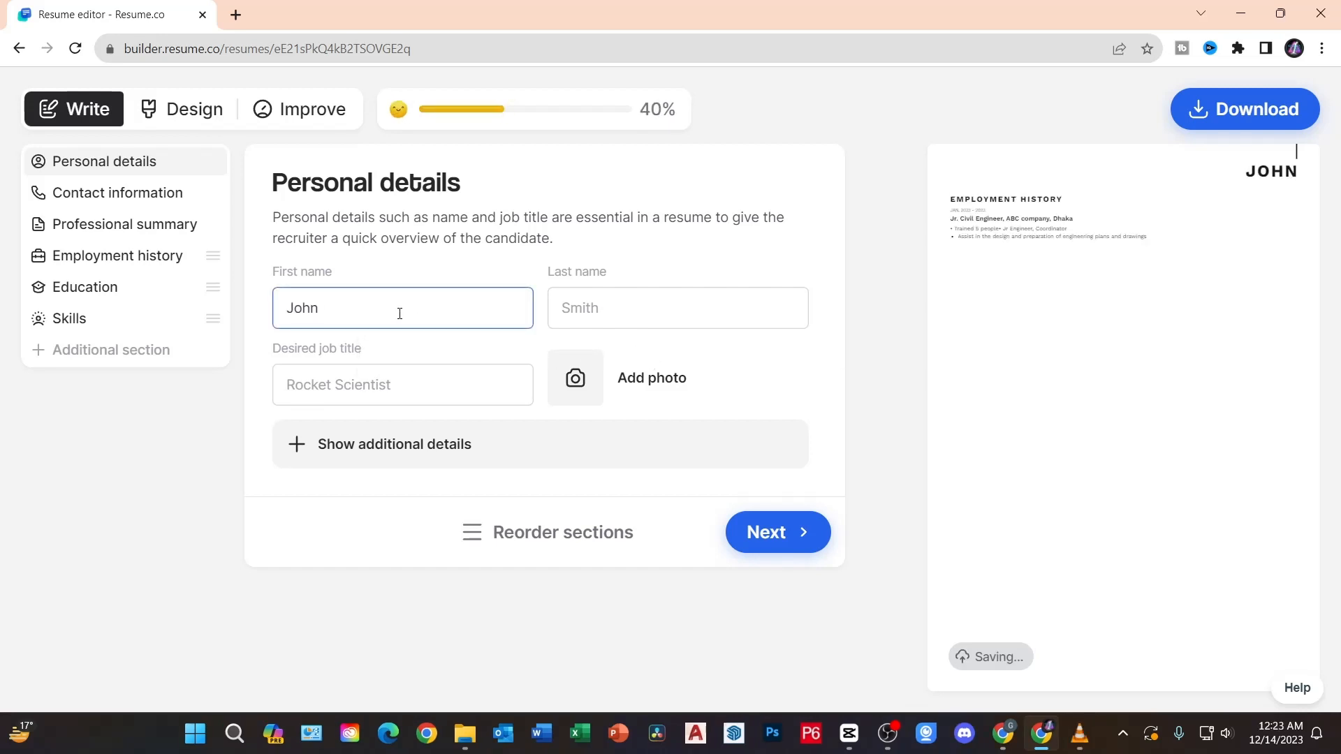
key(Tab)
text(Smith)
key(Tab)
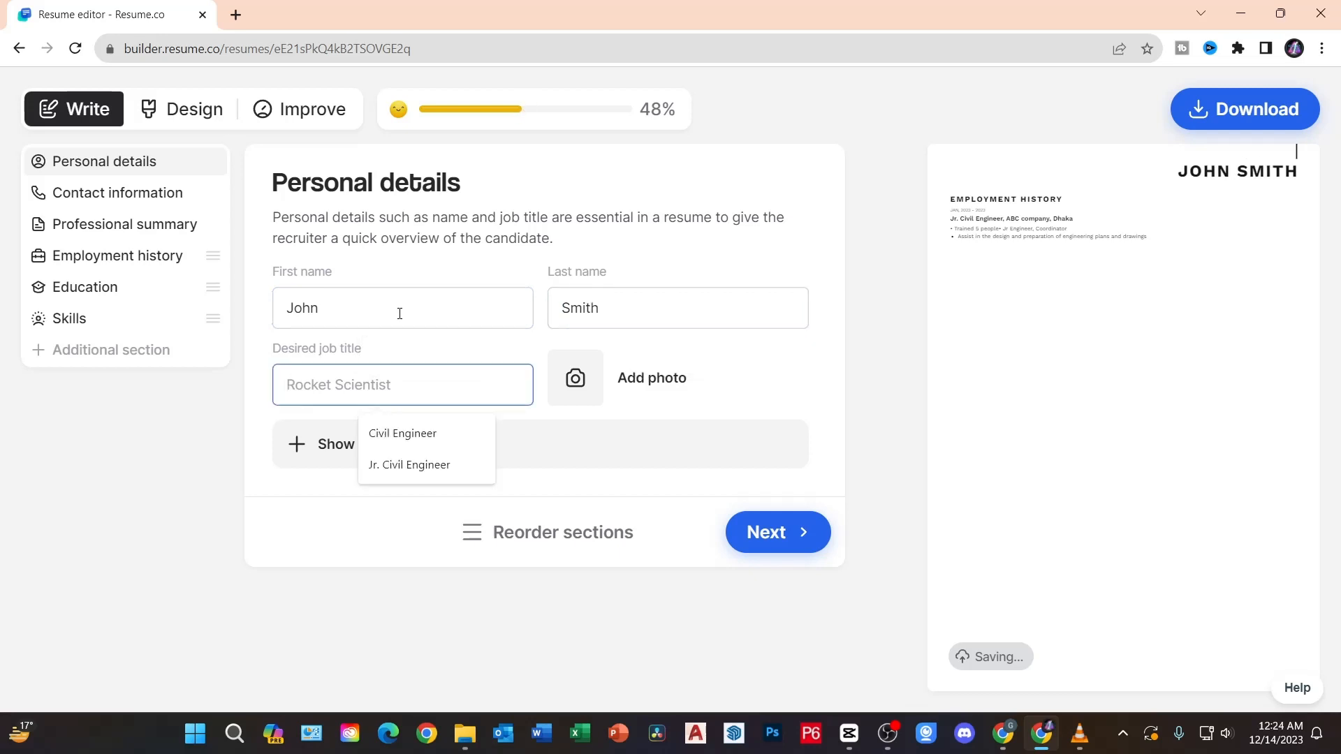
text(Civil Engineer)
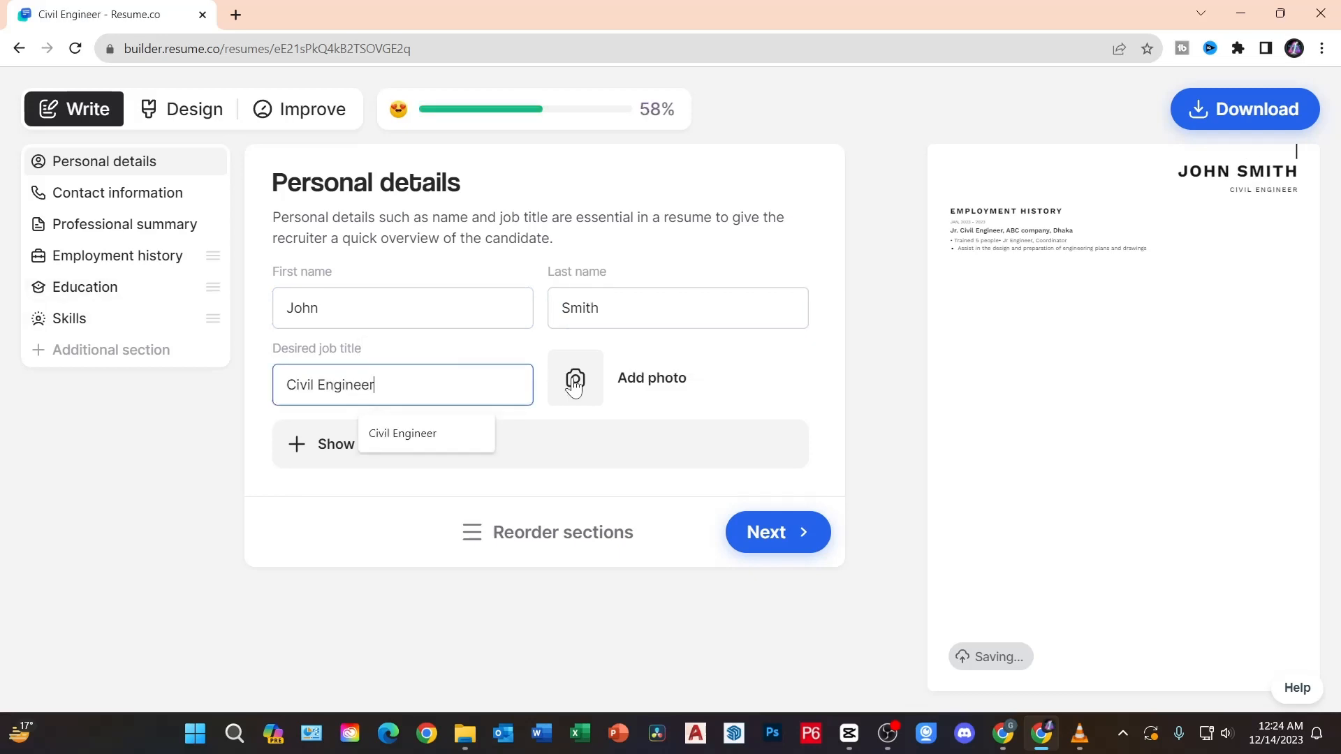
- Add a profile photo to the personal details and continue to the contact information section
click(574, 386)
click(699, 417)
double_click(481, 209)
mouse_move(521, 514)
mouse_down()
mouse_move(556, 515)
mouse_move(524, 515)
mouse_up()
click(763, 568)
click(775, 544)
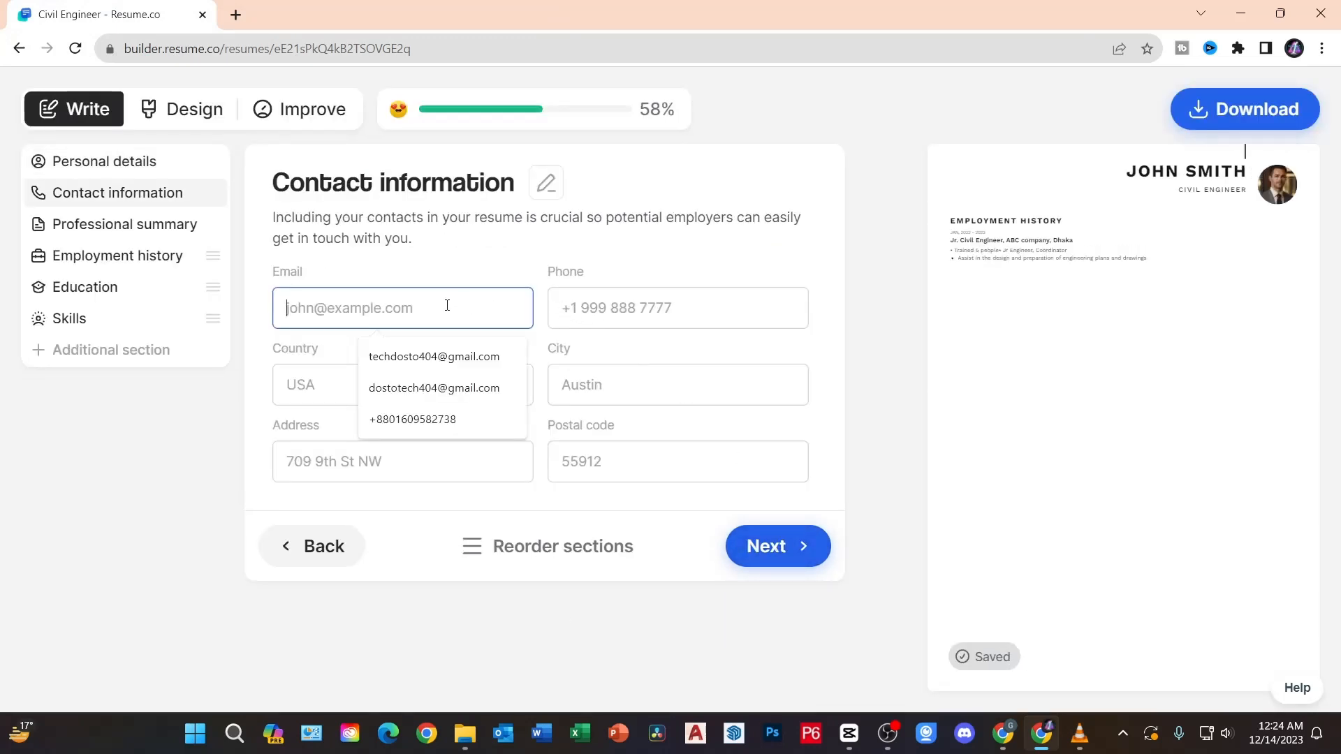
- Enter the applicant's e-mail address and phone number in the contact information
text(john)
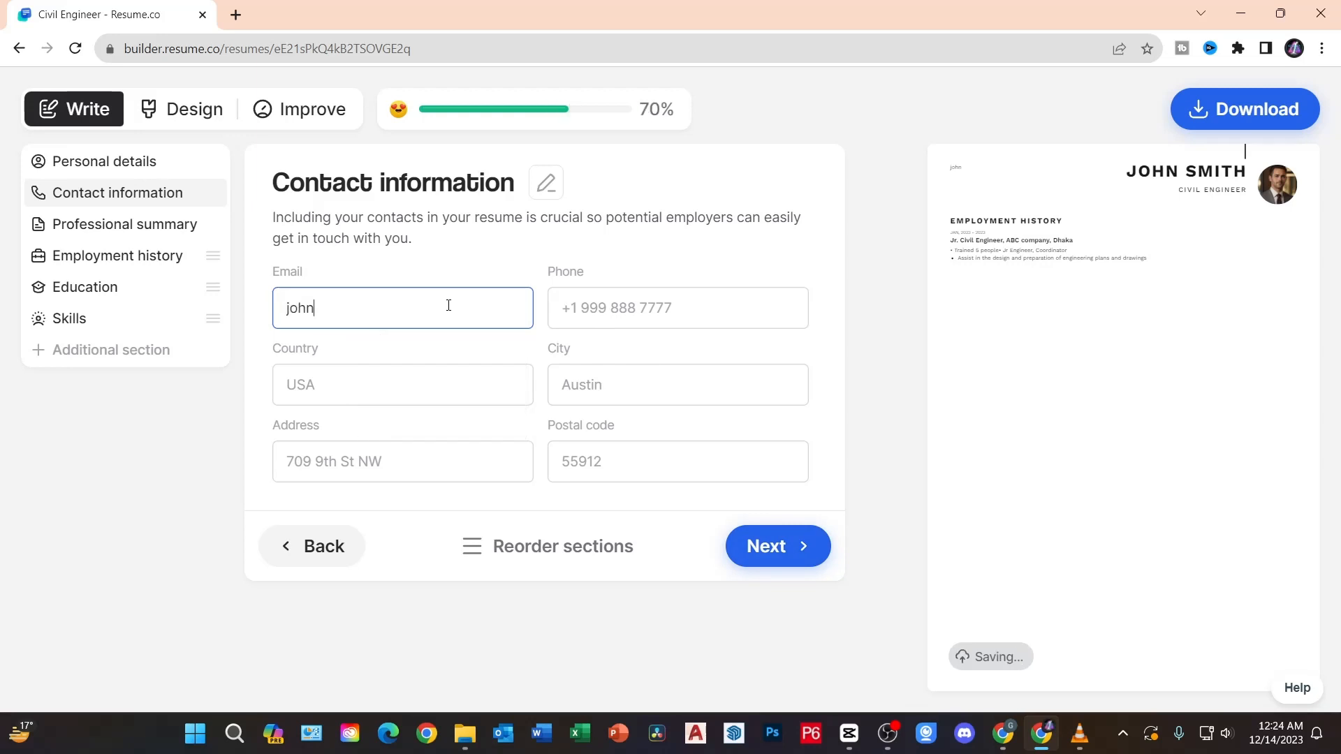
text(@xyz.com)
key(Tab)
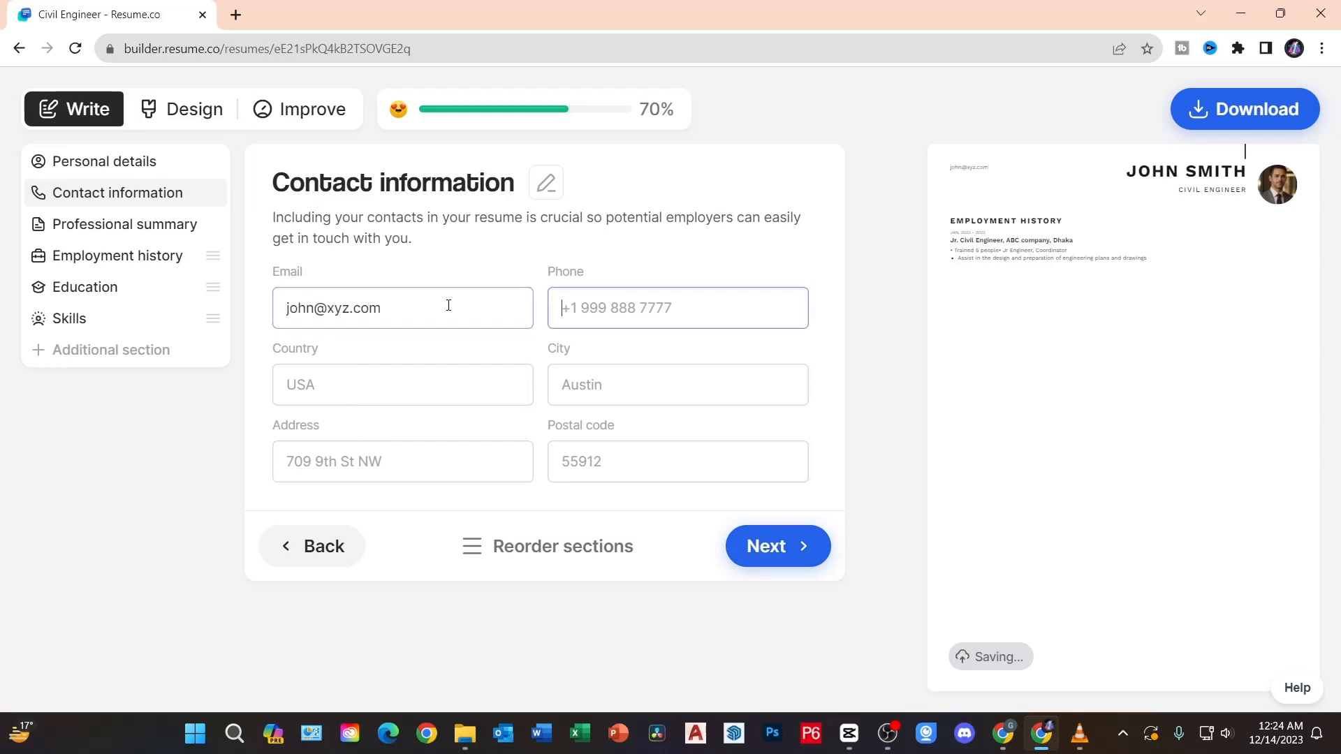
text(+1 5544 556)
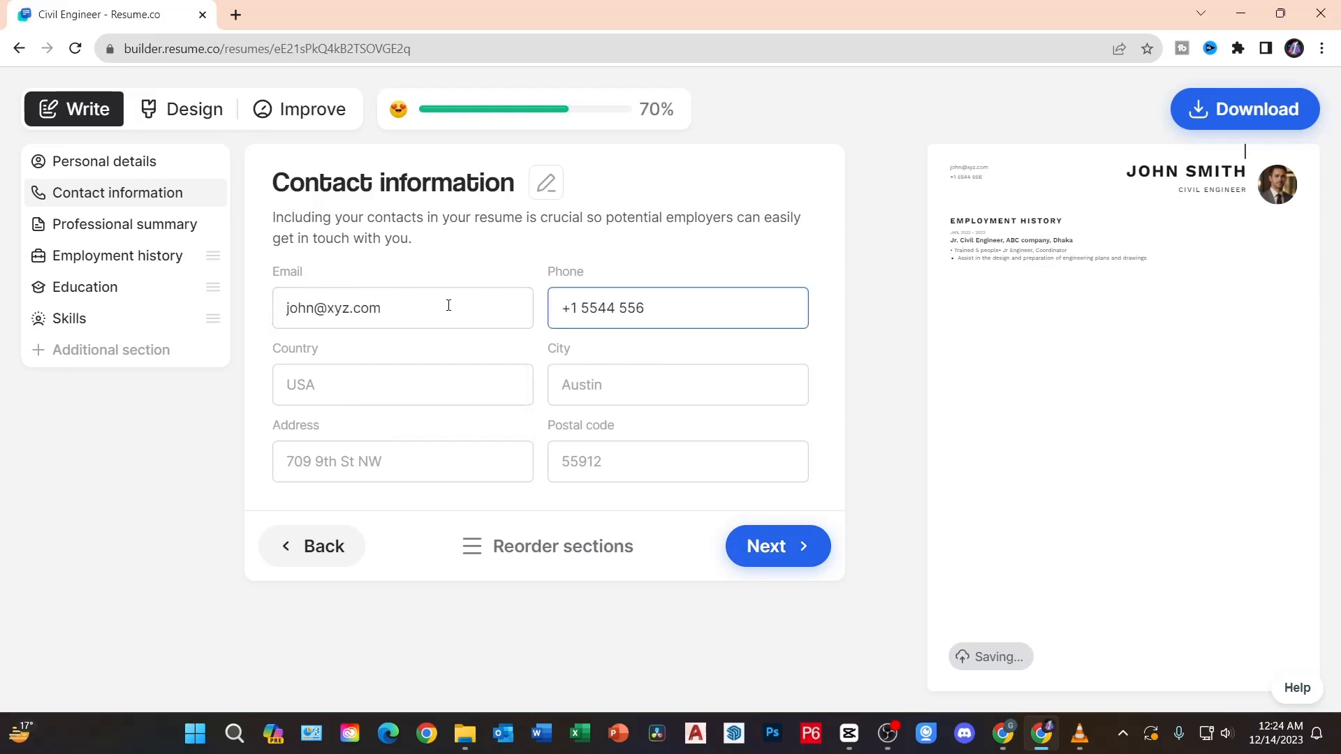
- Set the country to USA, fill in the city, street address and postal code, and continue to the professional summary
key(Tab)
text(USA)
key(Tab)
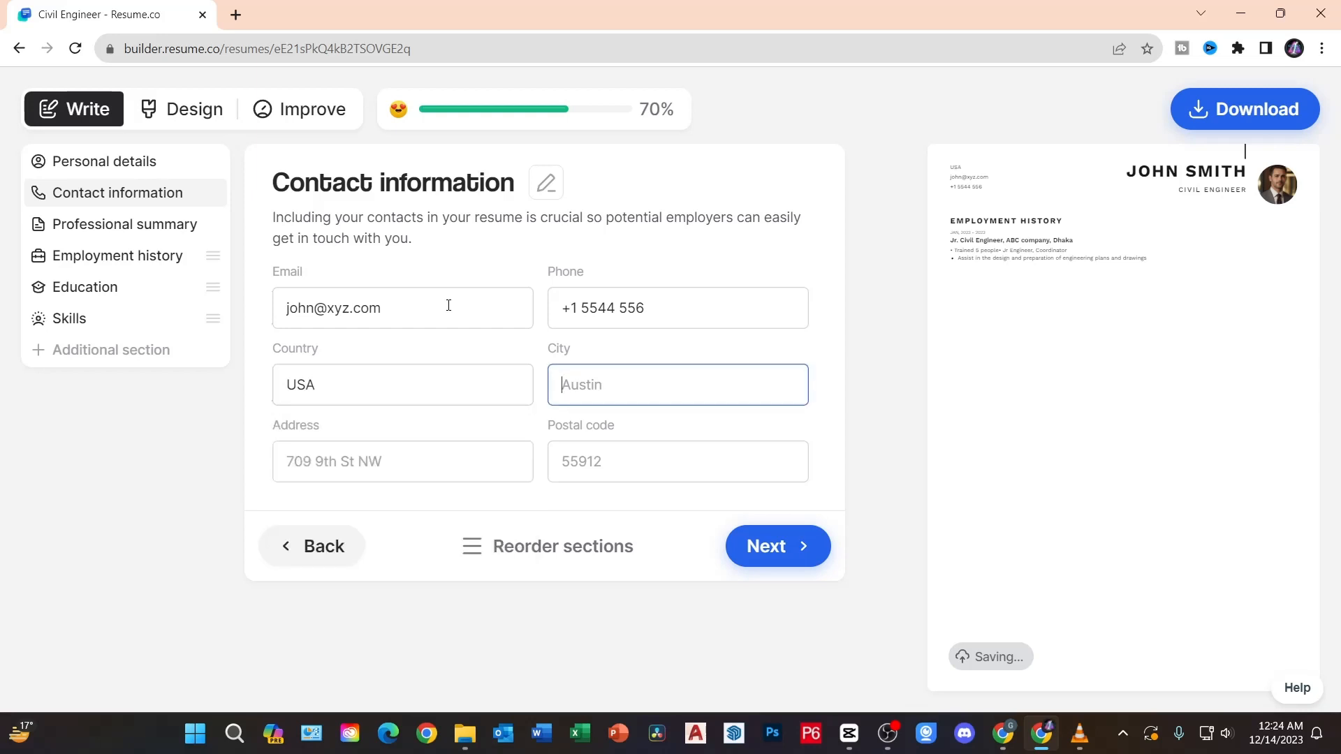
text(NY)
key(Tab)
text(78)
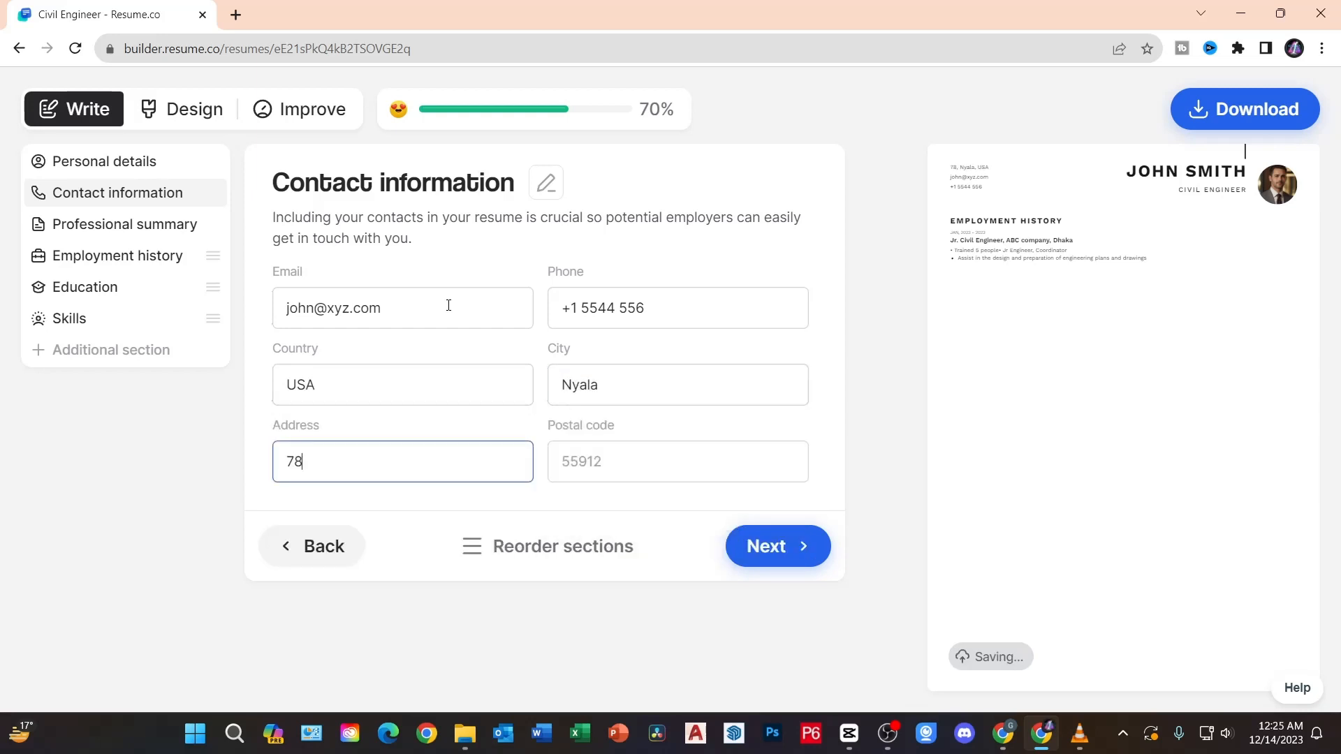
text(6 Street)
key(Tab)
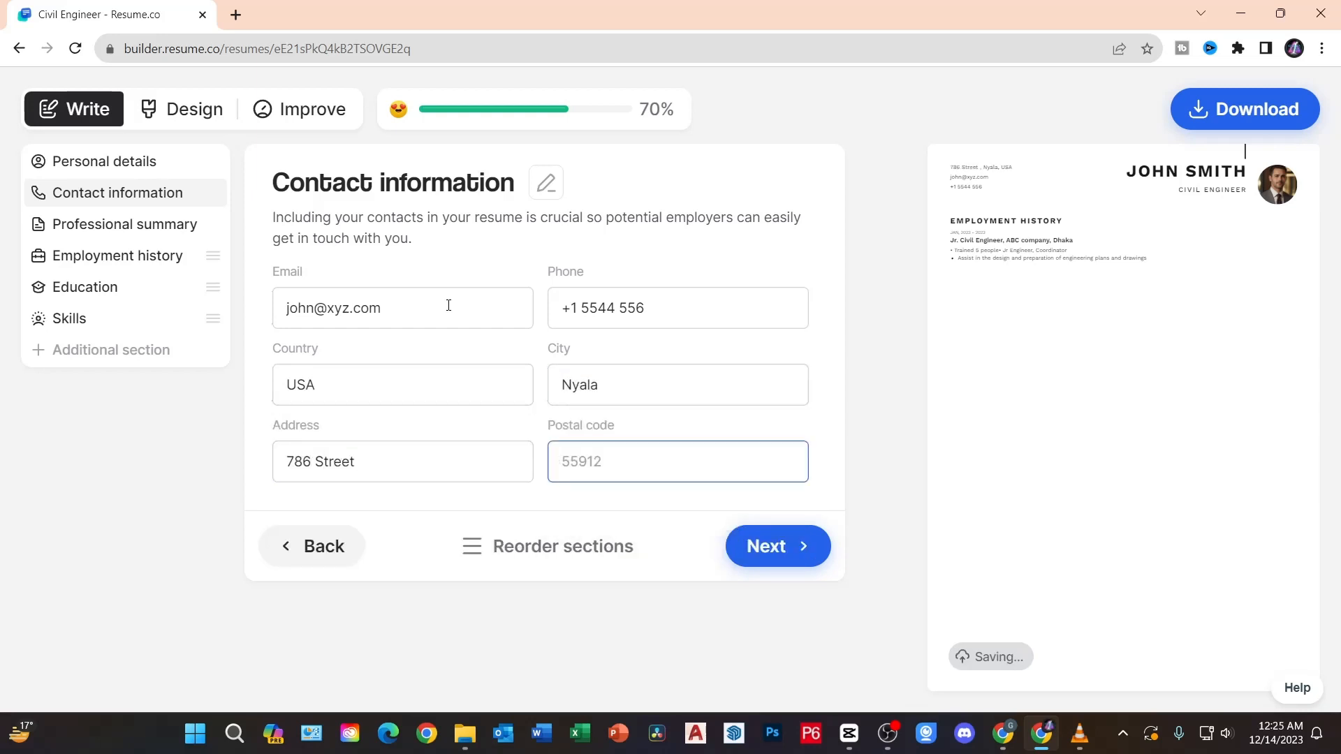
text(65532)
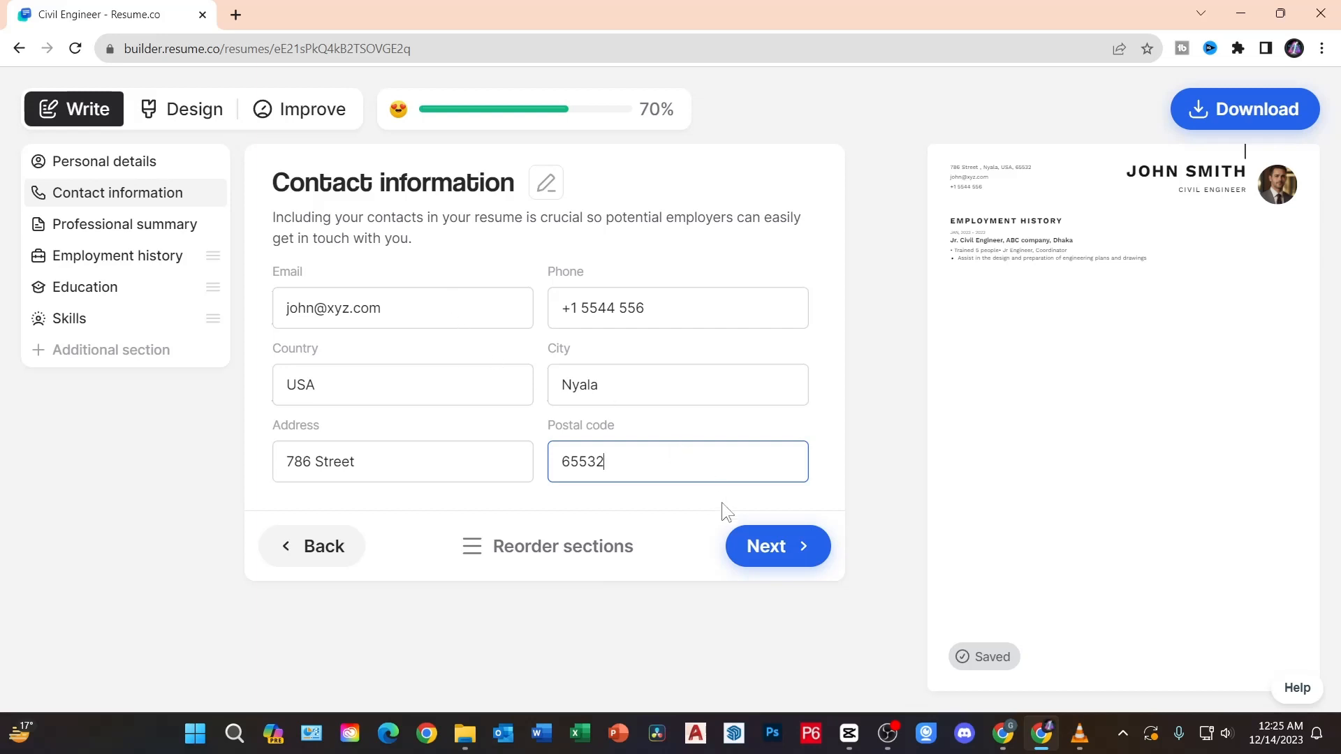
click(784, 559)
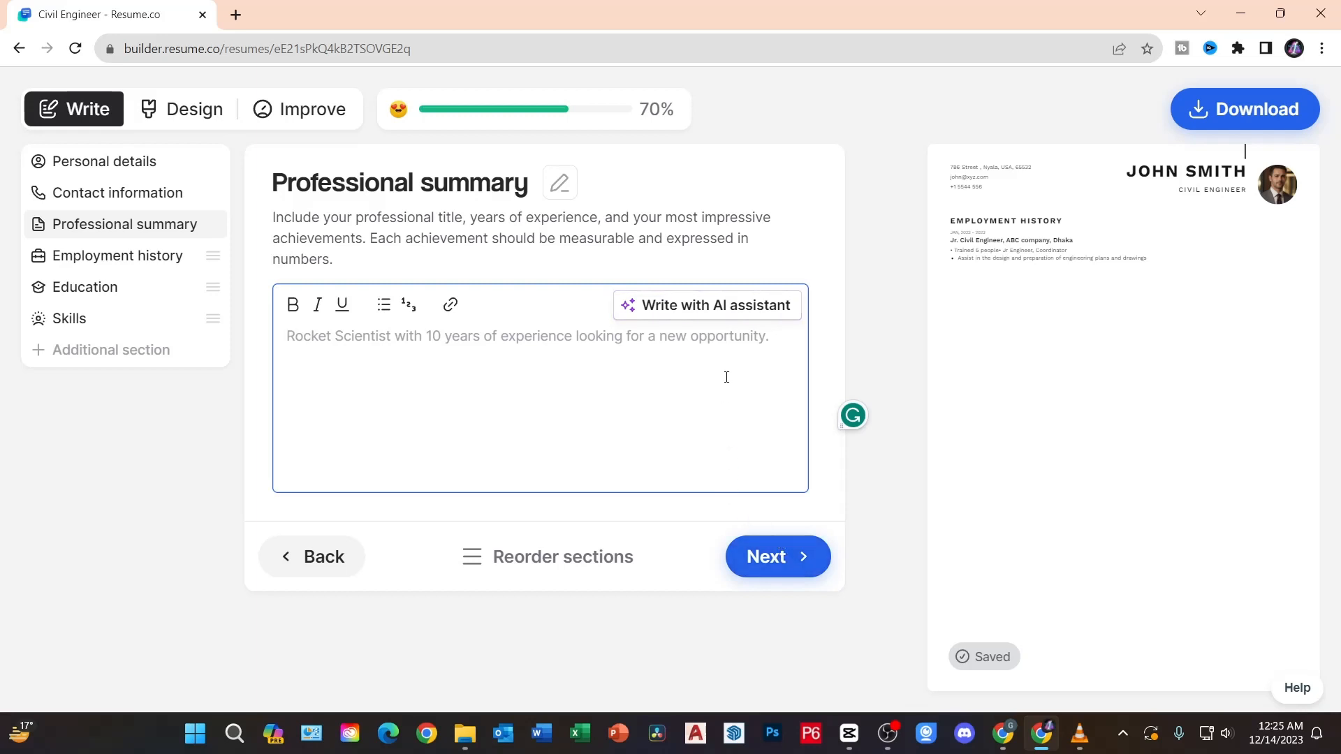
- Start an AI-written professional summary with the strengths Good communicator, Good listener and Leader and 9 years of relevant experience
click(725, 310)
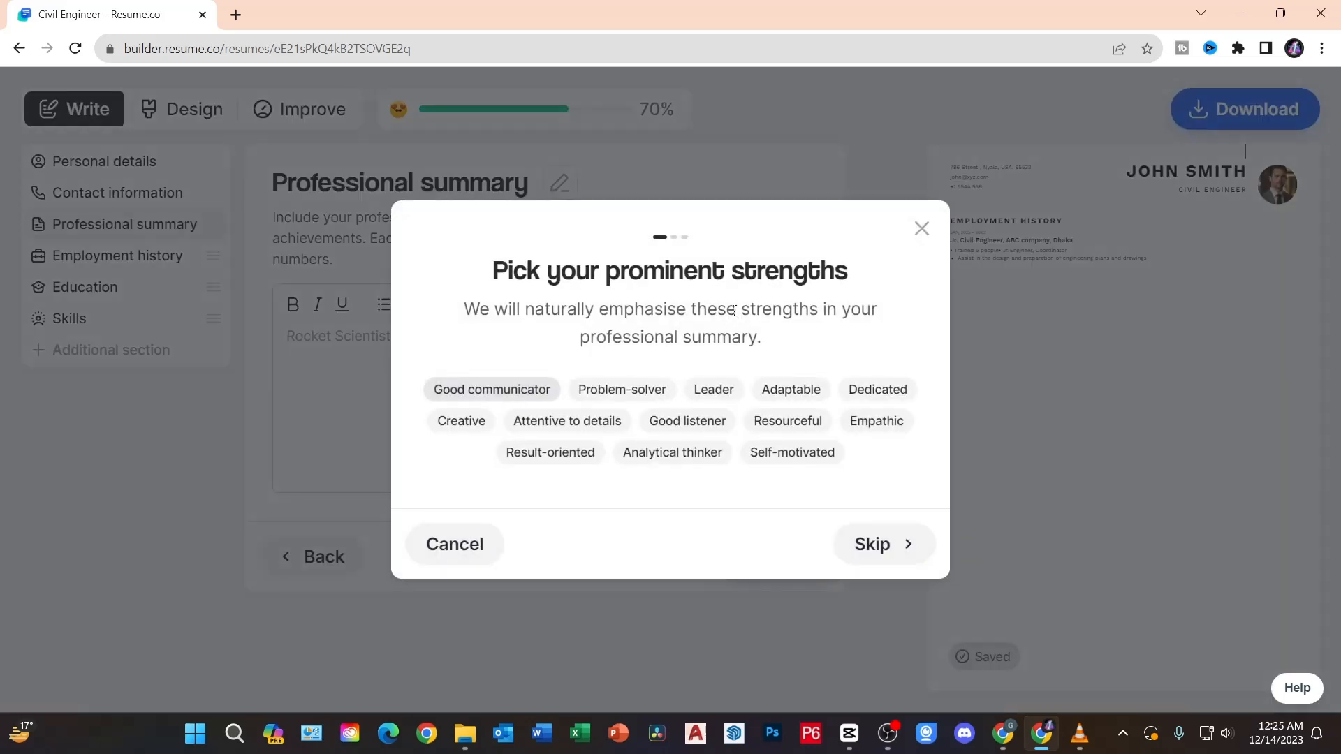
click(530, 394)
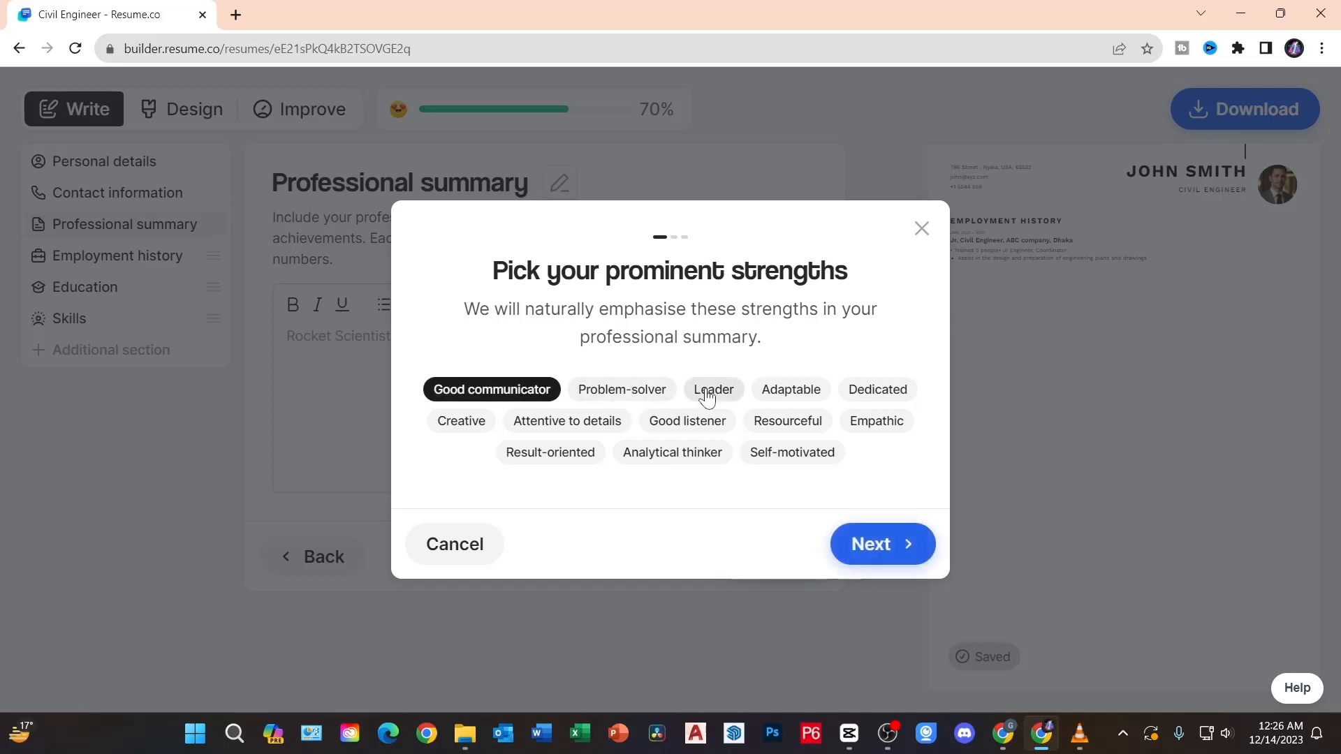
click(709, 426)
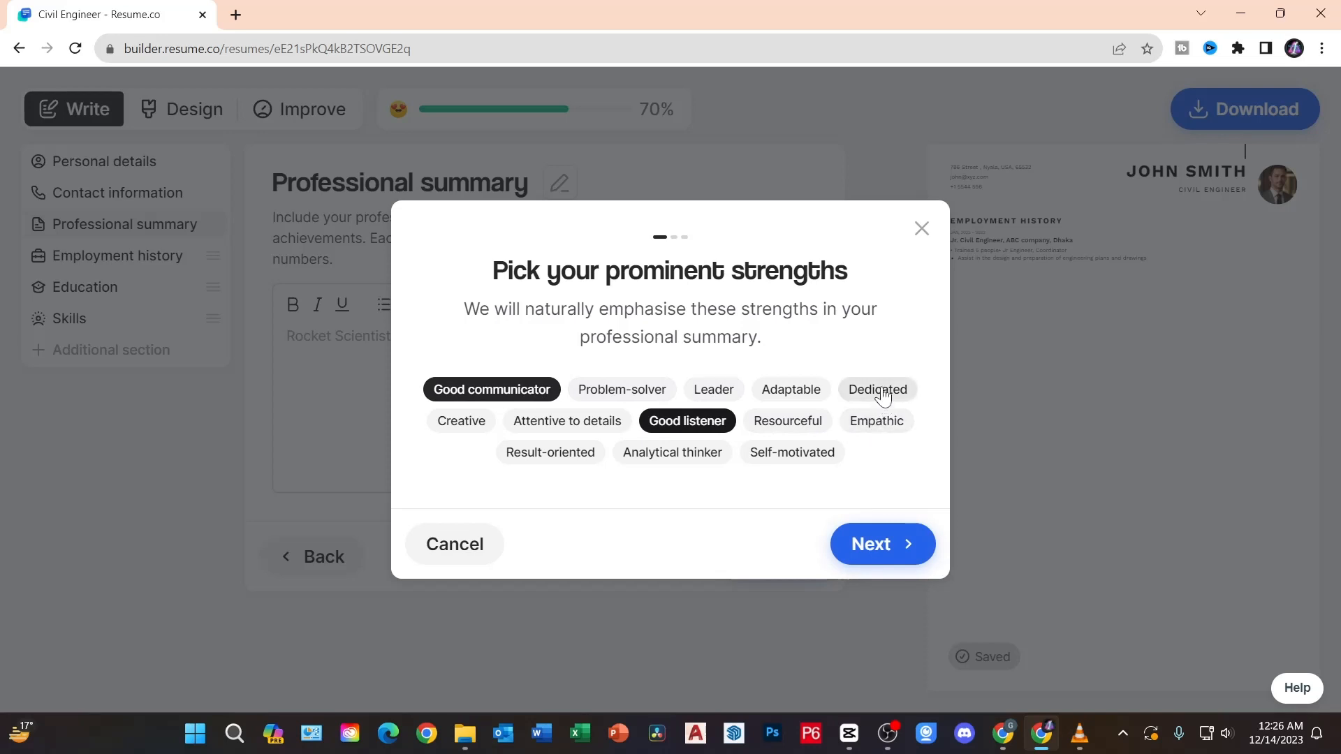
click(733, 400)
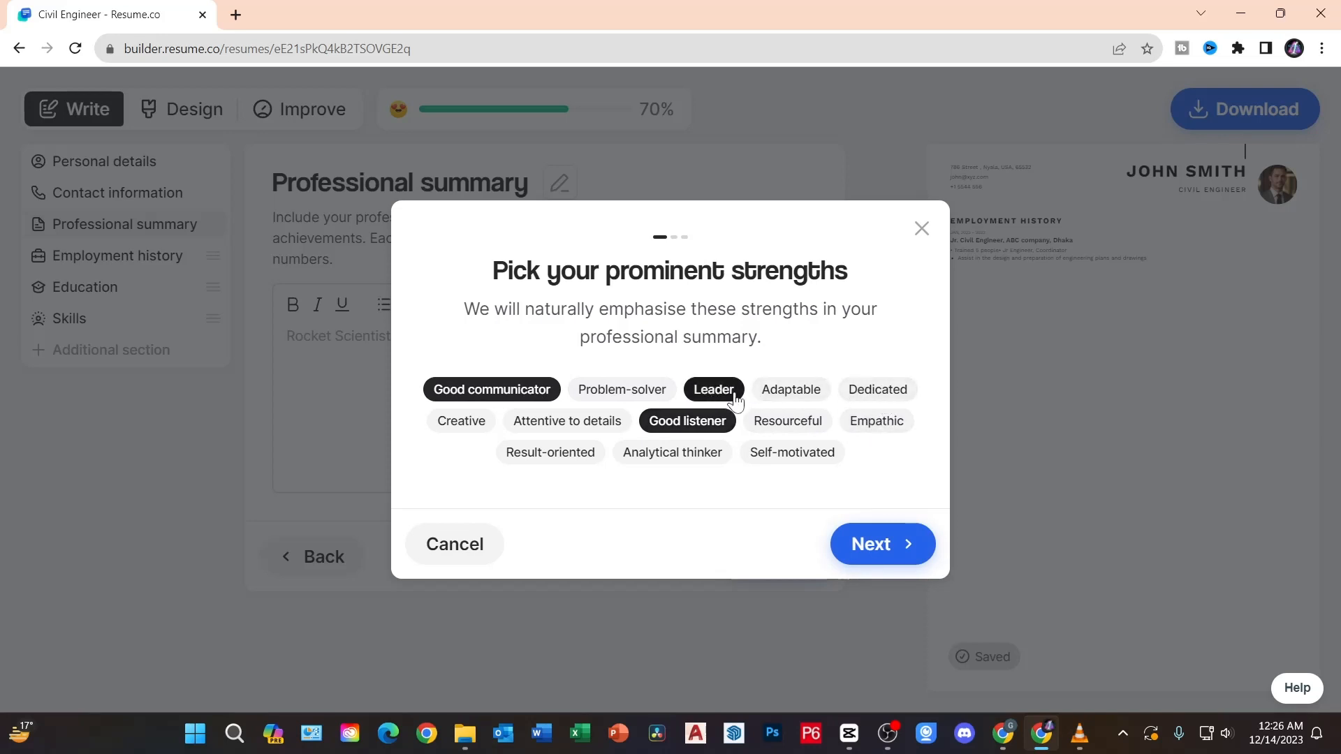
click(887, 545)
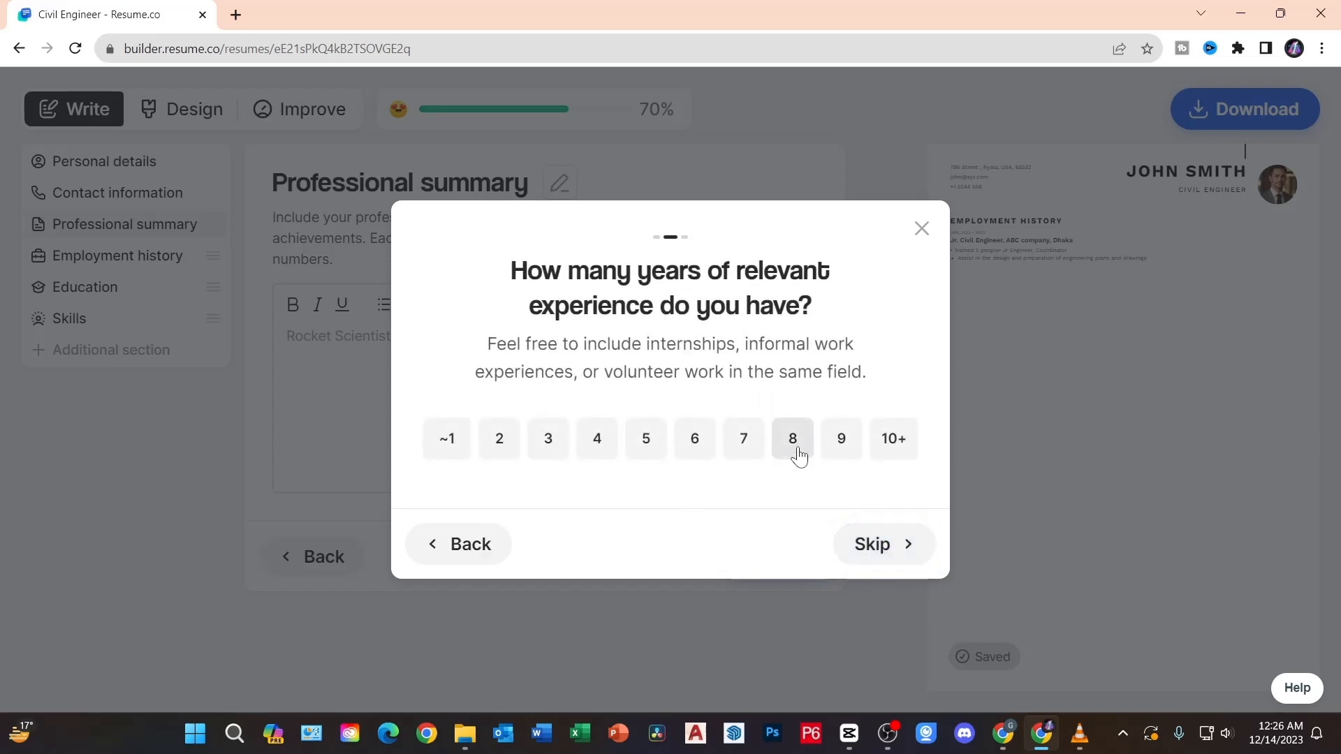
click(840, 447)
click(886, 548)
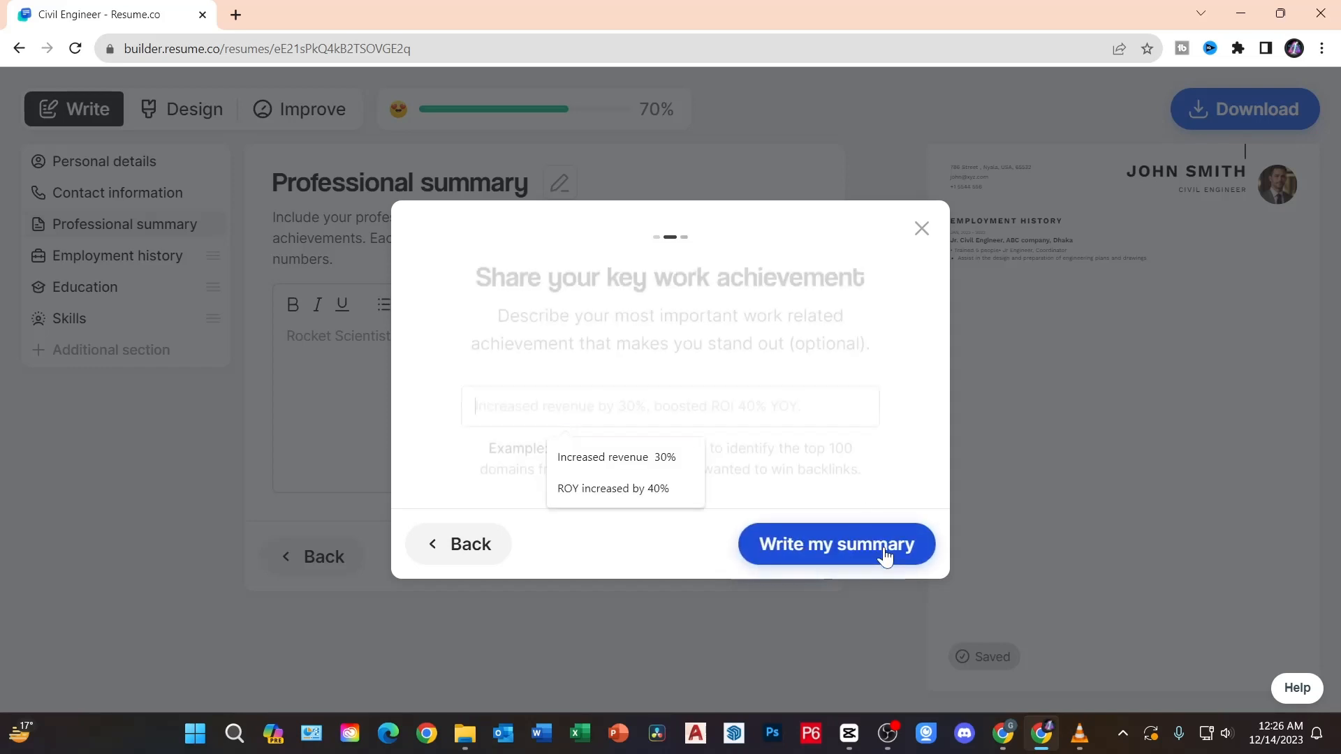
- Enter the key work achievement "Increased revenue 30%, ROI 25%" and generate the professional summary
click(672, 404)
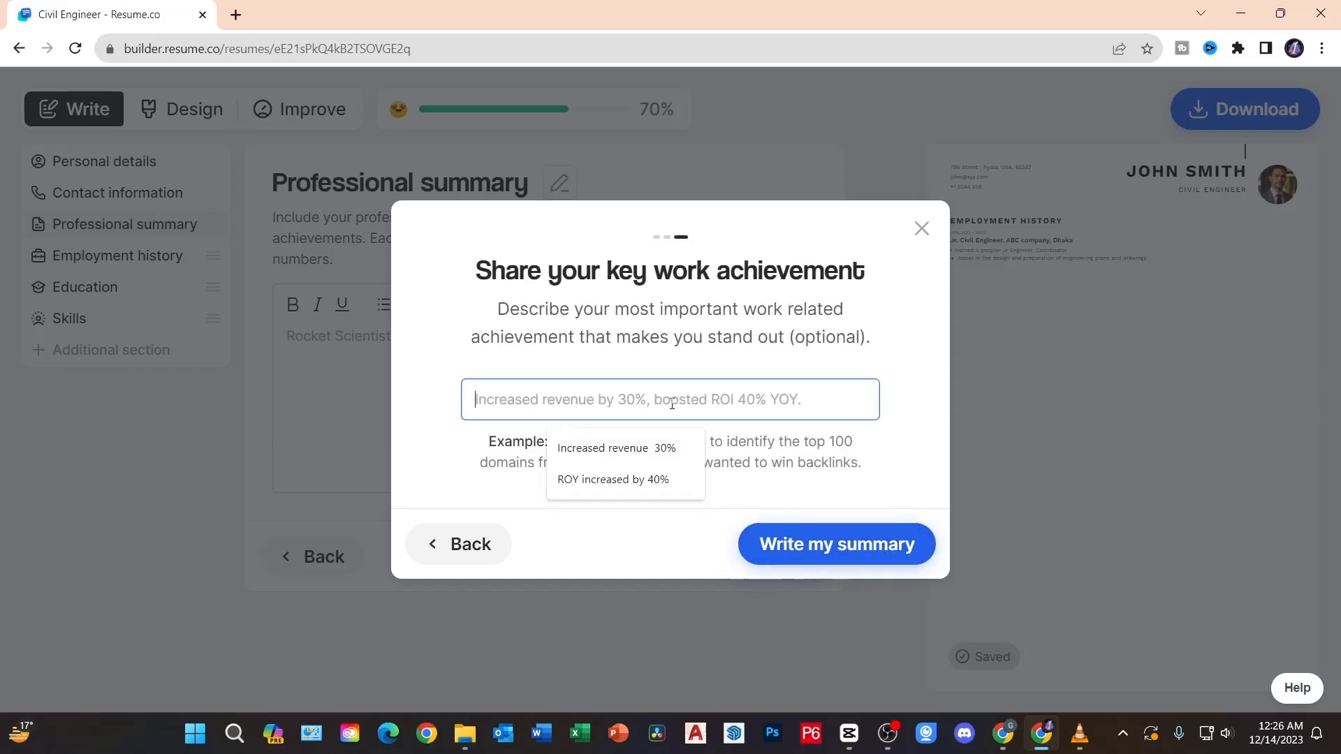
click(668, 450)
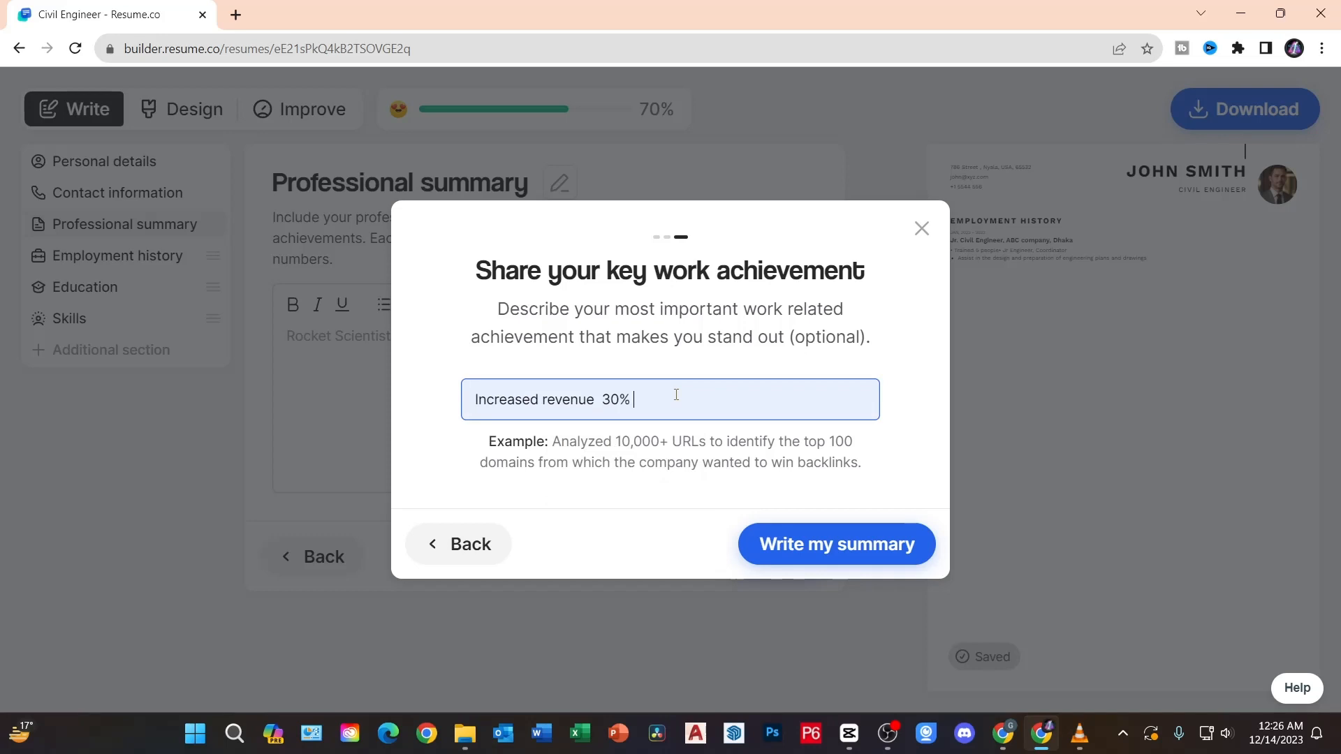
text(,)
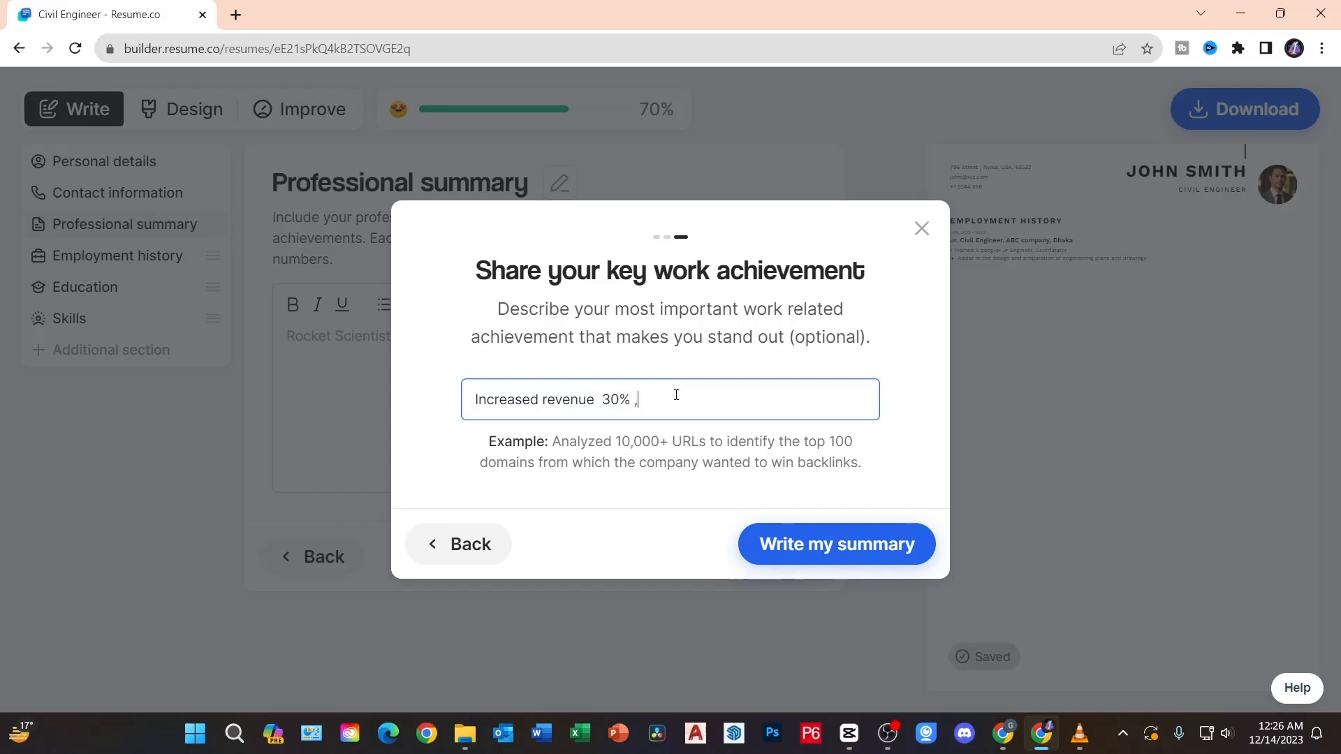
text(ROI 25%)
click(845, 549)
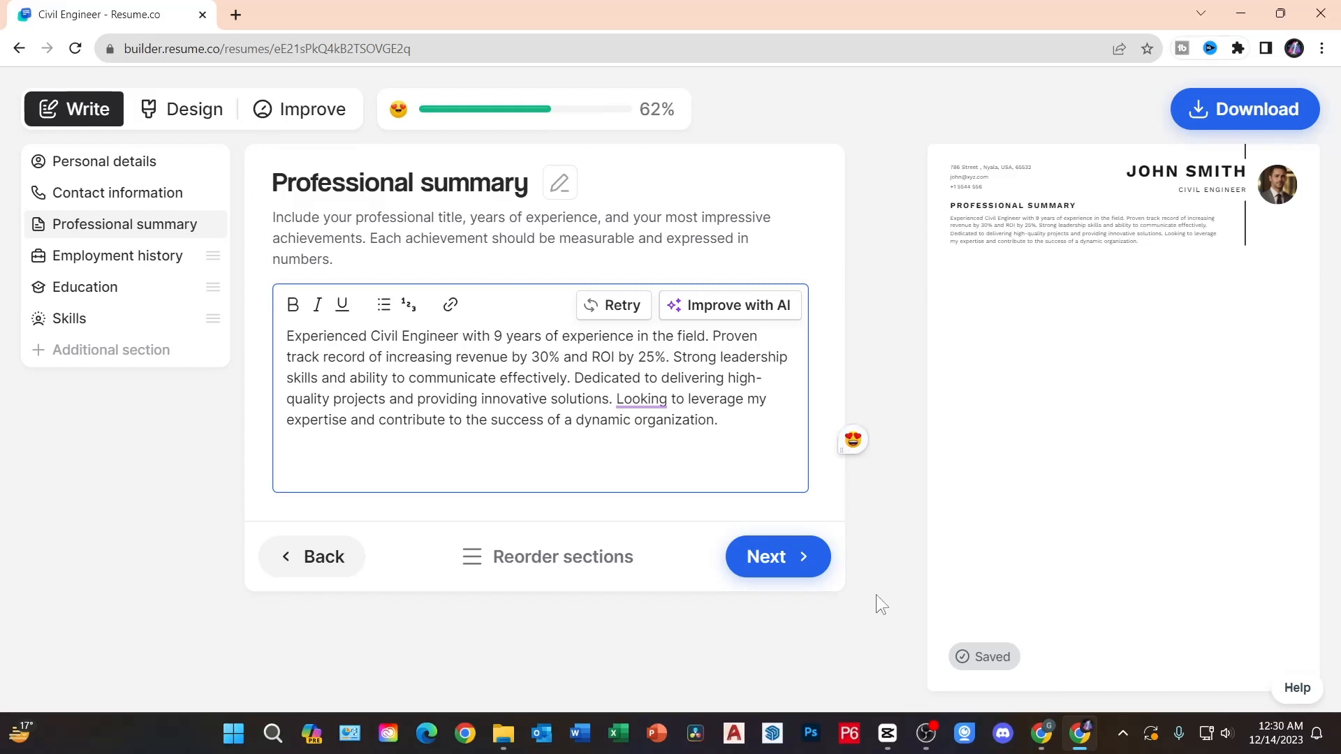
- Add an employment history record with the job title Sr. Civil Engineer at XYZ Company
click(761, 559)
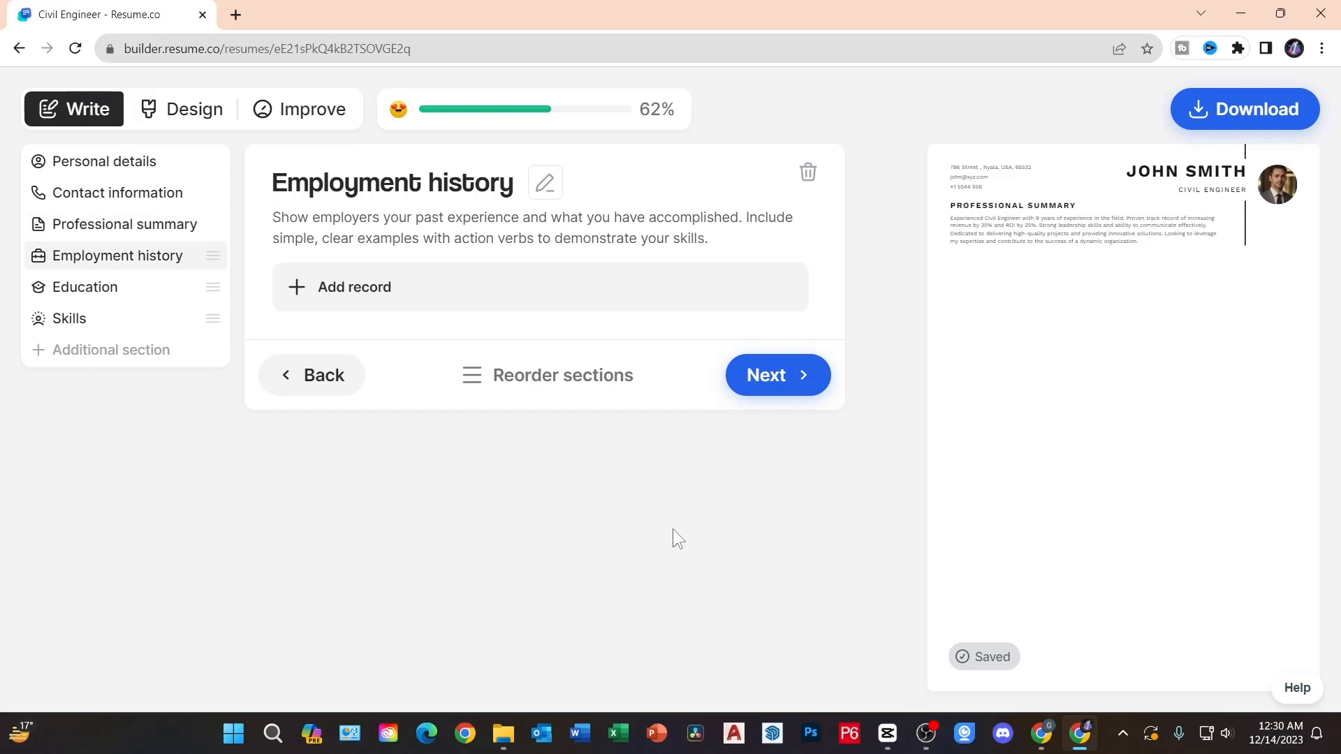
click(391, 287)
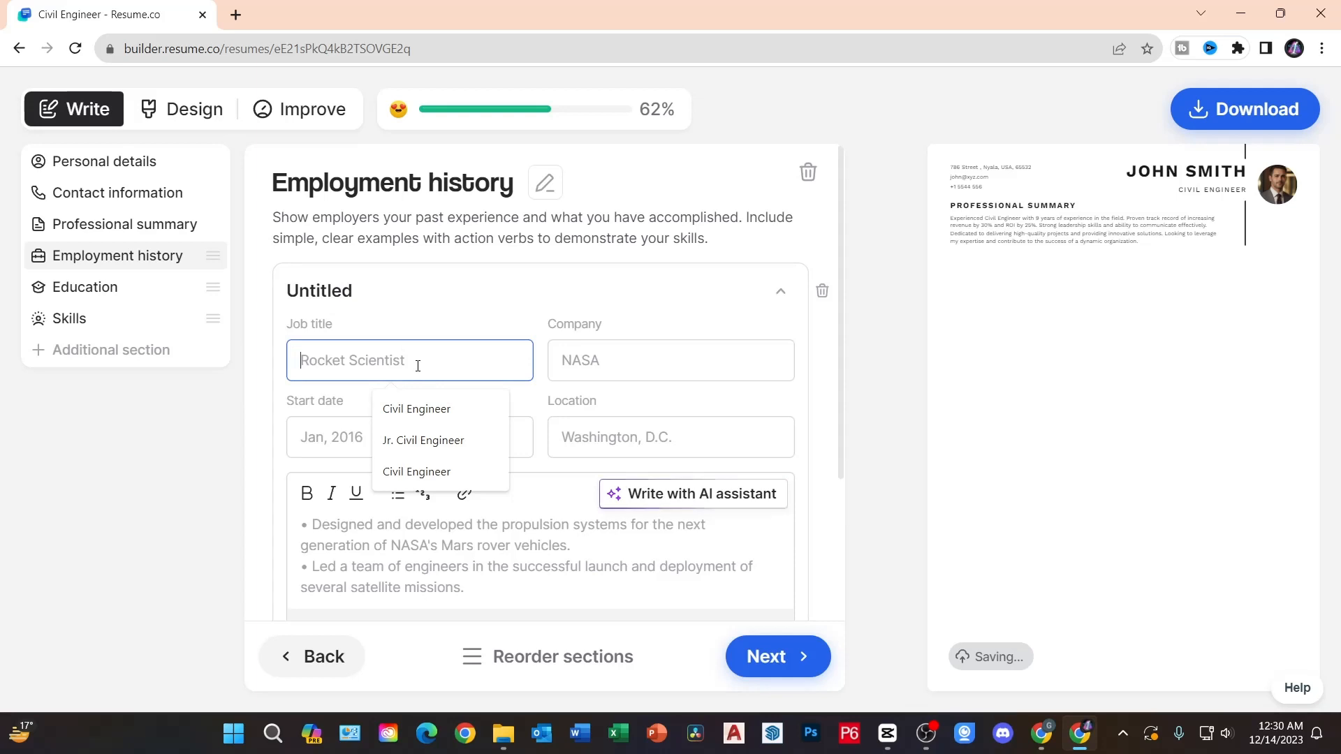
text(Sr. Civil Engineer)
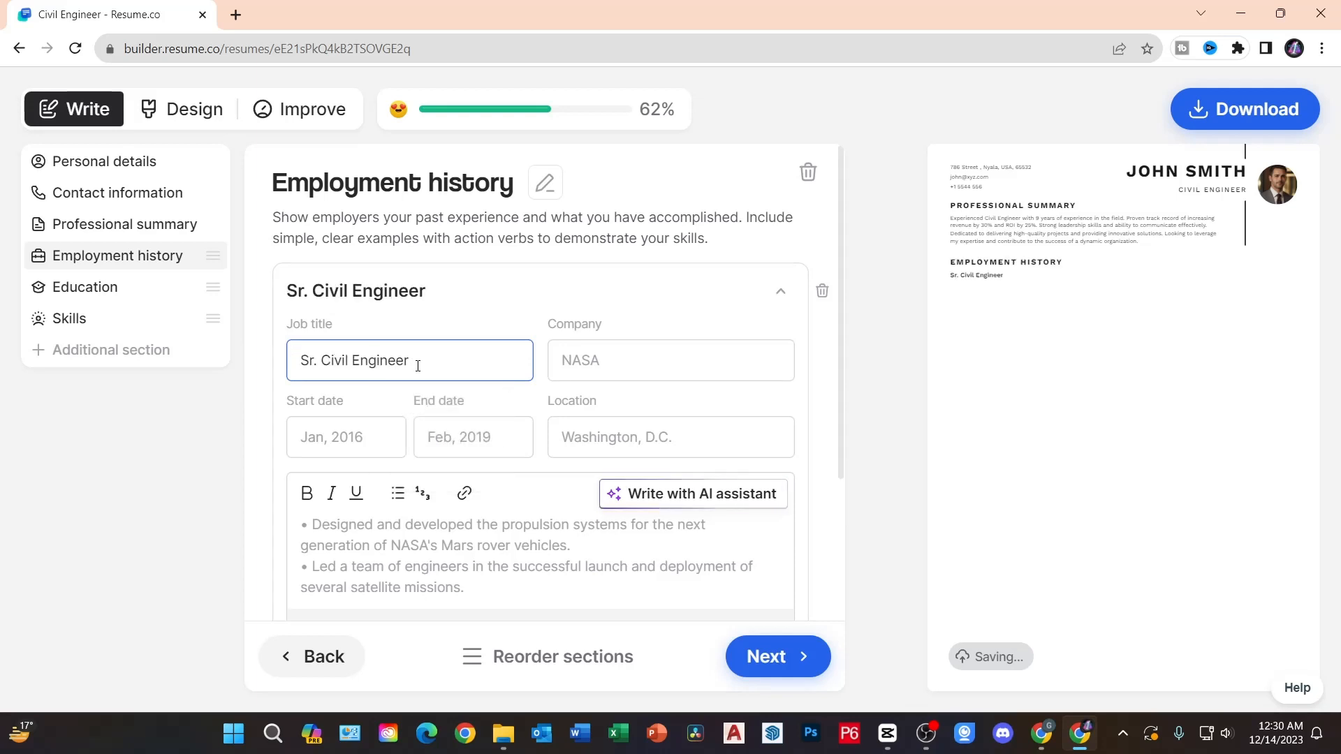
click(585, 365)
text(XYZ Company)
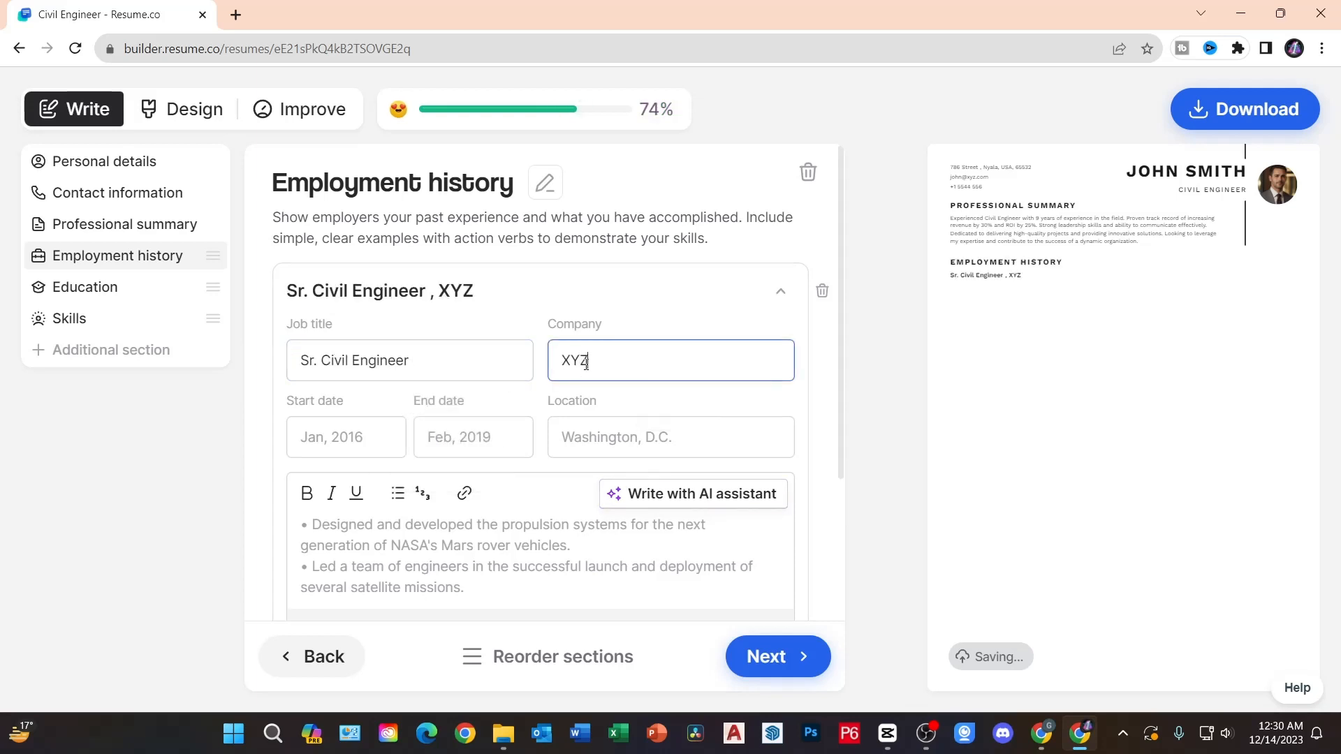
- Set the employment record's start date to Feb 2015 and end date to Present, and move on to its location
click(385, 439)
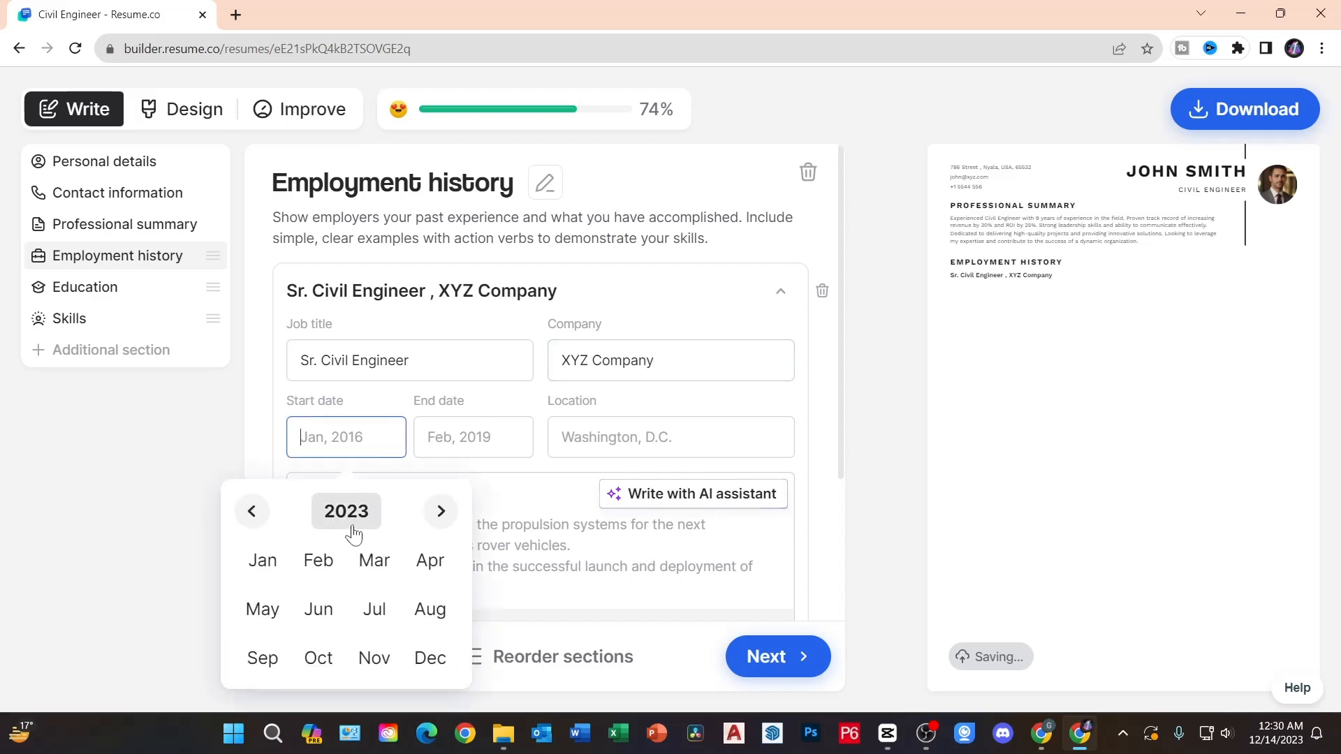
click(347, 523)
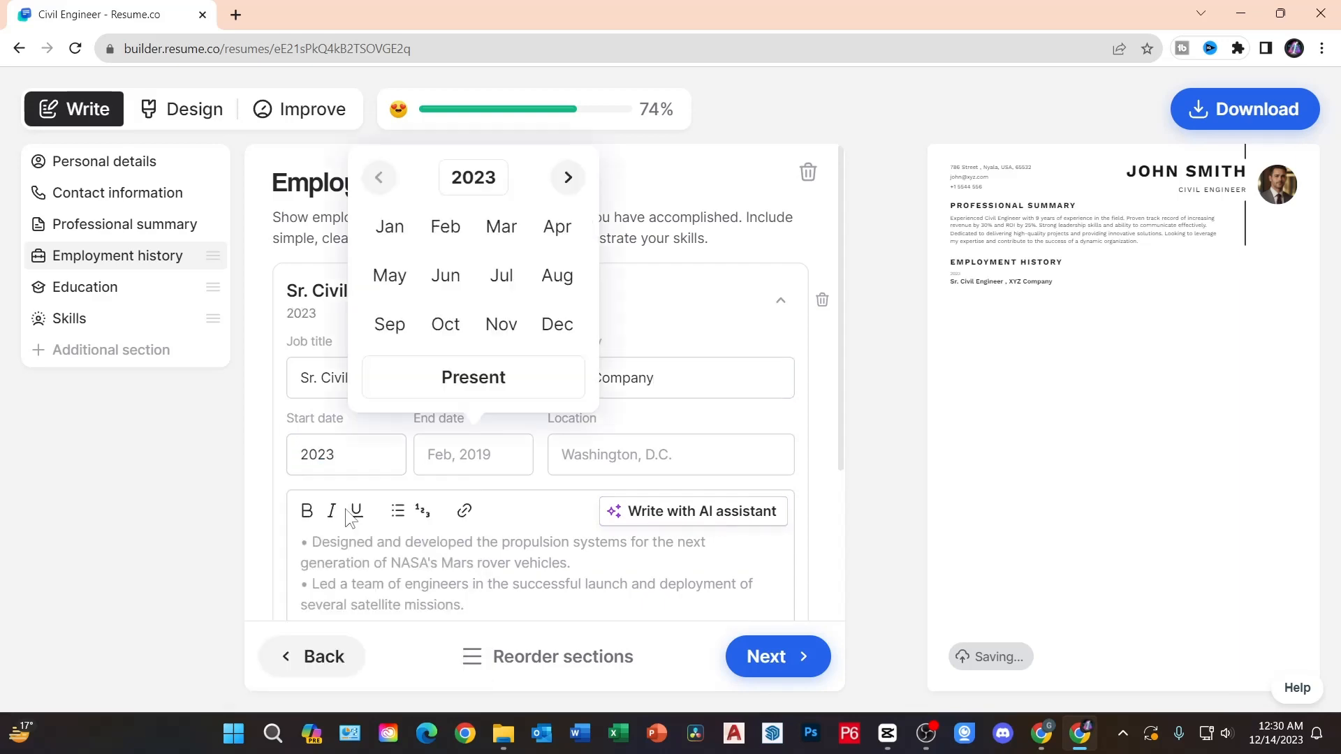
click(375, 453)
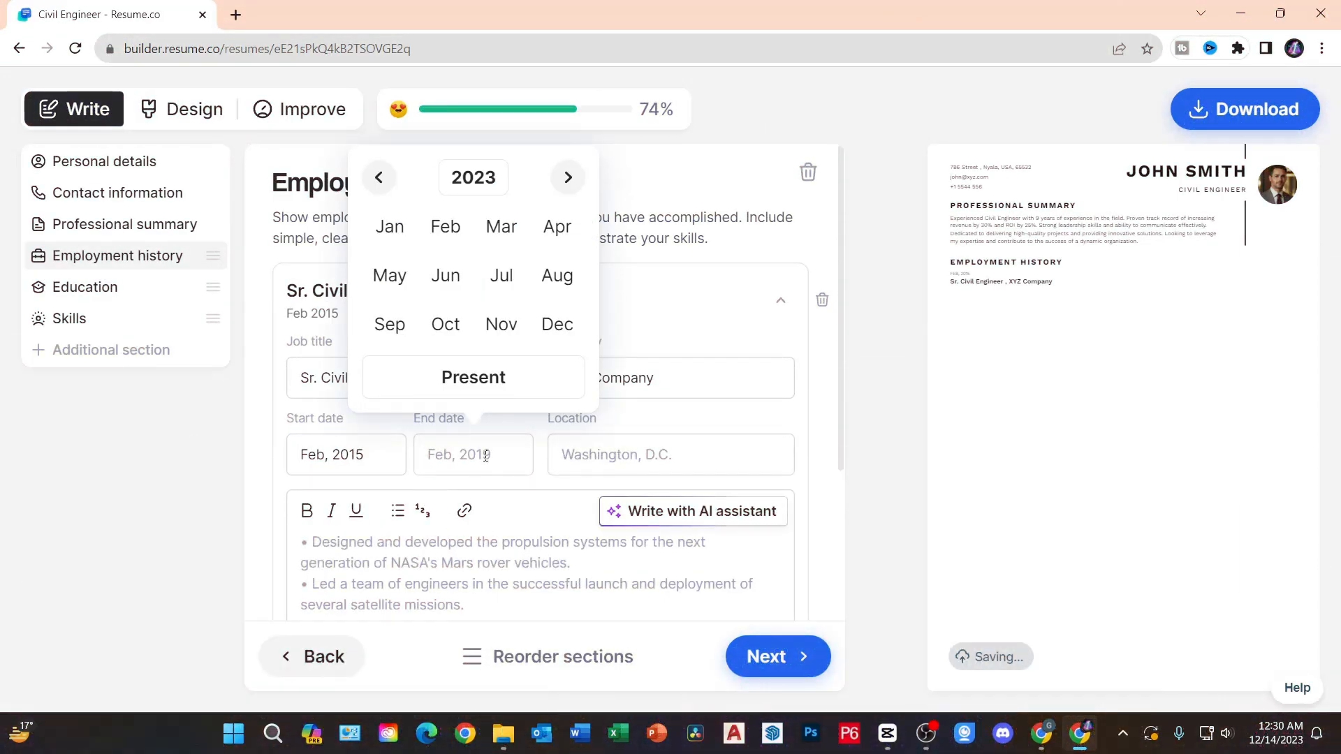
click(484, 389)
click(631, 457)
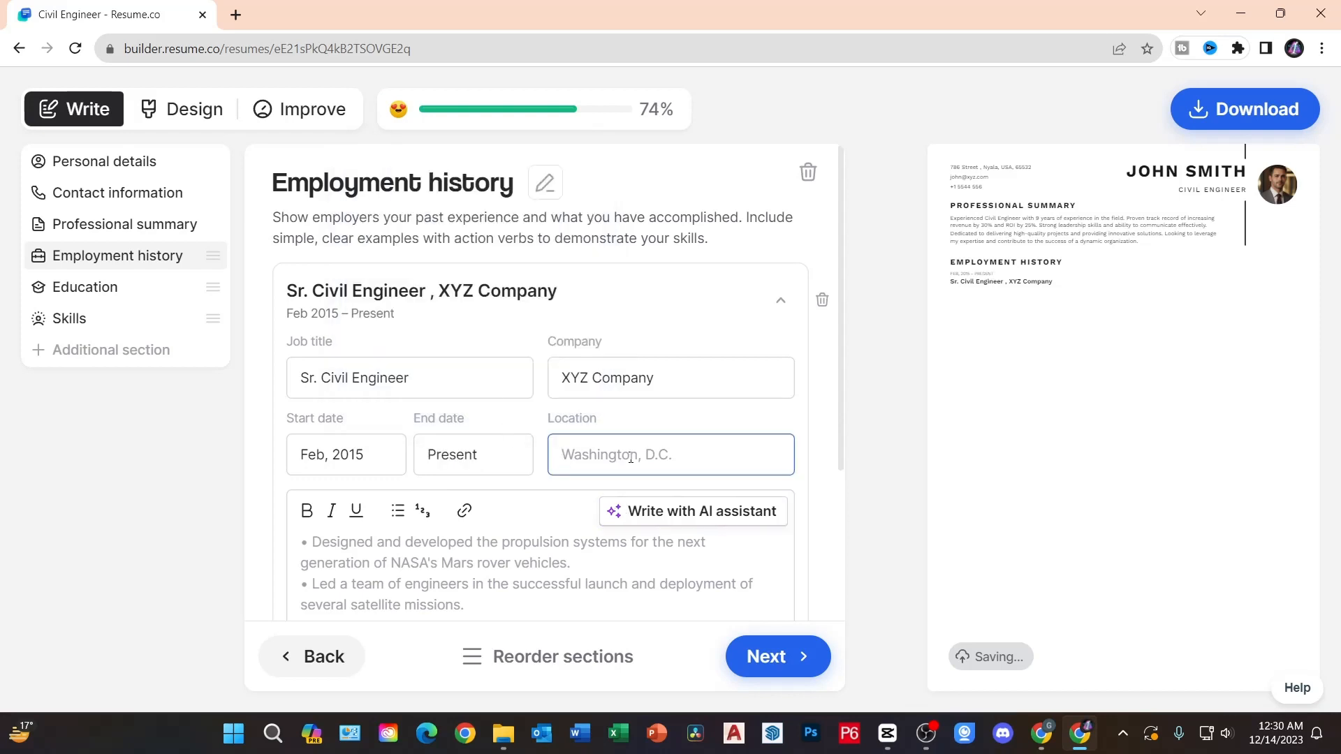
- Set the employment record's location to Washington and start its AI-written description with the industry Construction
text(Washing)
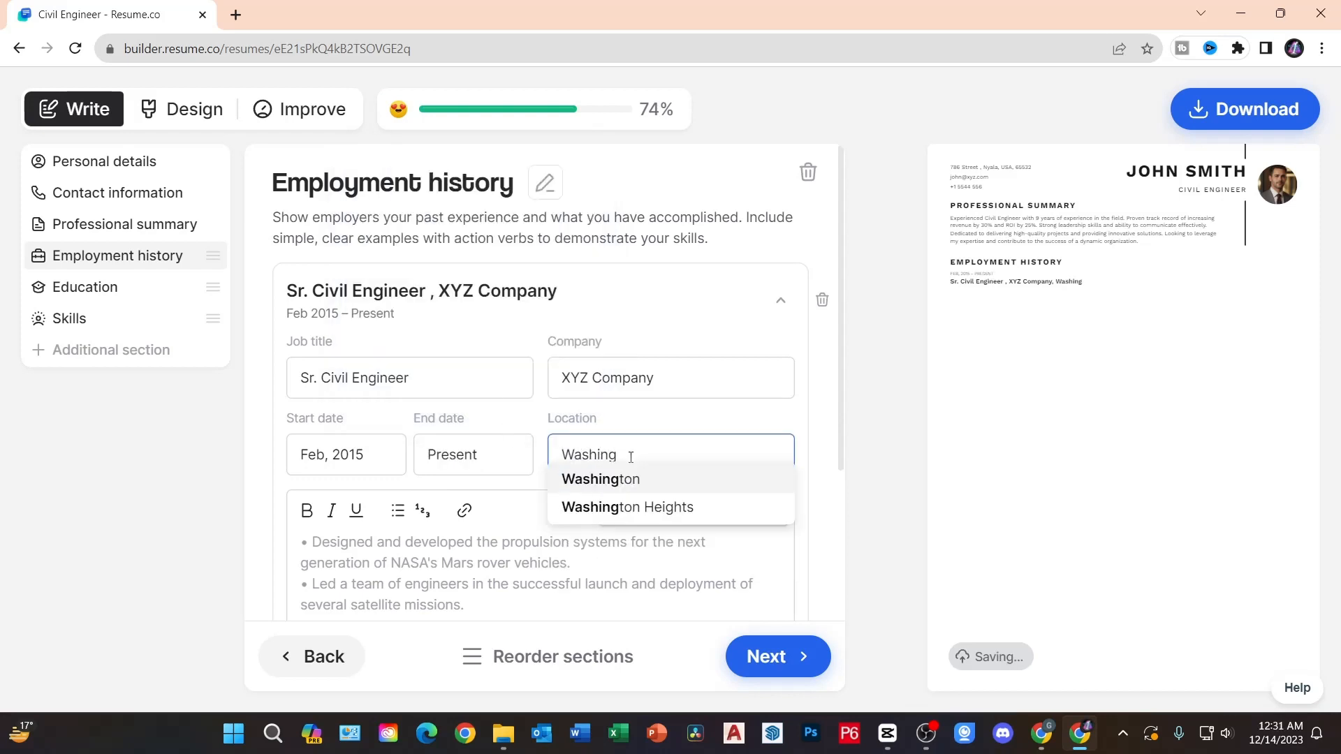
click(629, 480)
scroll(719, 417, down, 1)
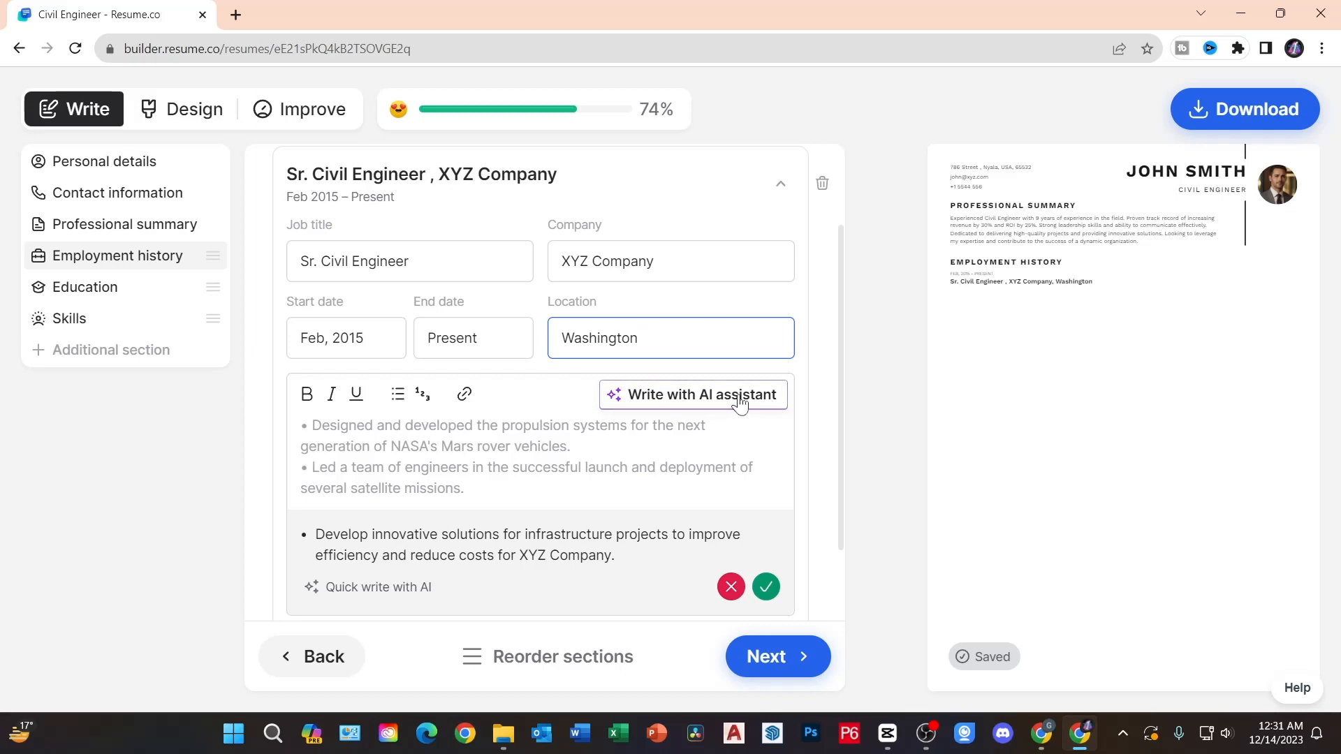
click(740, 404)
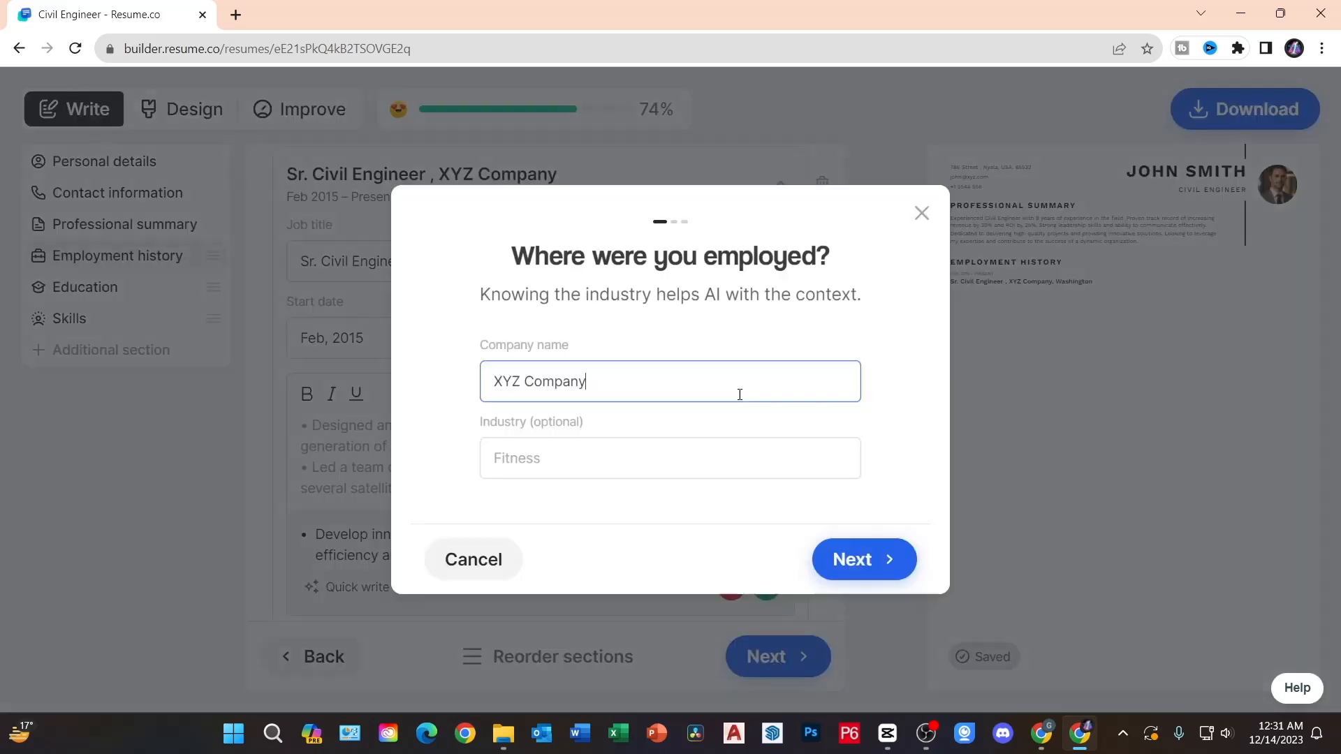
click(597, 457)
text(Construction)
click(860, 561)
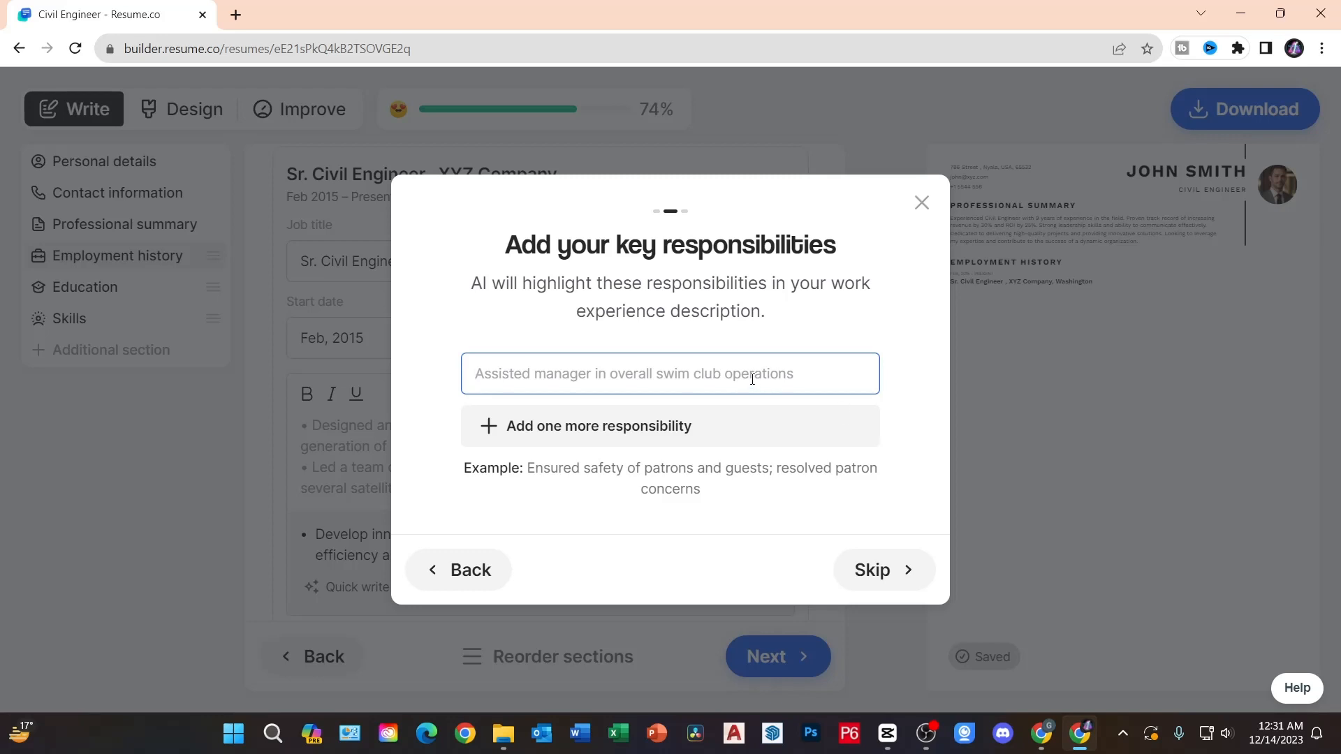
- Generate the job description from the responsibility "Assistant Manager in construction of 10 residential buildings" and the achievement "Trained 50 people"
text(Assistant Manager)
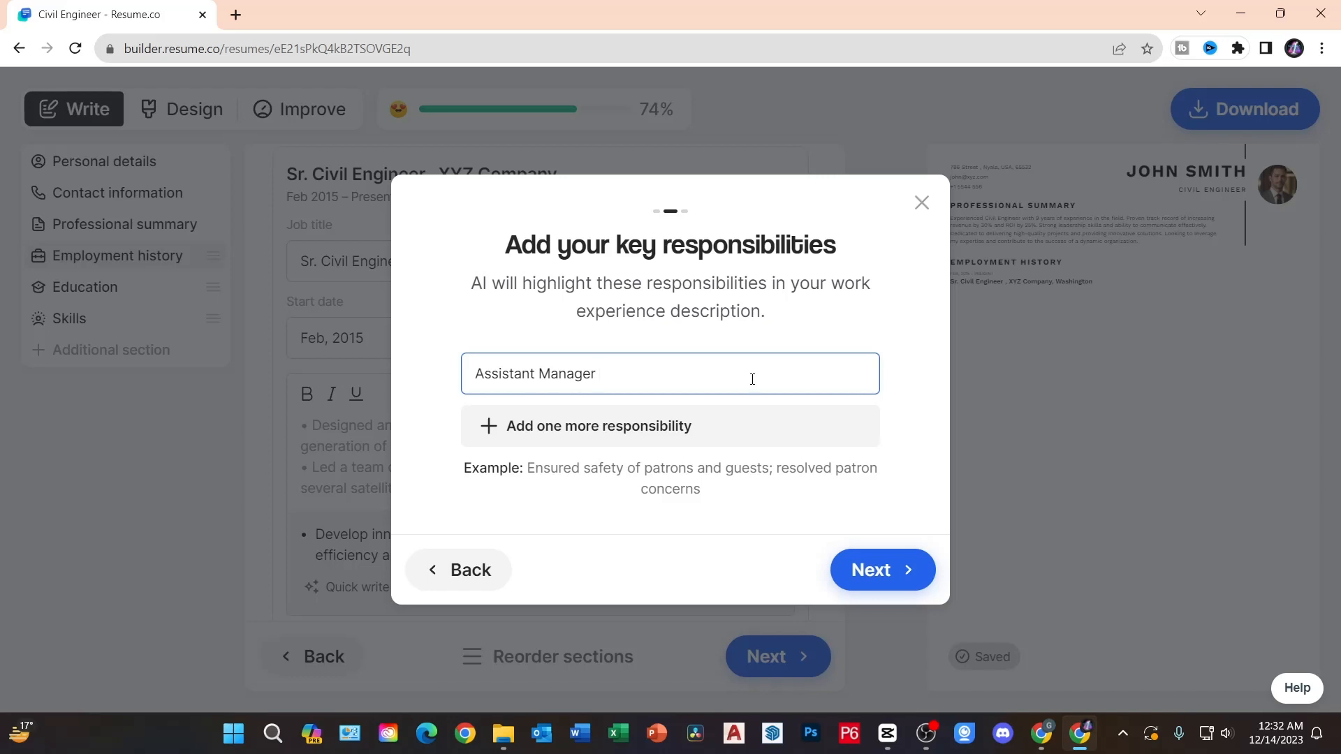
text( in construction of 10 residential buildings)
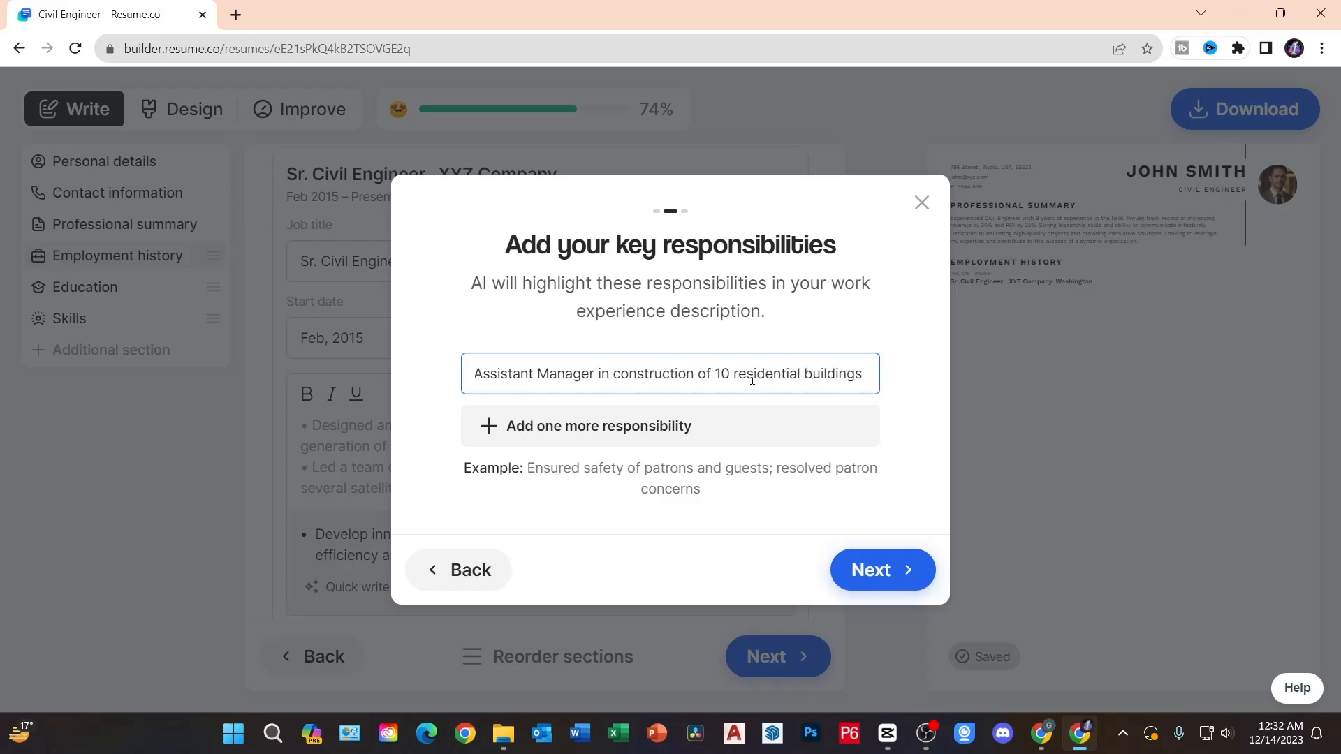
key(Return)
text(Trained 50 people)
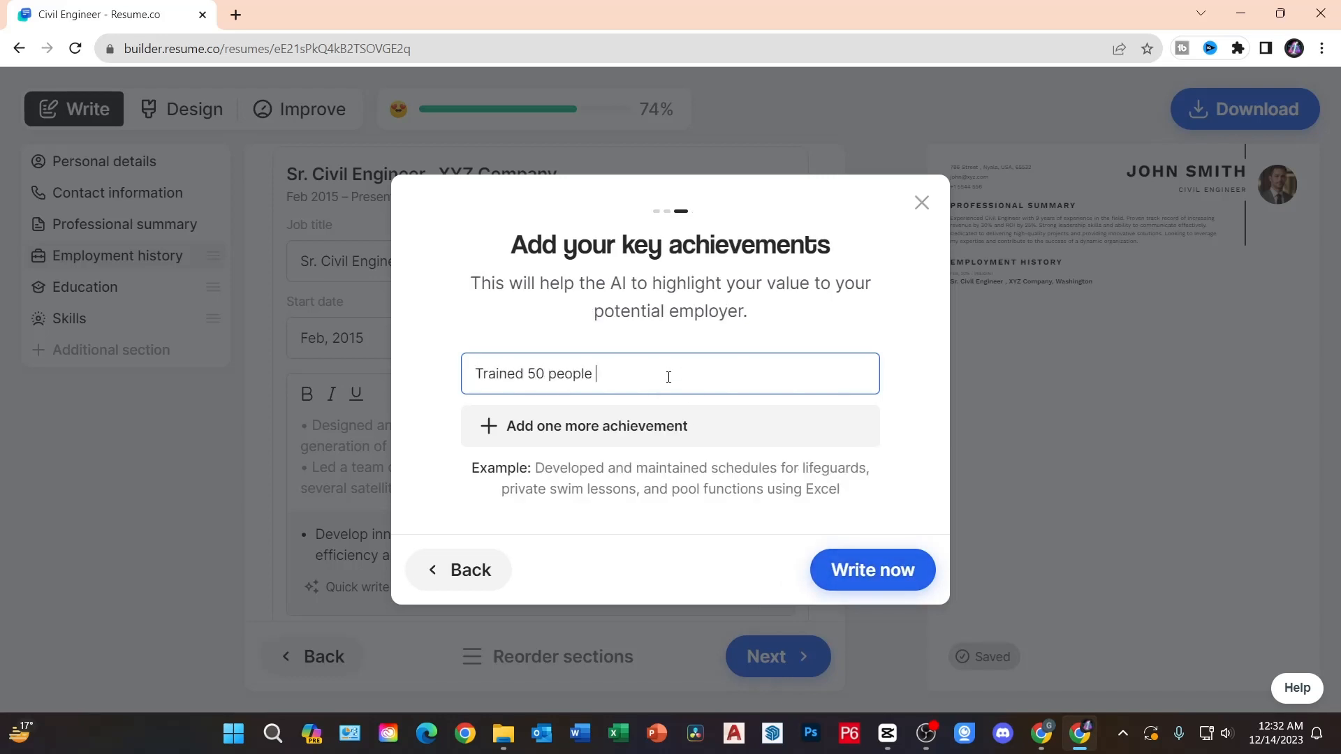
click(892, 569)
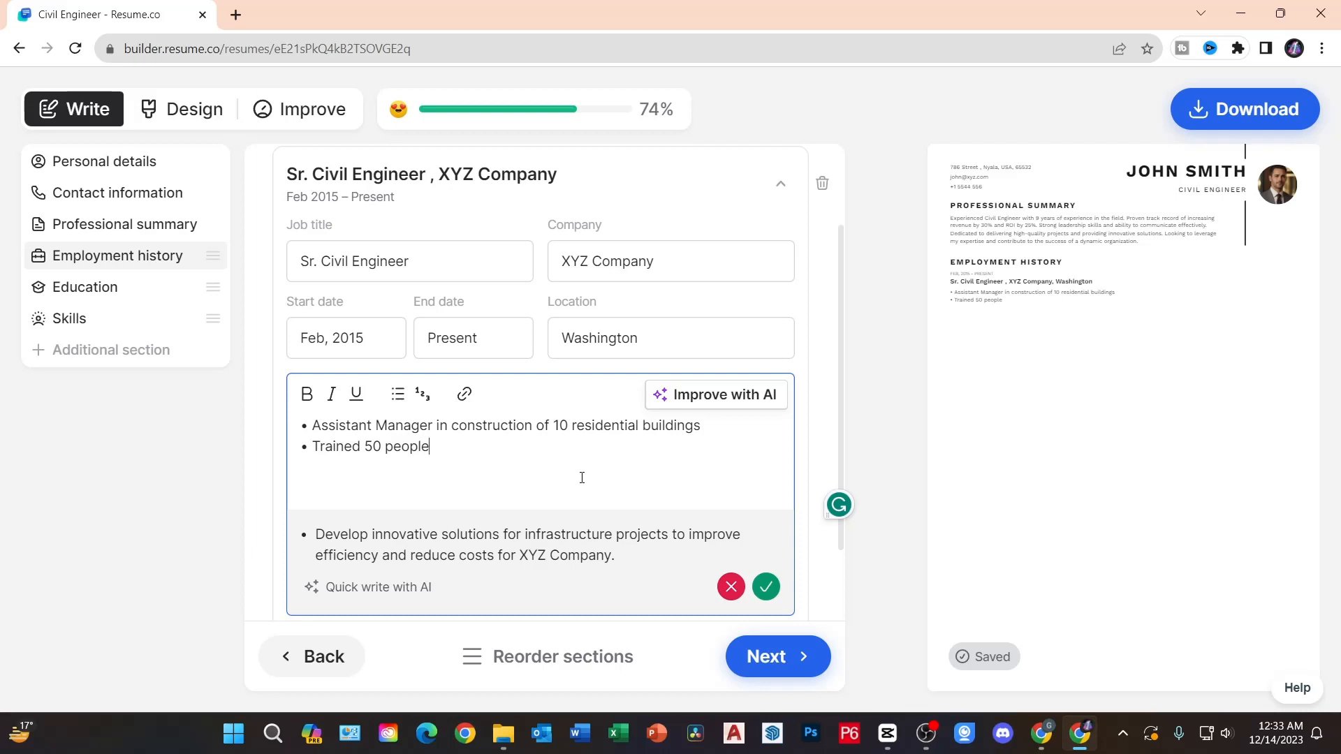
scroll(605, 485, down, 2)
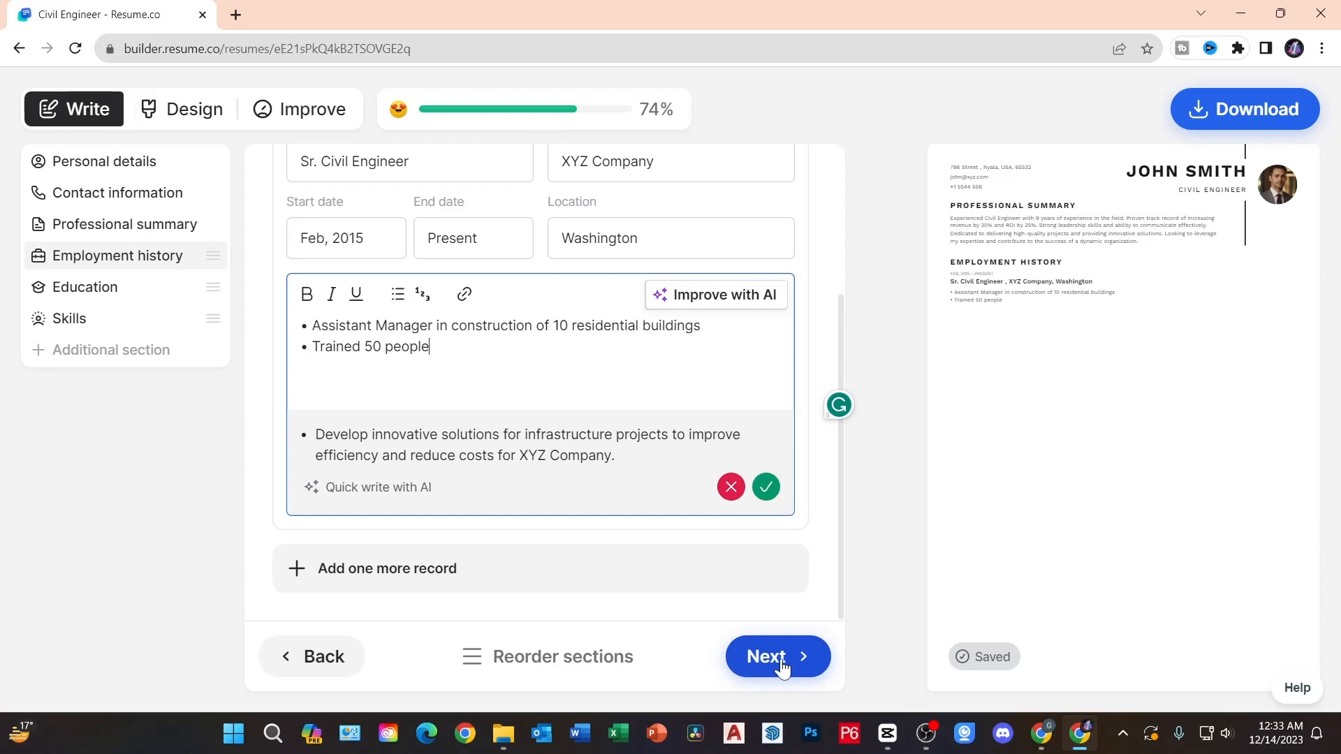
- Move on to the education section and enter Western Governors University with the degree BSc in Civil Engineering
click(782, 667)
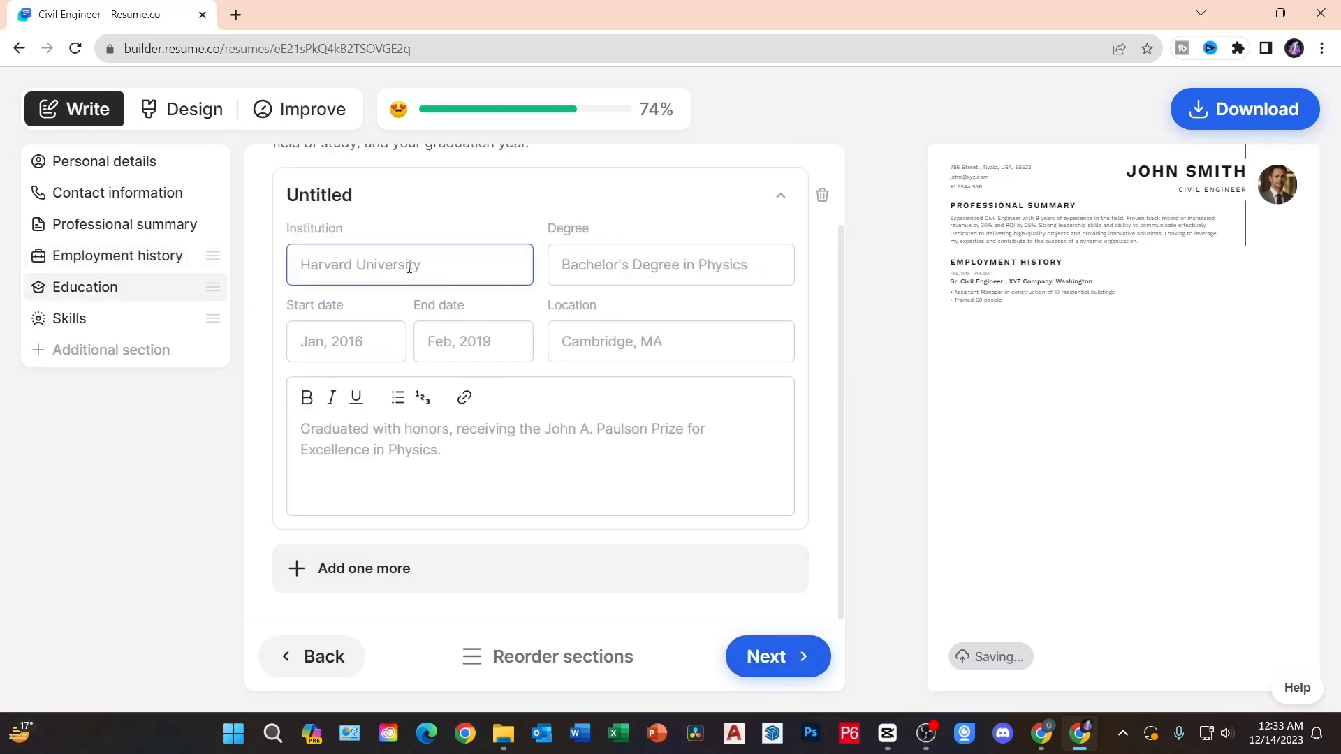
text(Dhakac)
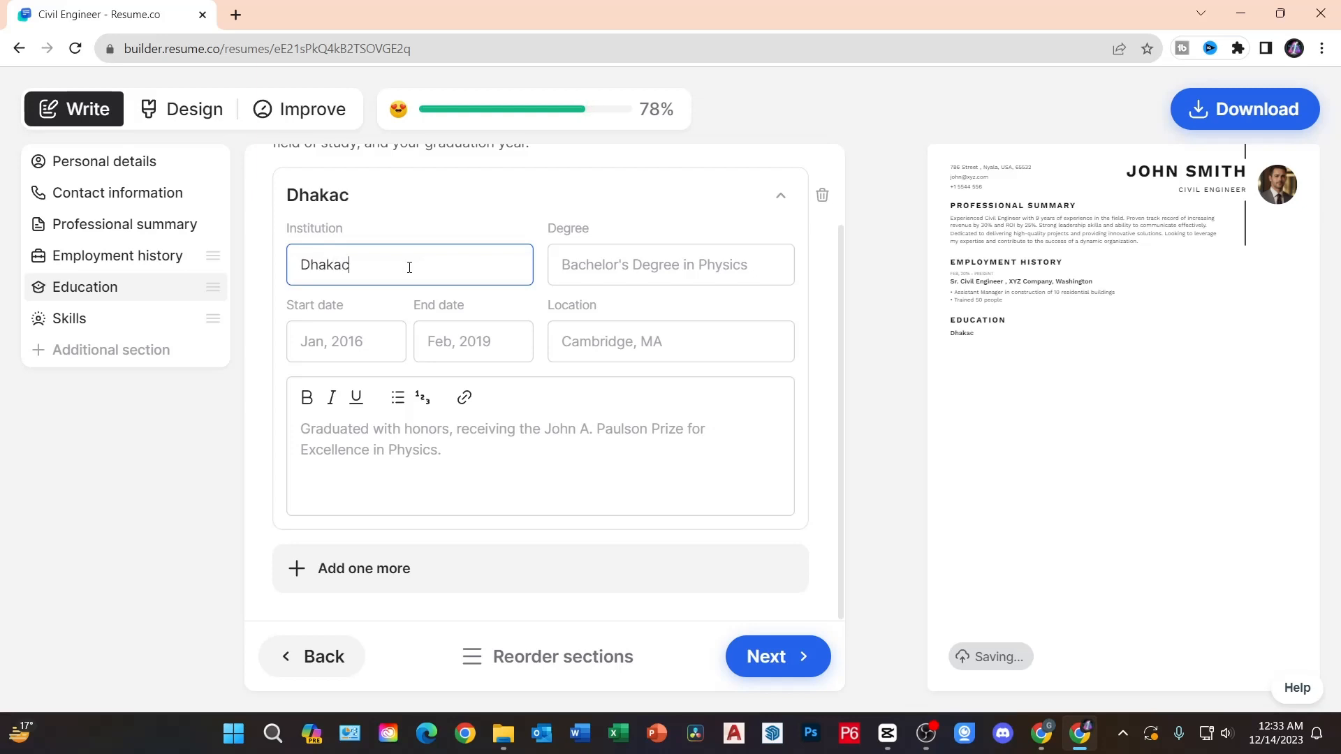
key(BackSpace)
key(ctrl+a)
text(Western Governors University)
key(Tab)
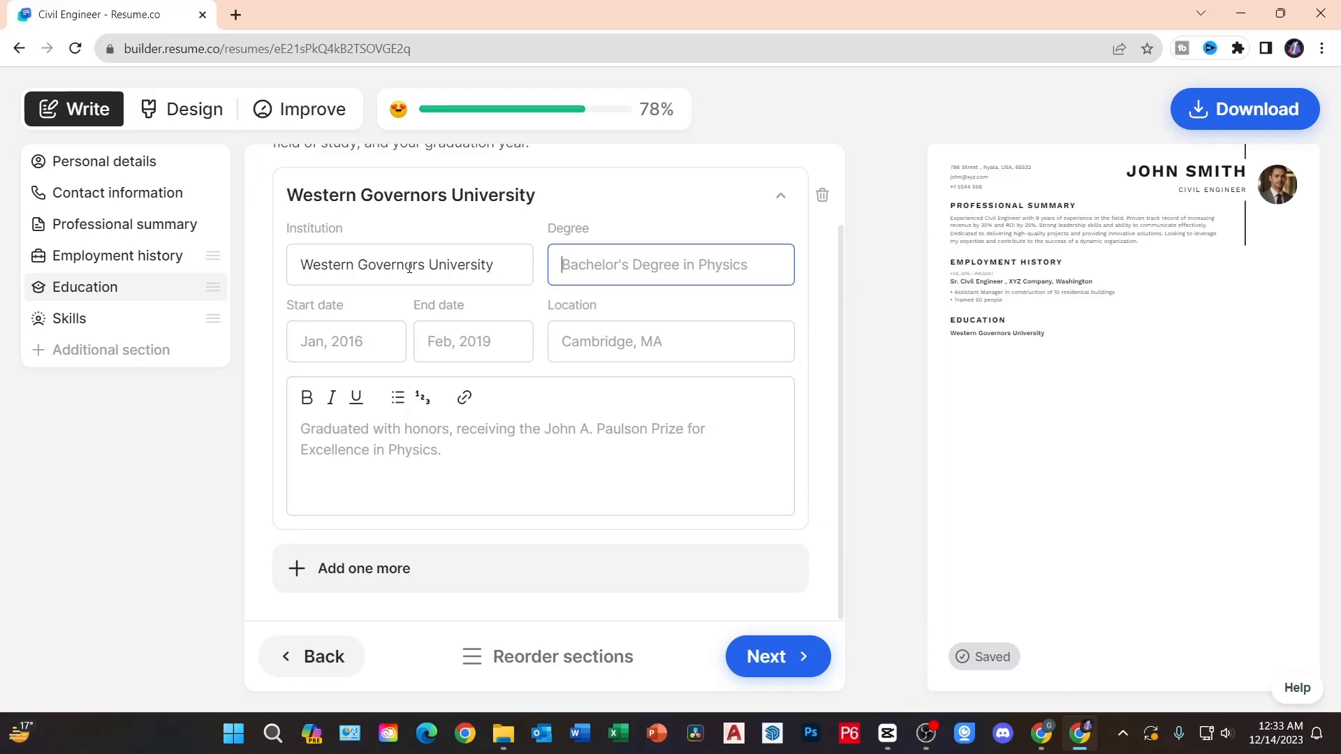
text(BSc in Civil Engineering)
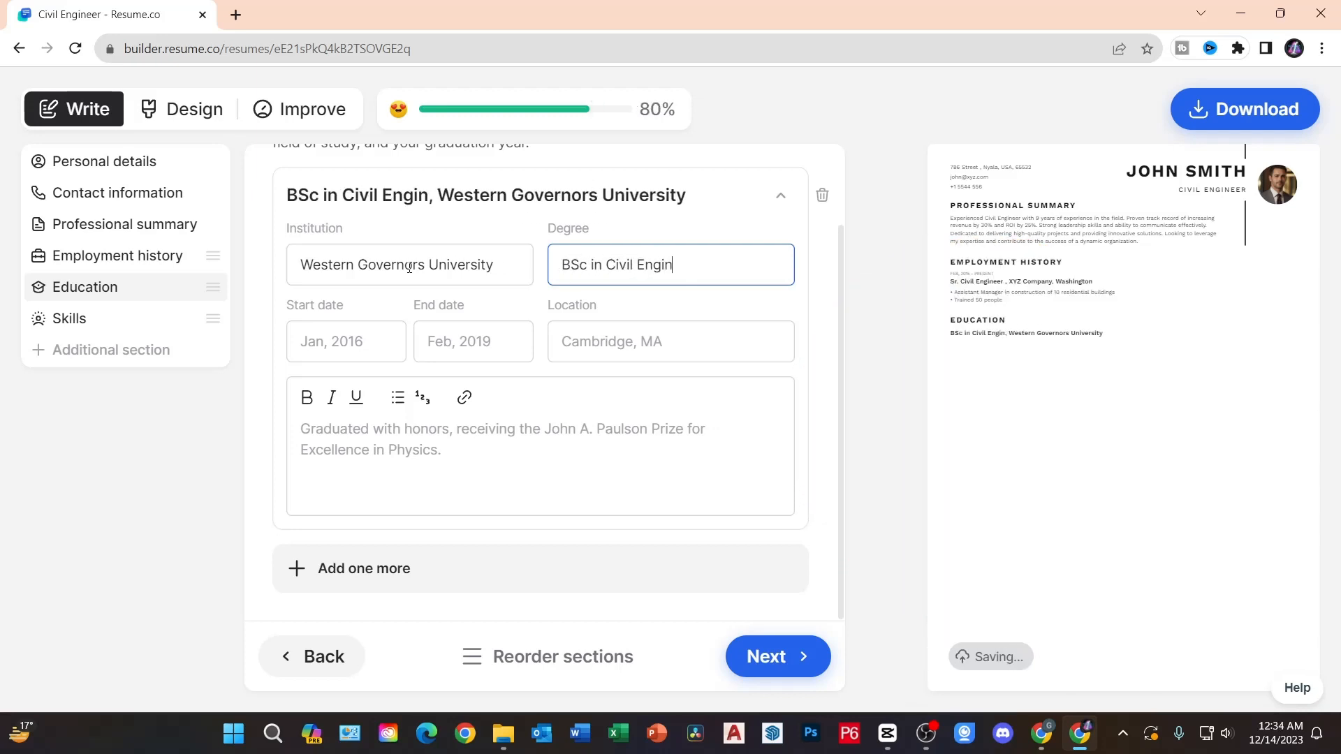
- Set the education record's start date to Mar 2019 and its end date to Feb 2023
click(346, 341)
click(255, 416)
click(255, 416)
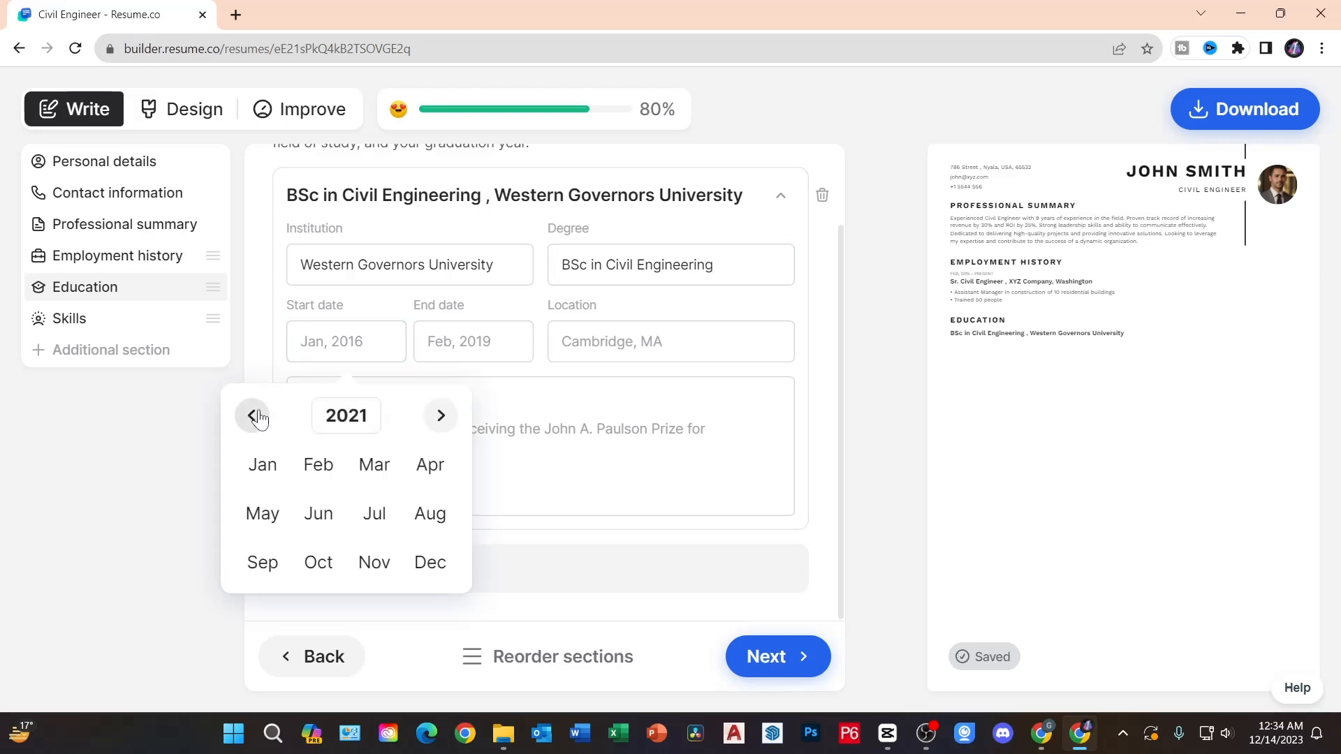
click(255, 417)
click(255, 417)
click(374, 464)
click(467, 359)
click(447, 482)
- Set the education record's location to Dhaka and continue to the skills section
click(631, 359)
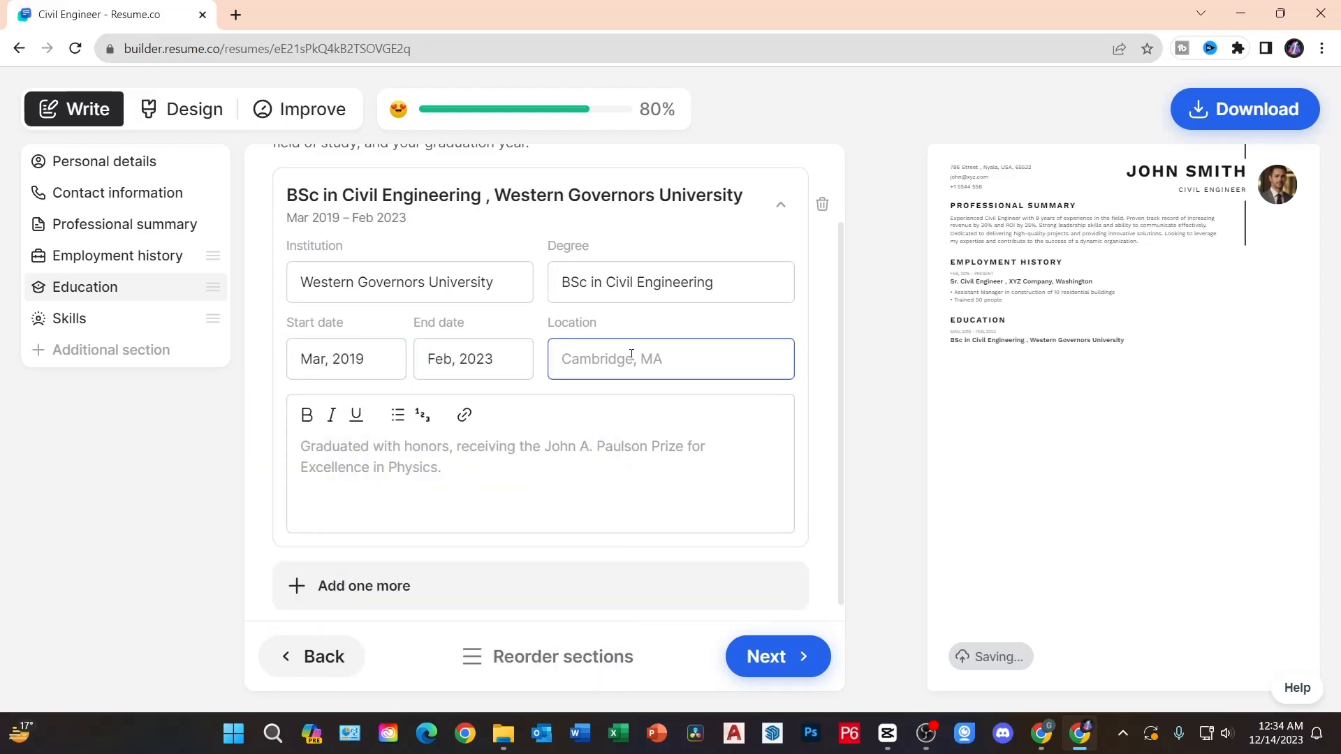
text(Dhaka)
click(742, 667)
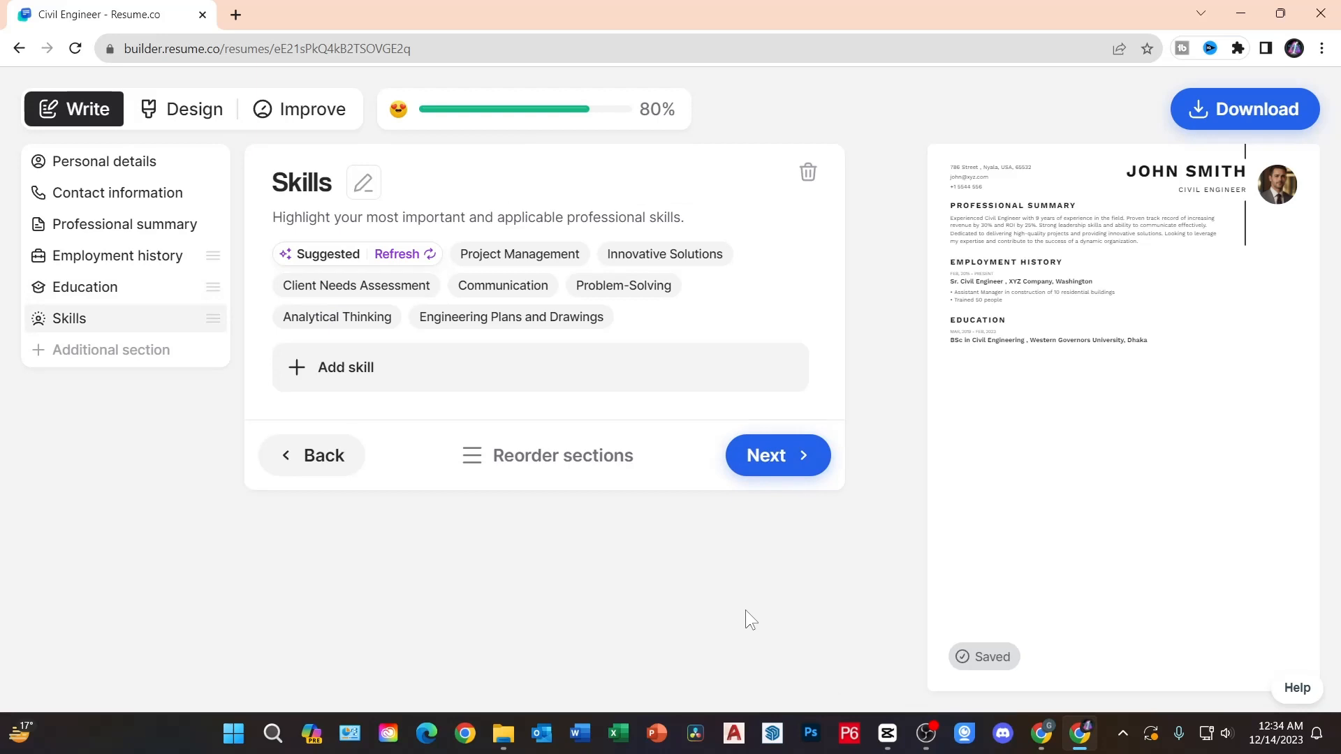
- Add the suggested skills Project Management, Innovative Solutions, Communication, Problem-Solving and Analytical Thinking
click(519, 254)
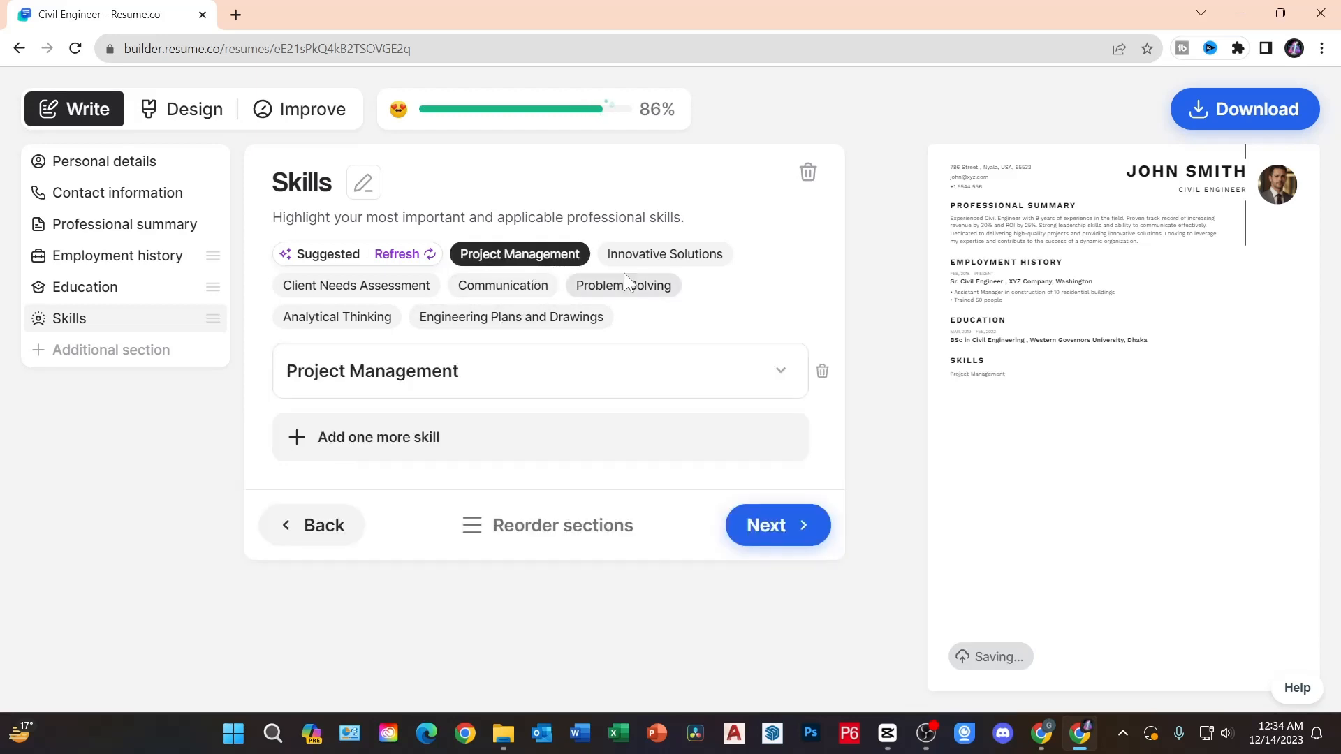
click(671, 260)
click(529, 283)
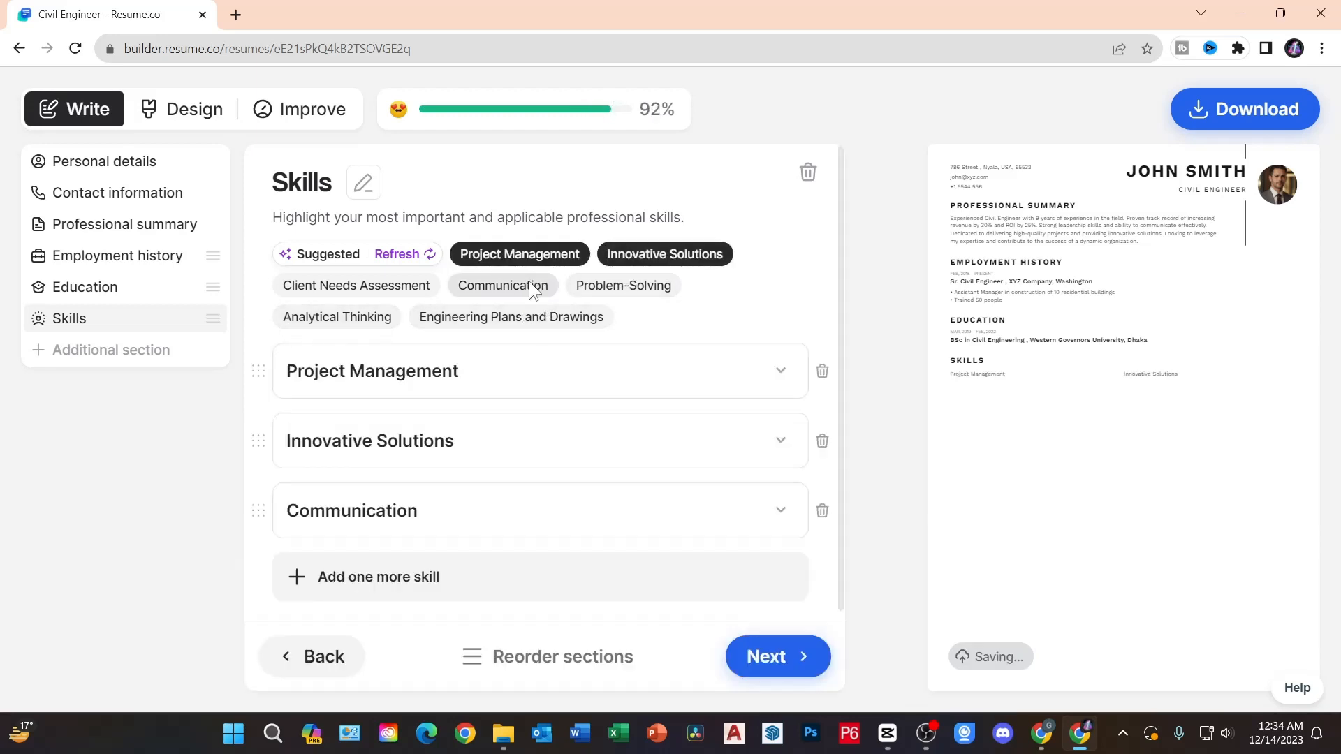
click(640, 297)
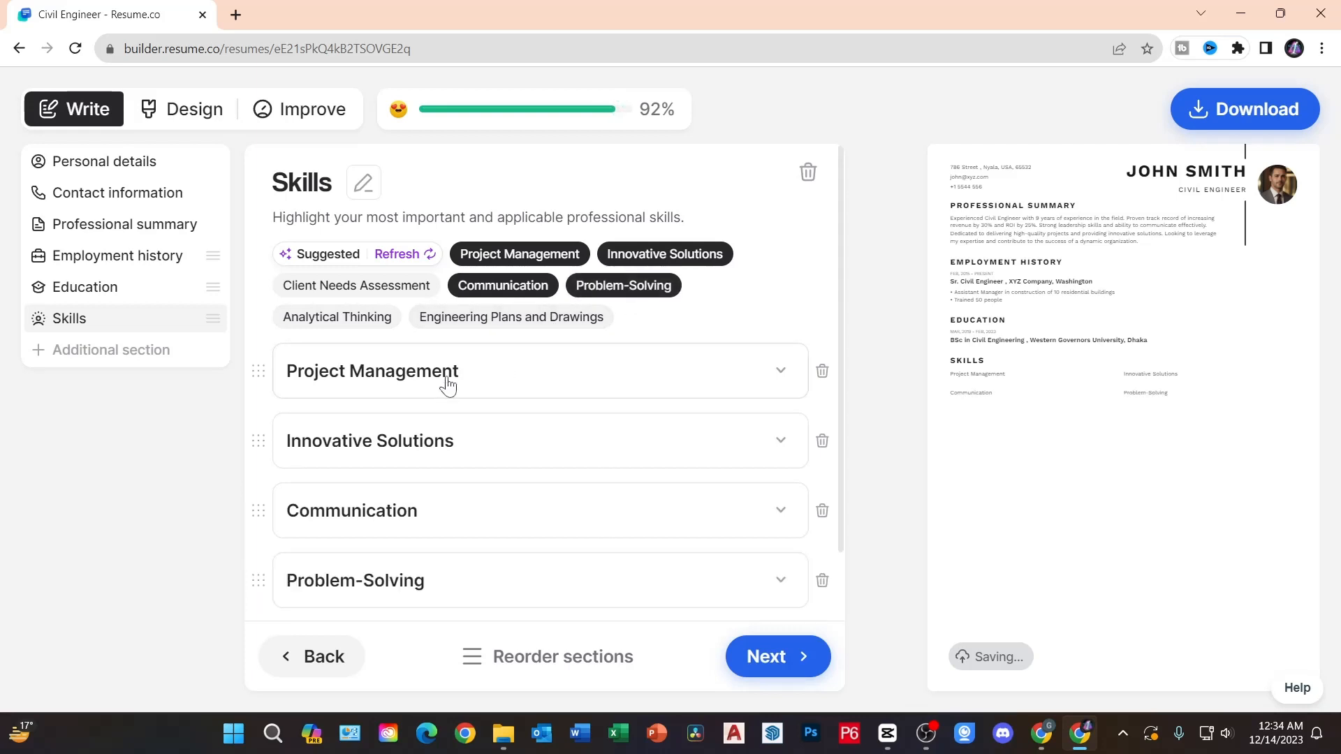
click(386, 325)
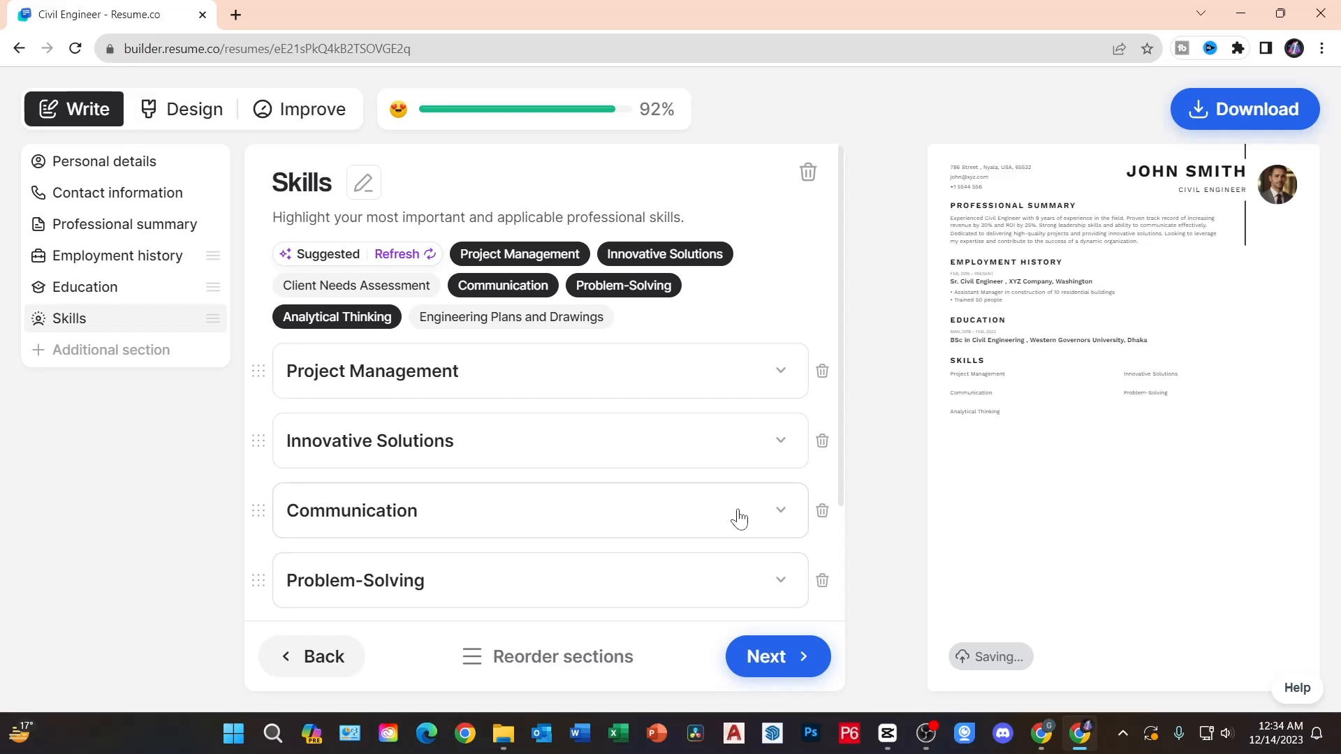
- Set the skill level of Project Management to Expert and of Innovative Solutions to Skillful
click(781, 374)
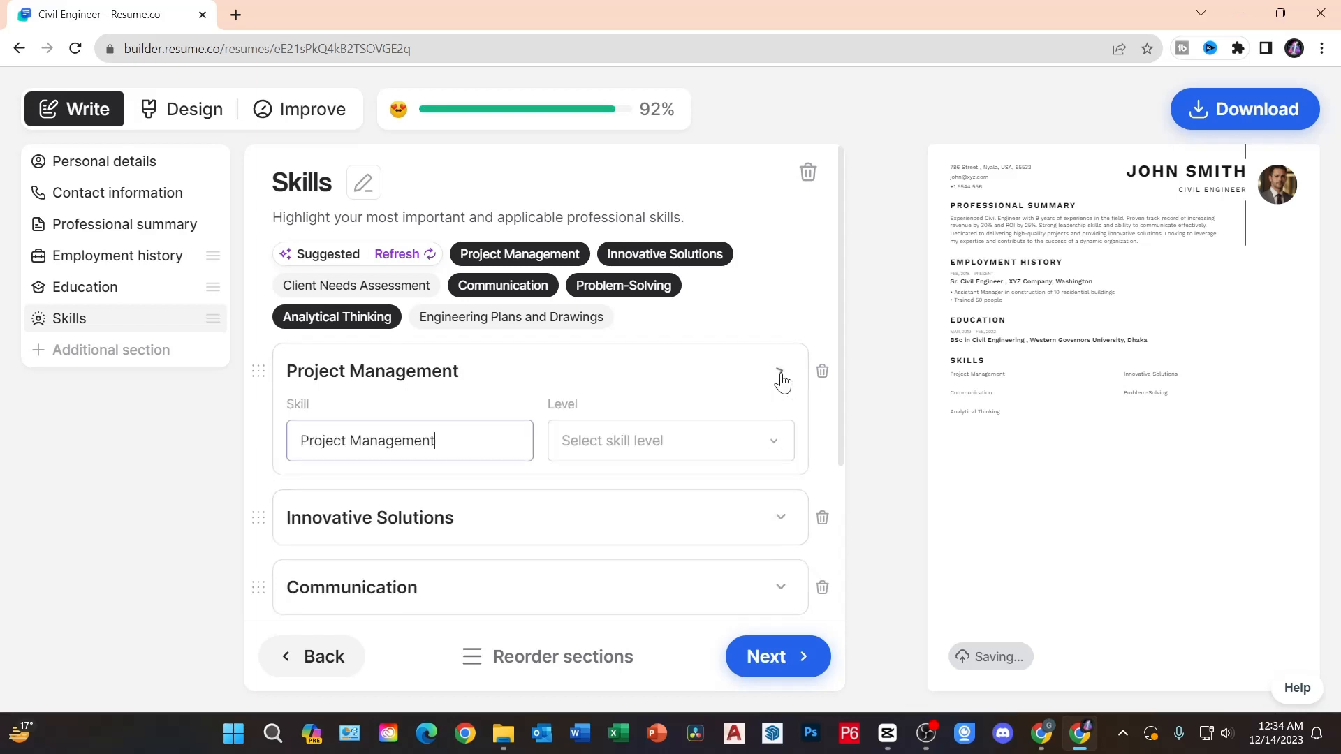
click(714, 450)
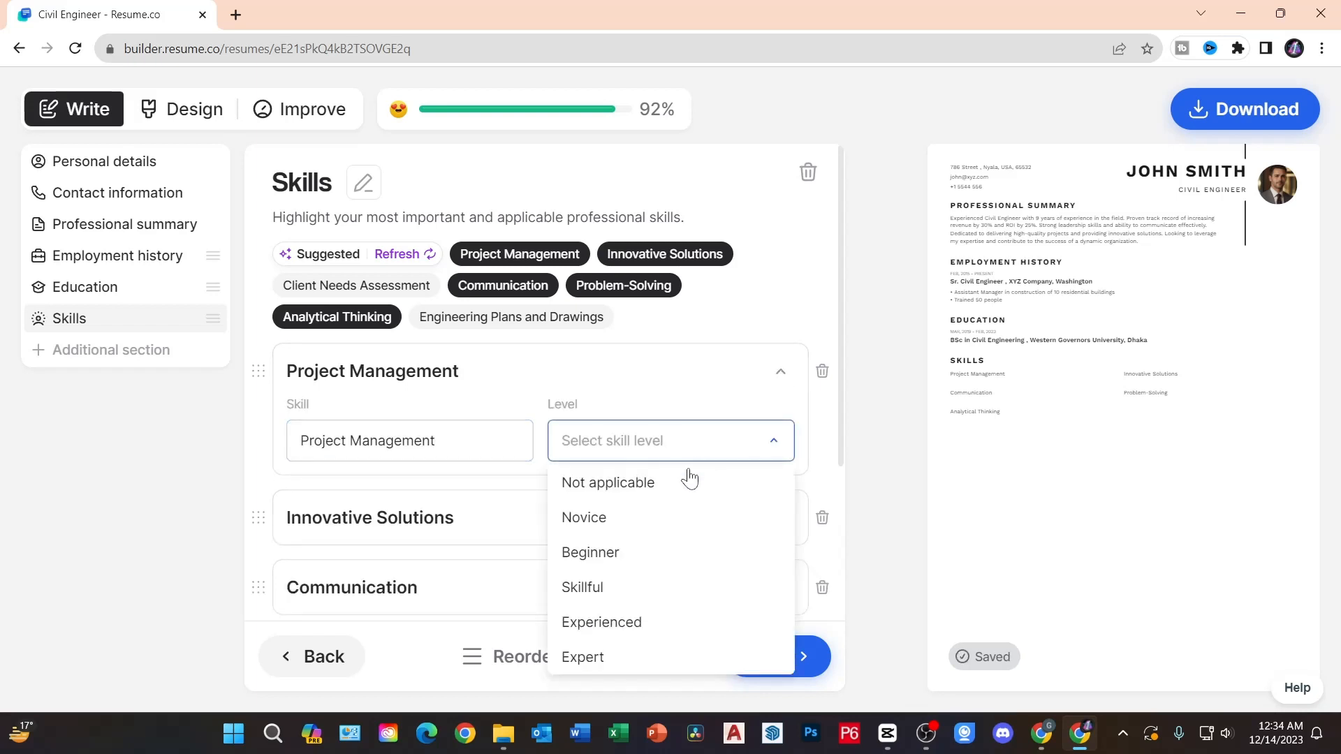
click(634, 663)
click(527, 536)
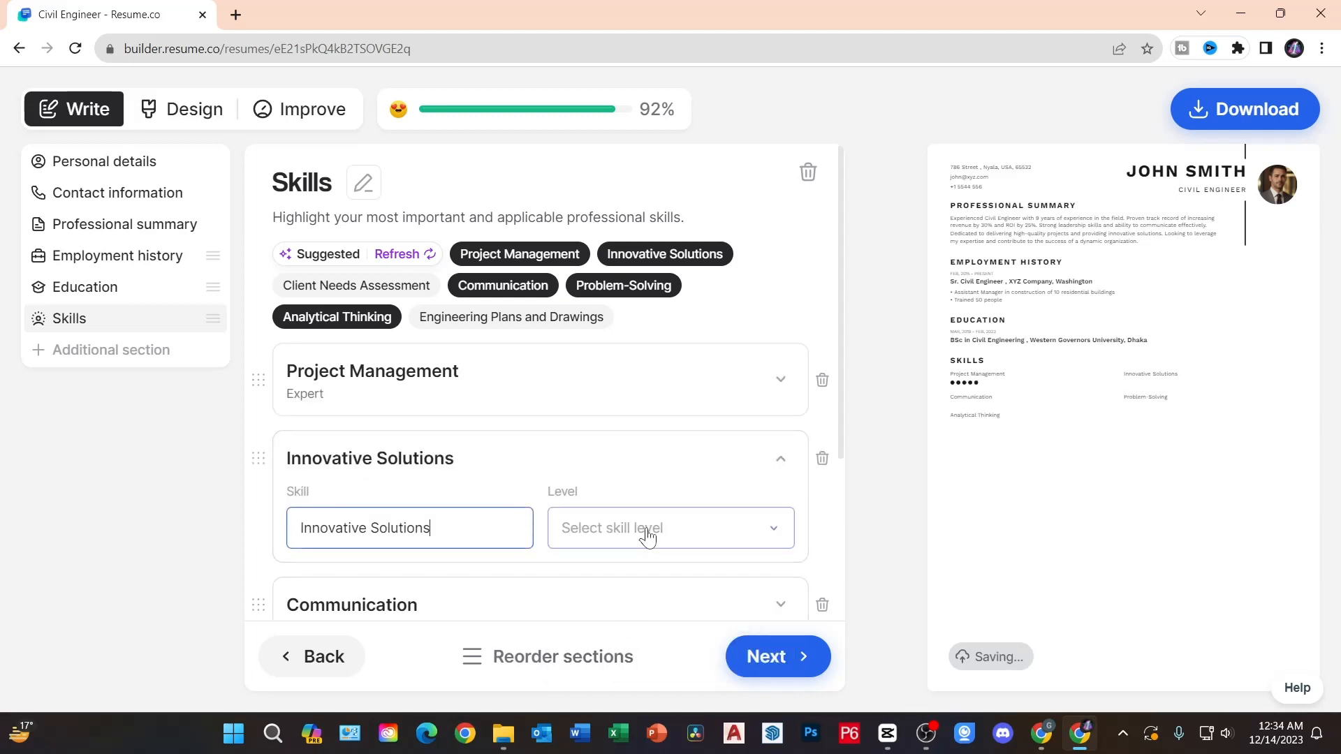
click(690, 546)
click(602, 417)
- Set the skill levels of Communication and Problem-Solving to Experienced
scroll(703, 480, down, 3)
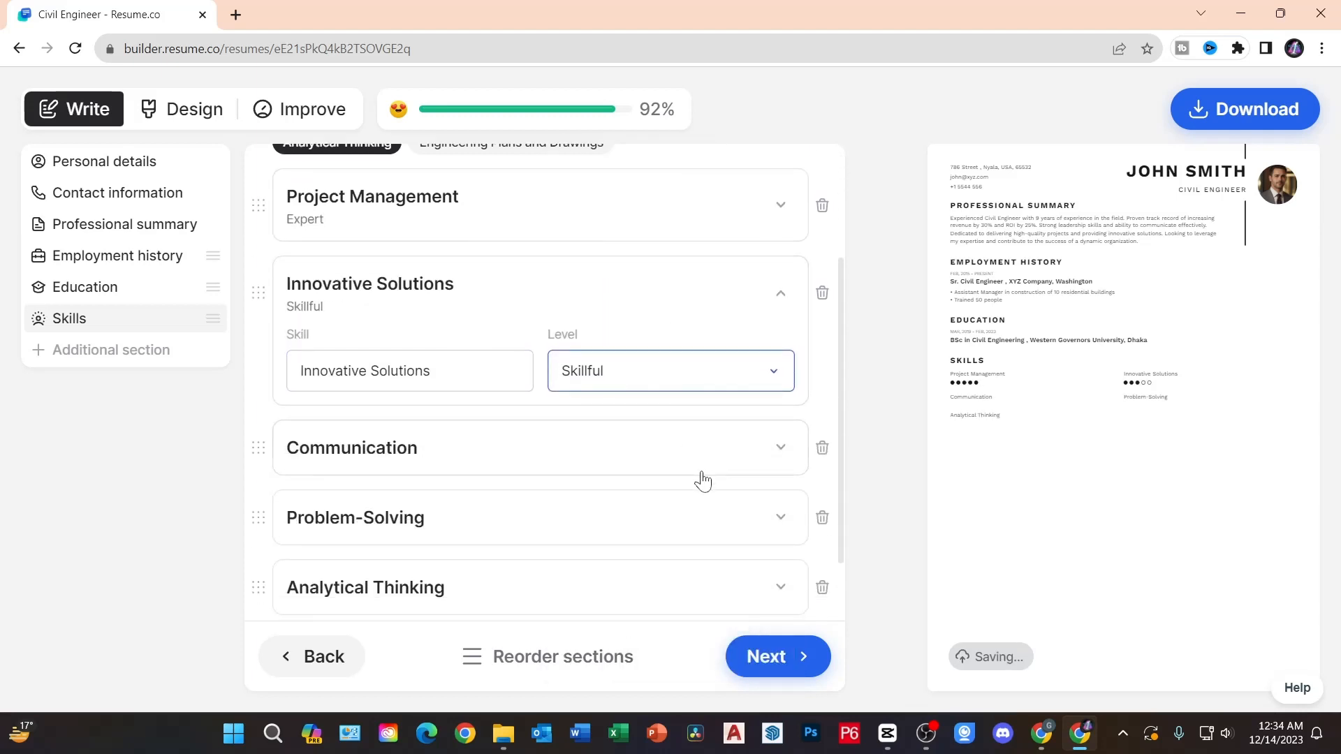
click(746, 455)
click(743, 455)
click(633, 620)
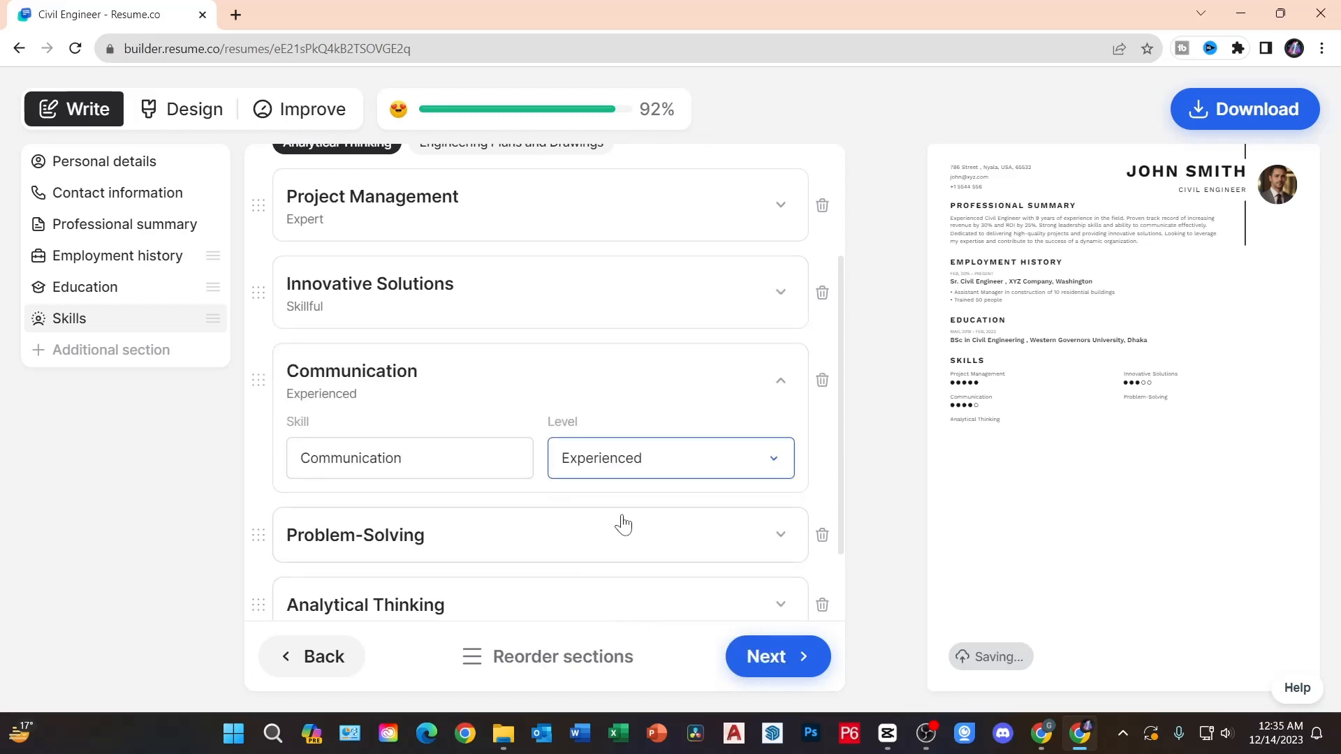
scroll(623, 524, down, 2)
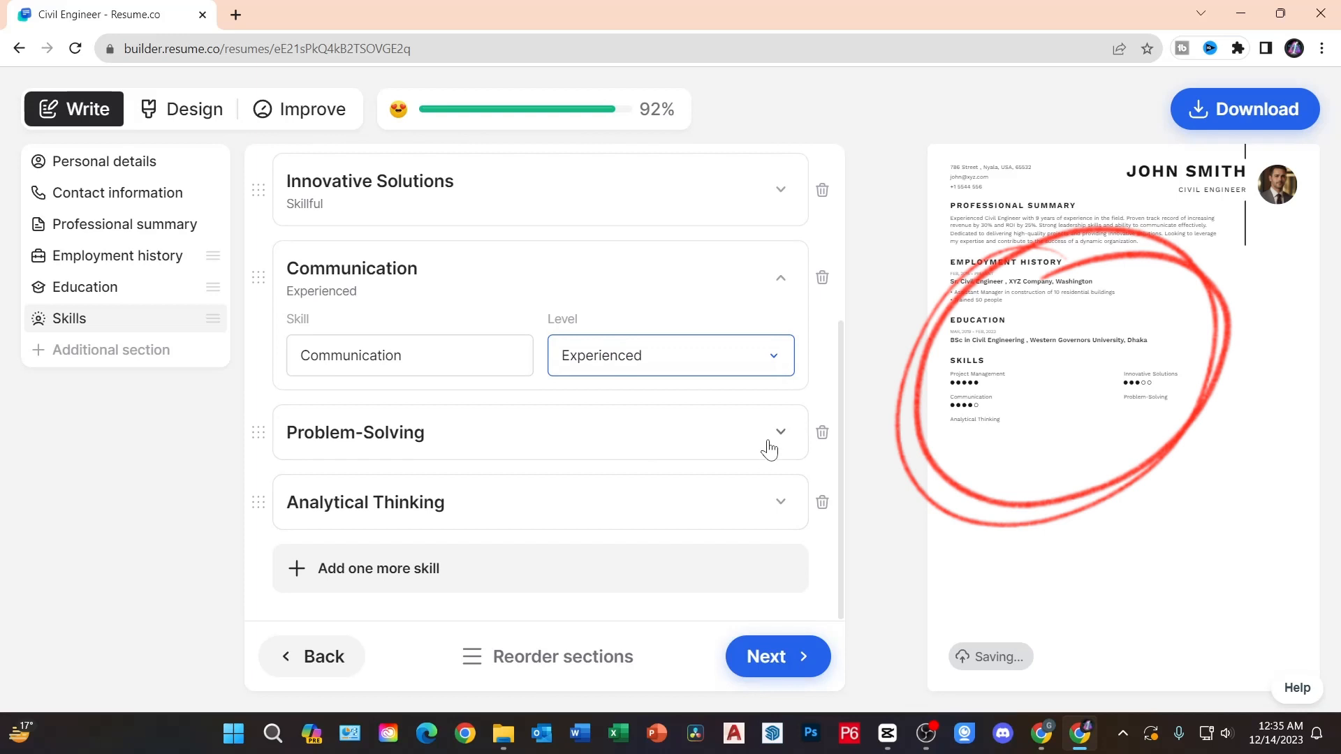
click(771, 445)
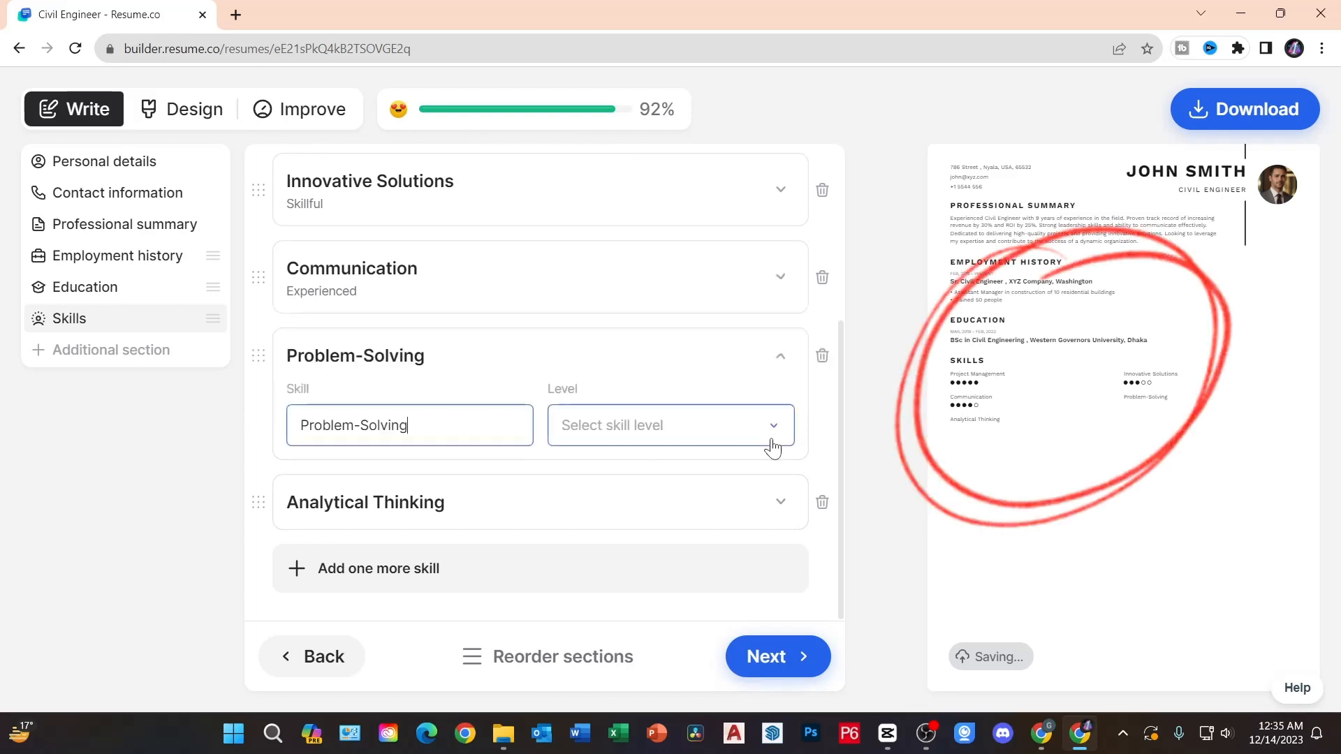
click(690, 433)
click(640, 590)
- Set the skill level of Analytical Thinking to Expert
scroll(698, 545, down, 1)
click(777, 512)
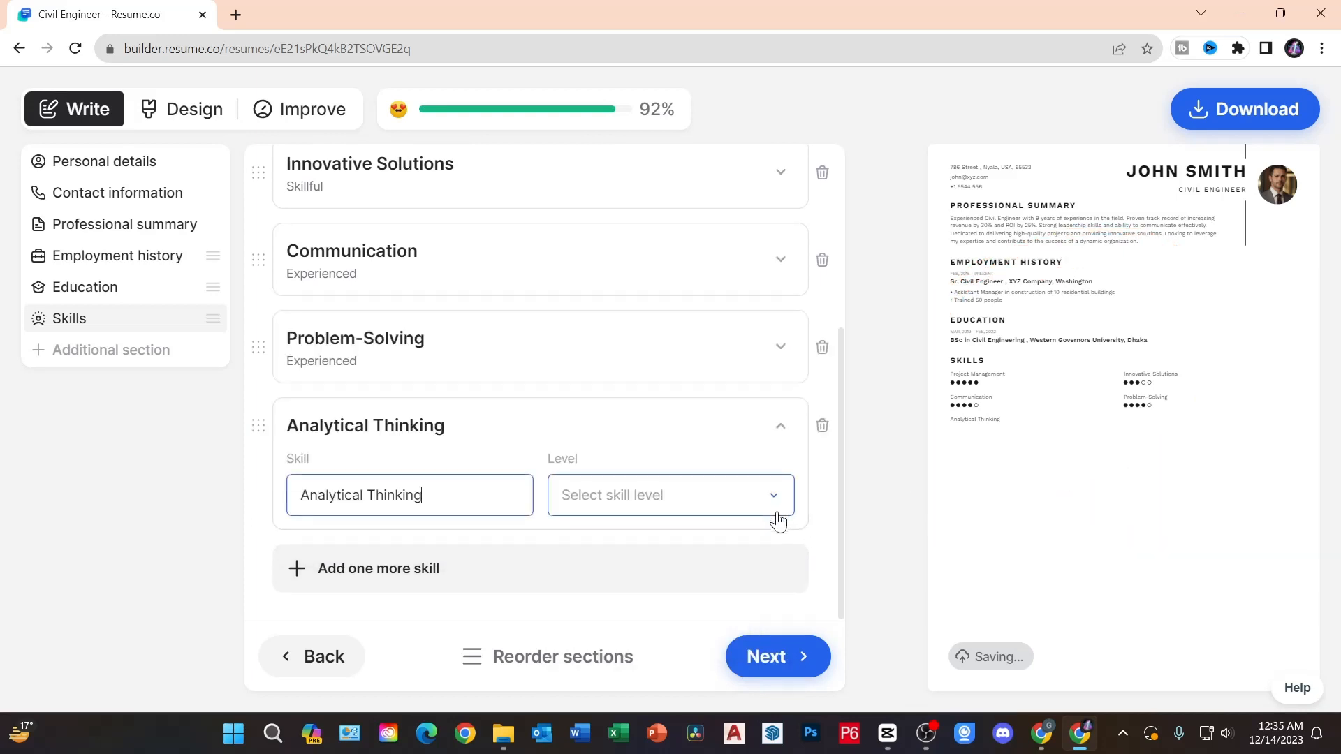
click(688, 499)
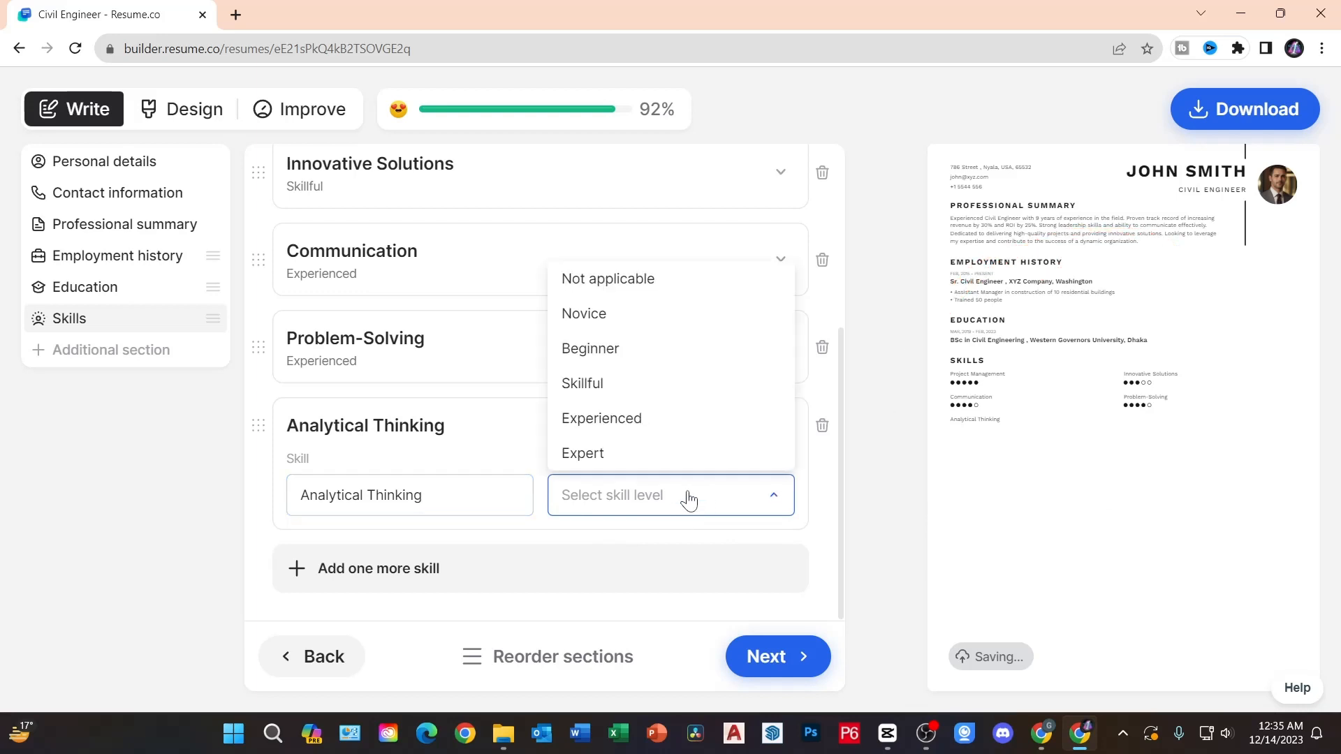
click(620, 455)
scroll(775, 496, down, 1)
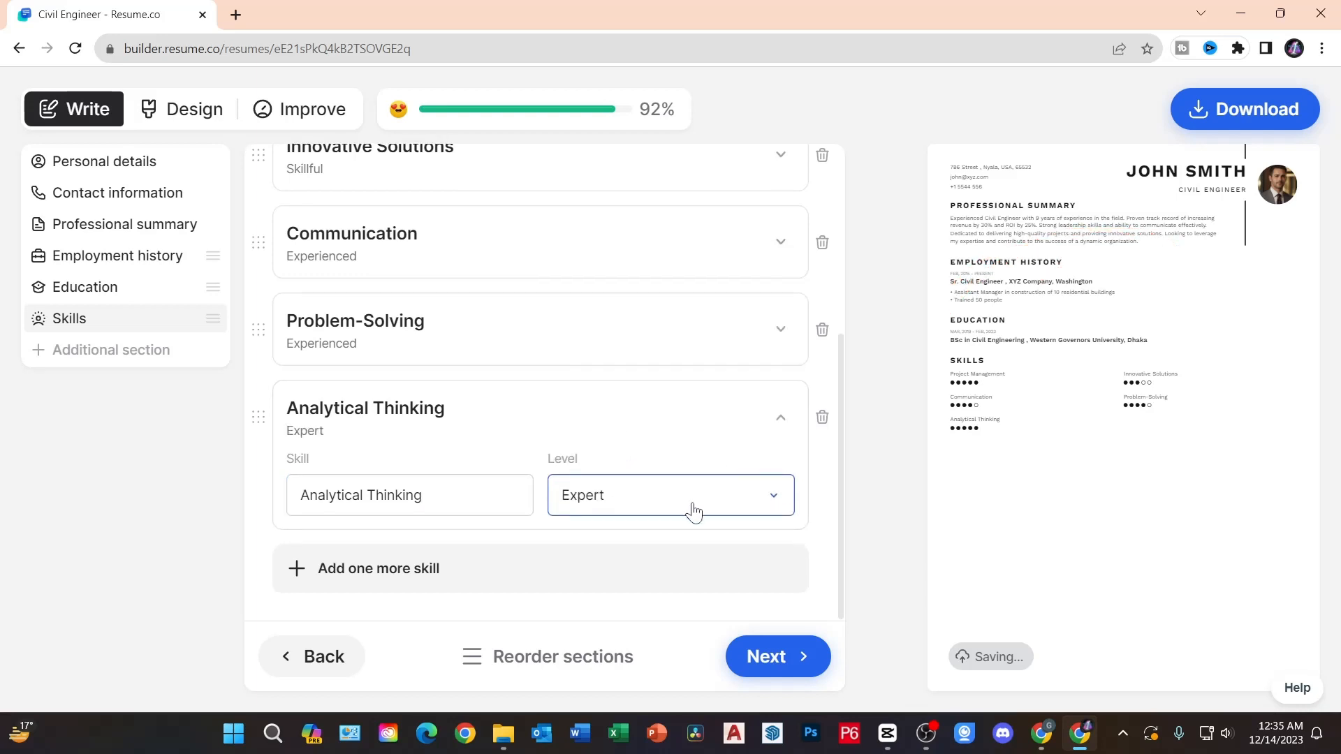
- Add a Languages section to the resume with English at the Proficient (B1-B2) level
click(768, 658)
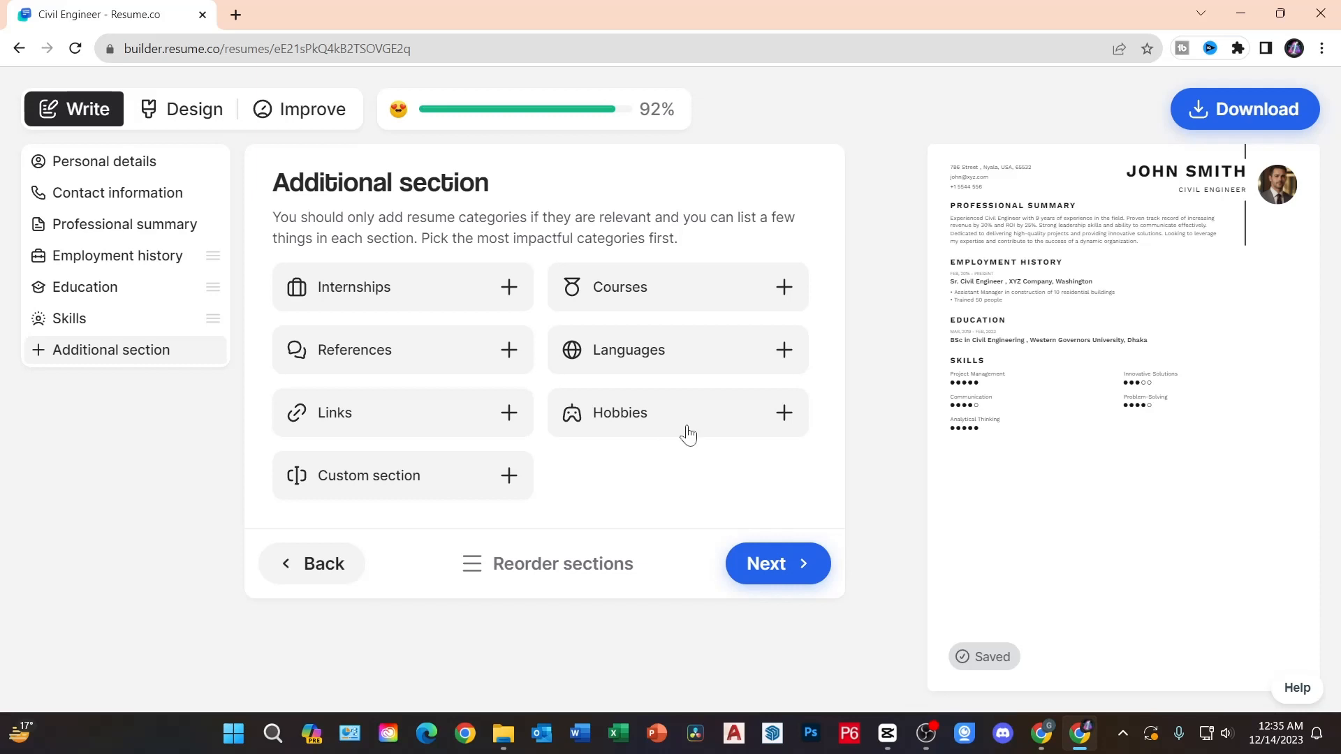
click(785, 348)
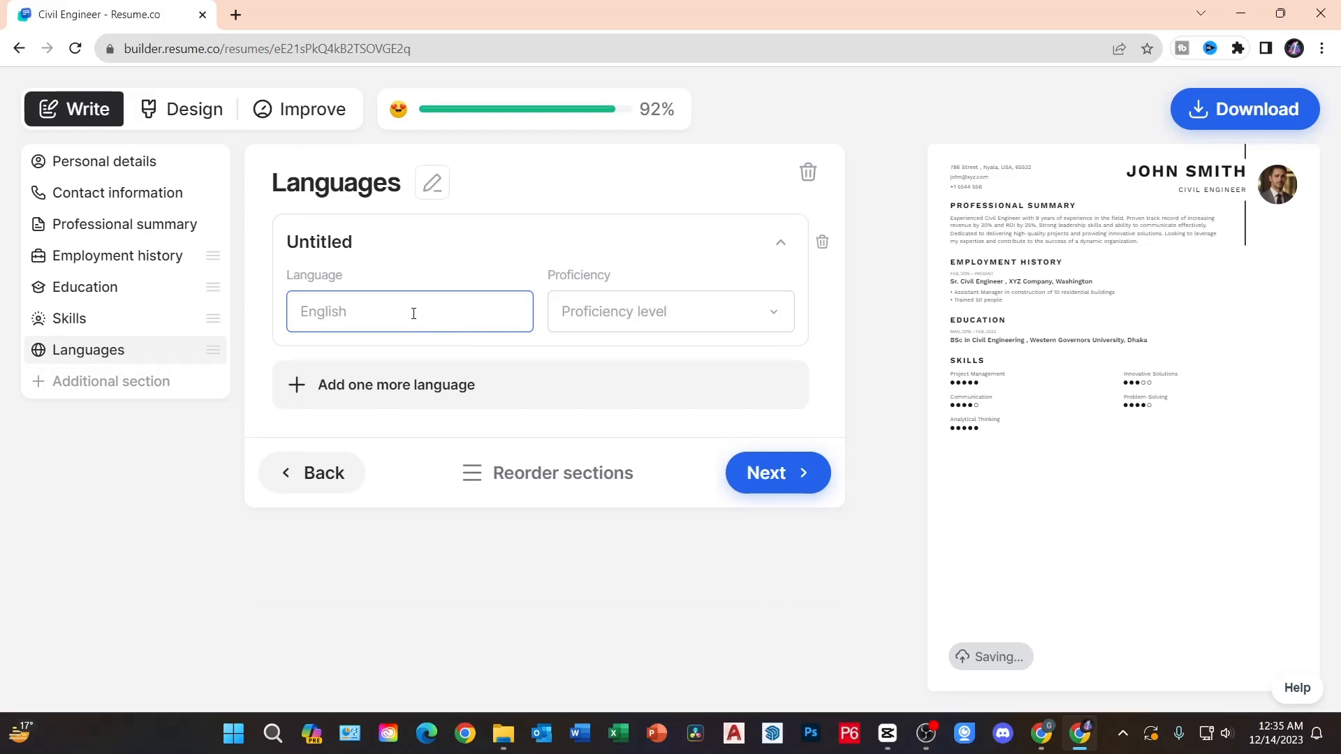
text(Engli)
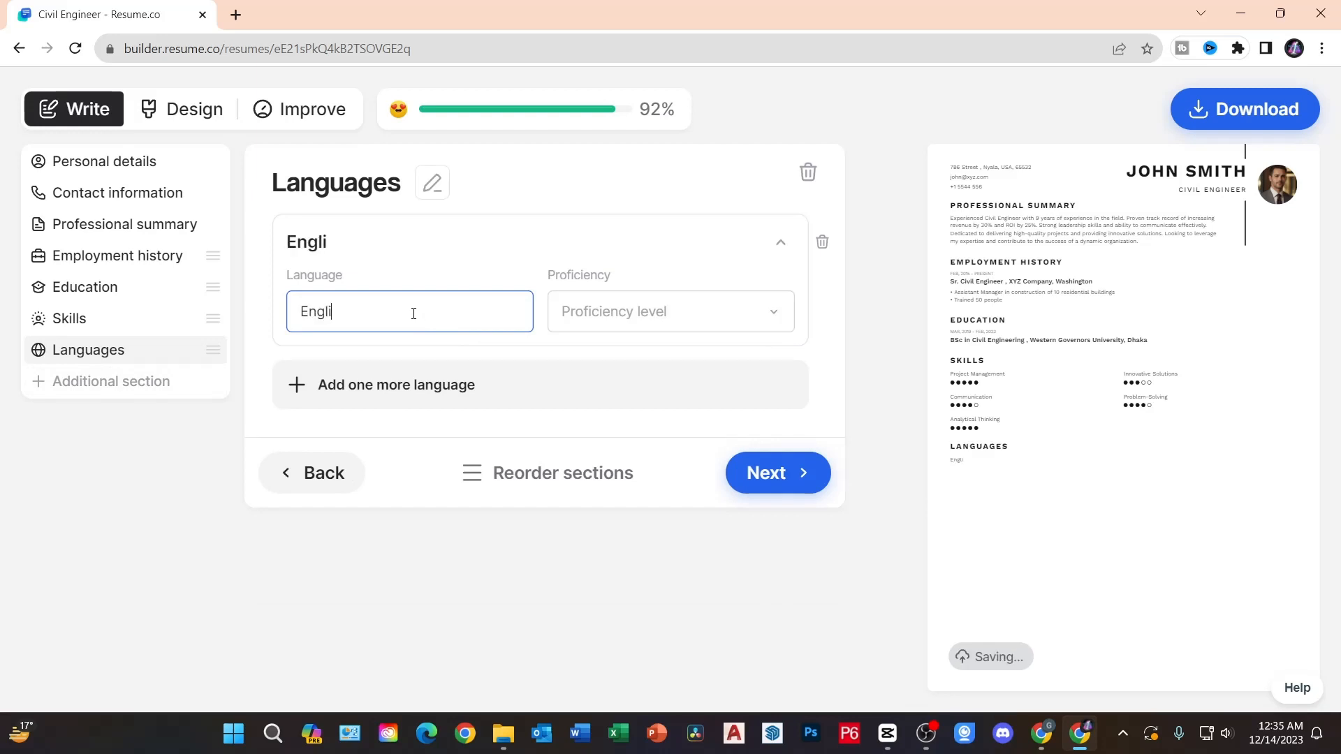
text(sh)
click(776, 321)
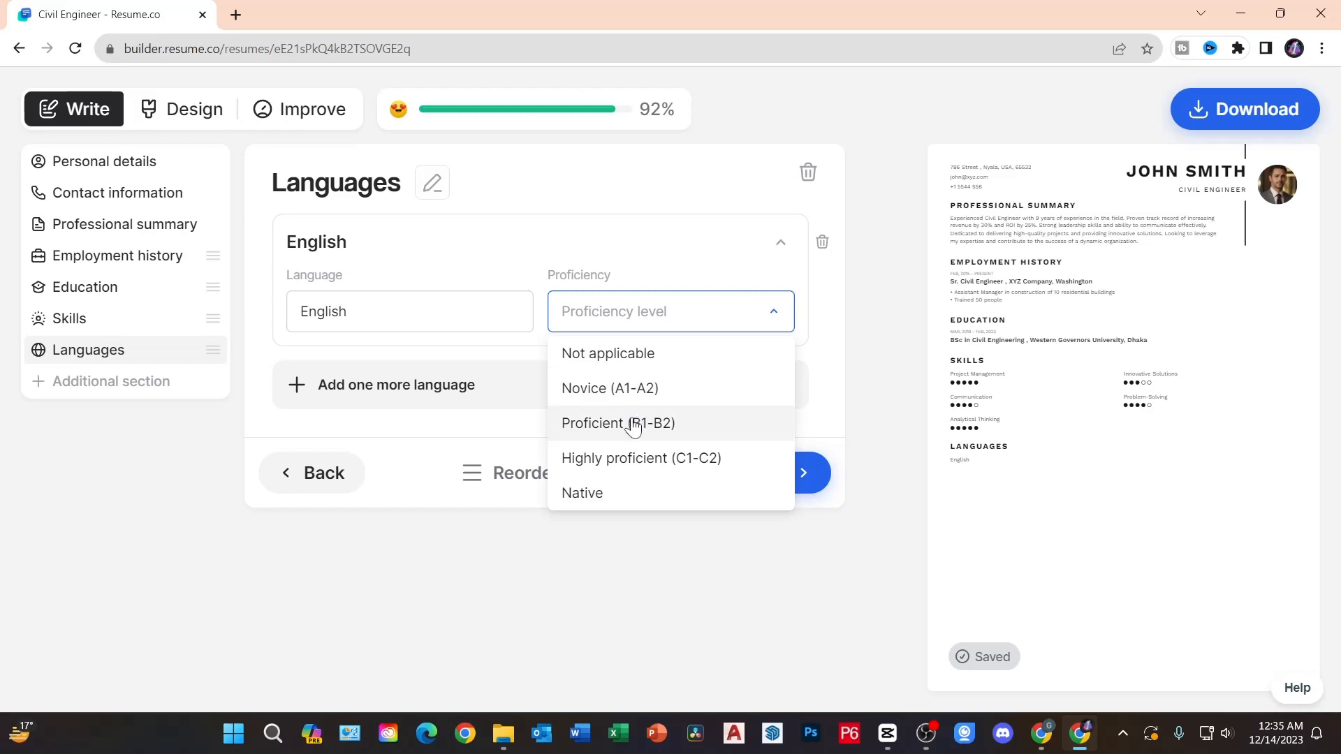
click(634, 423)
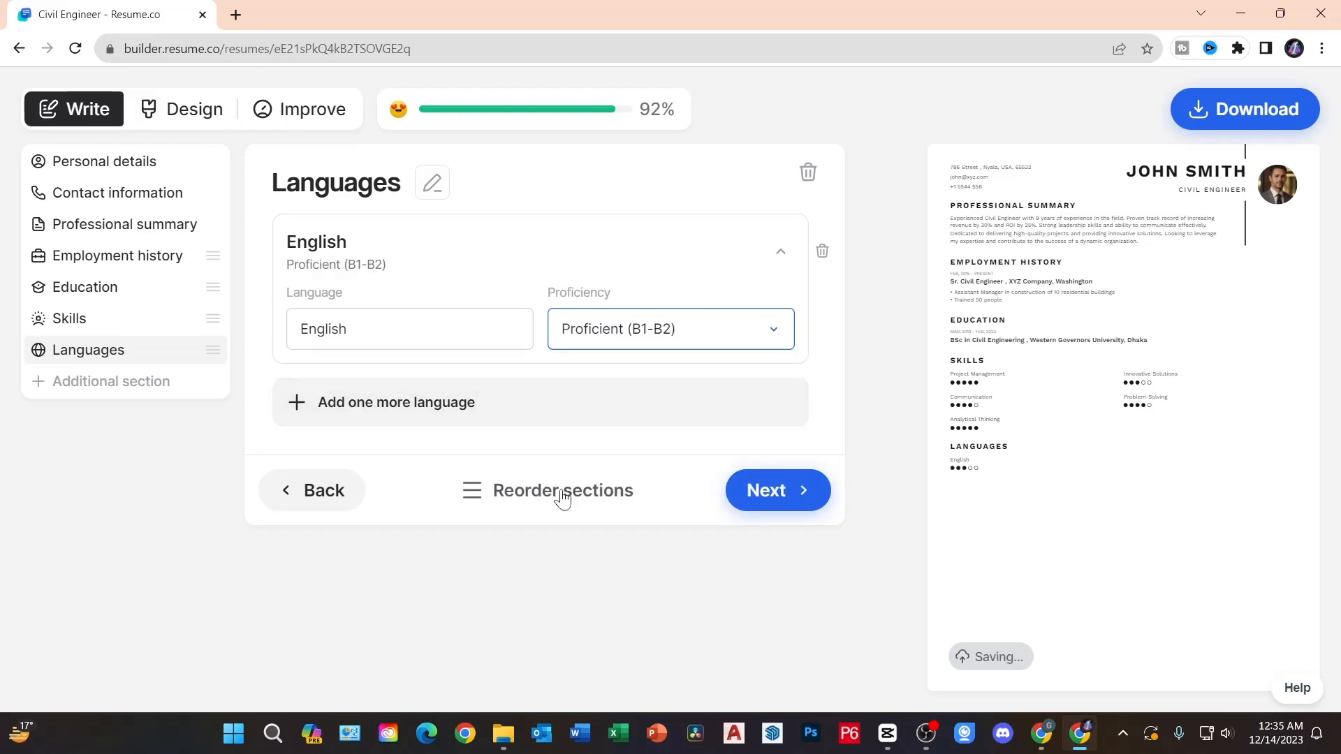
- Add Bangla as a second language at the Novice (A1-A2) level and continue to the following section
click(298, 405)
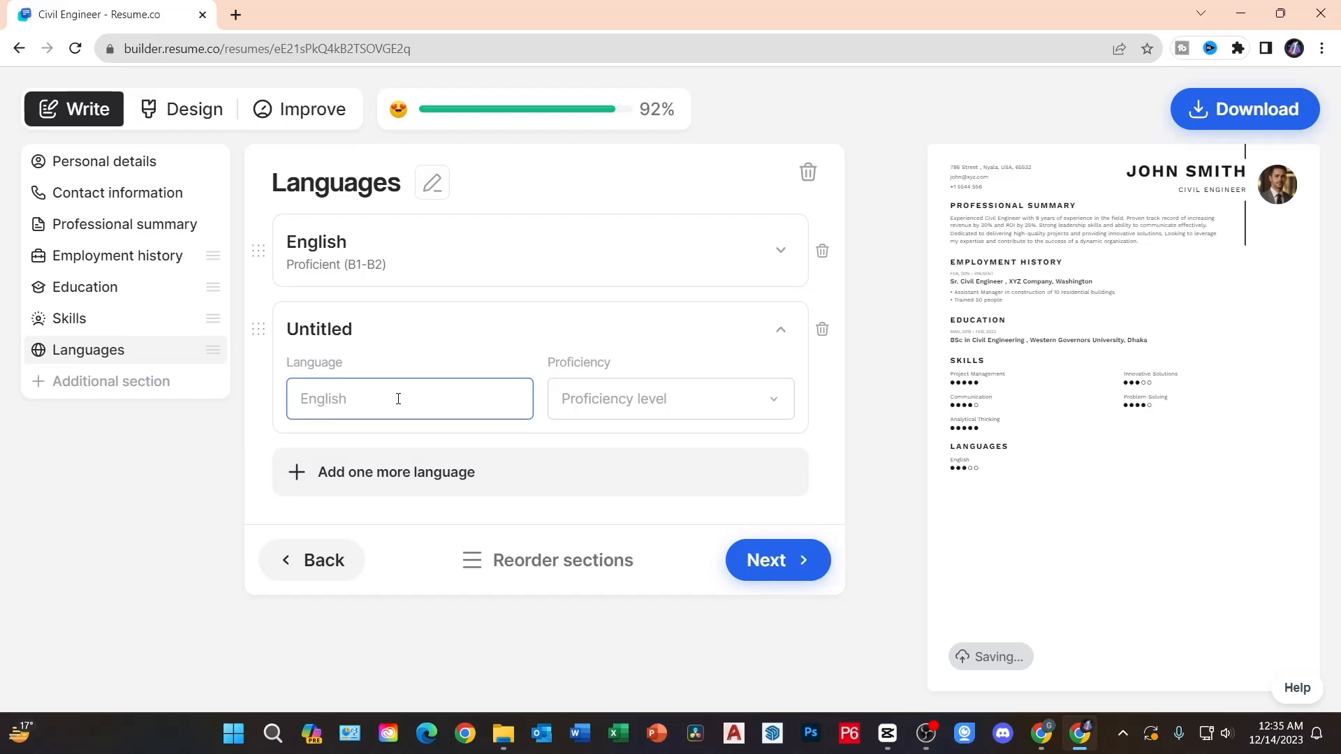
text(Bangla)
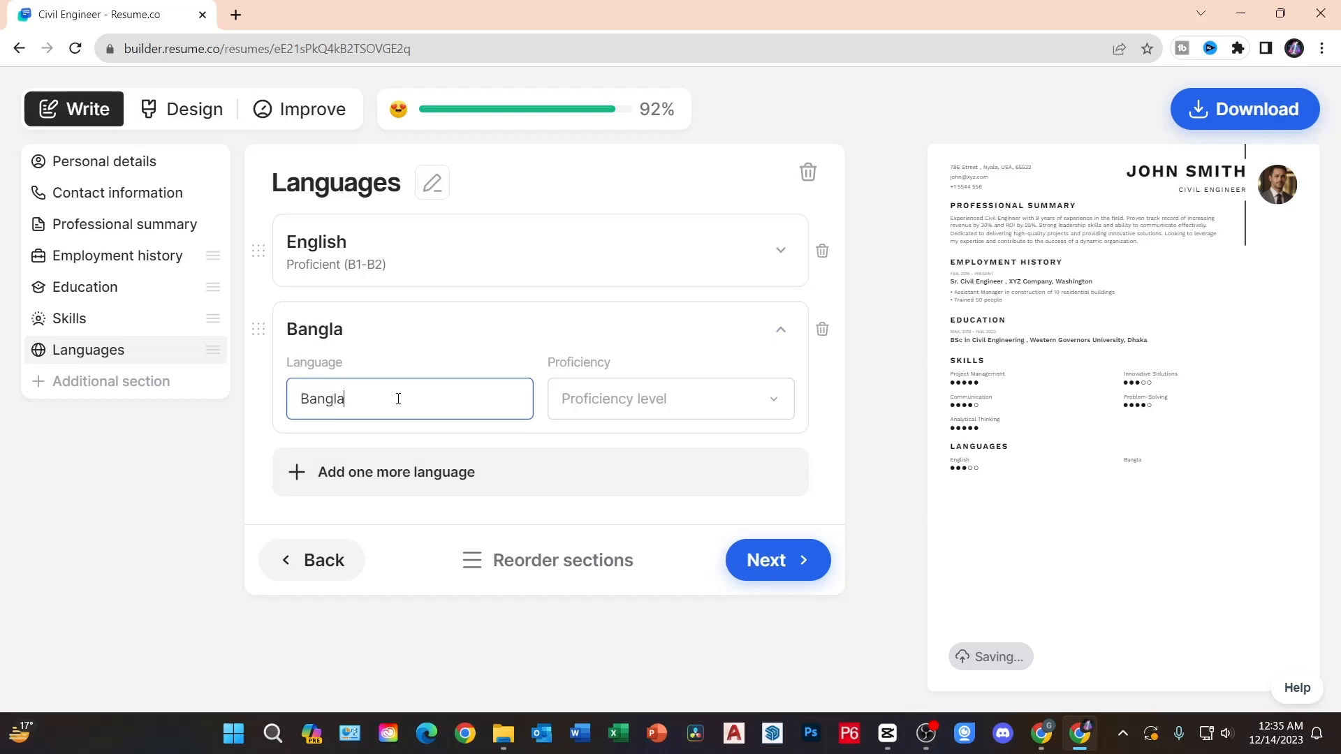
click(681, 403)
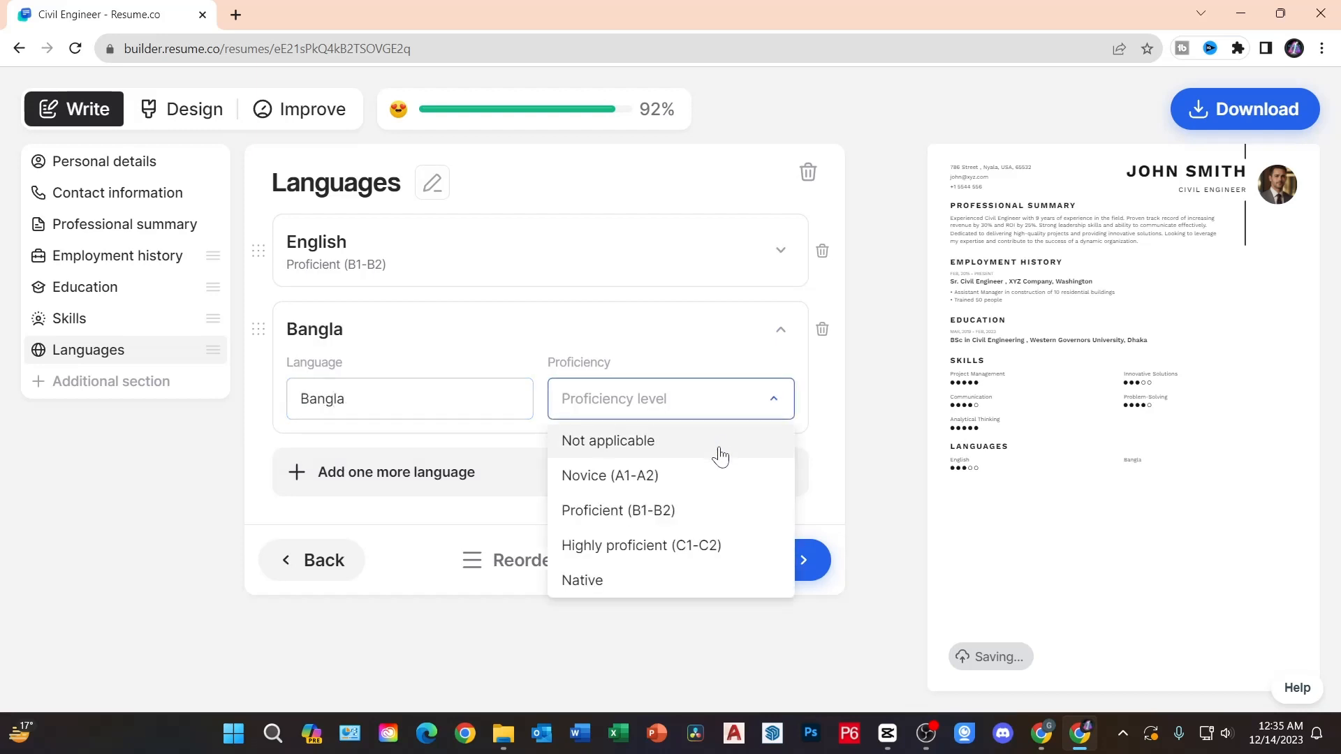
click(614, 478)
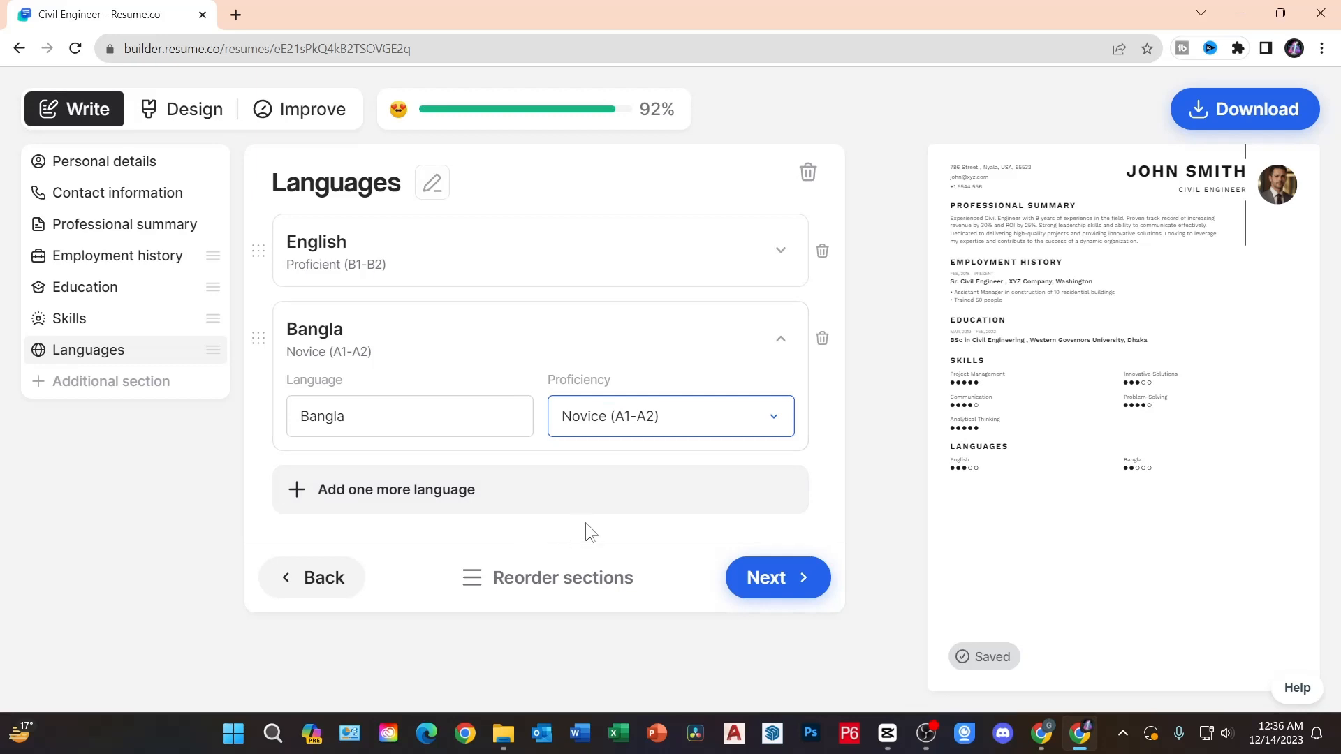
click(768, 578)
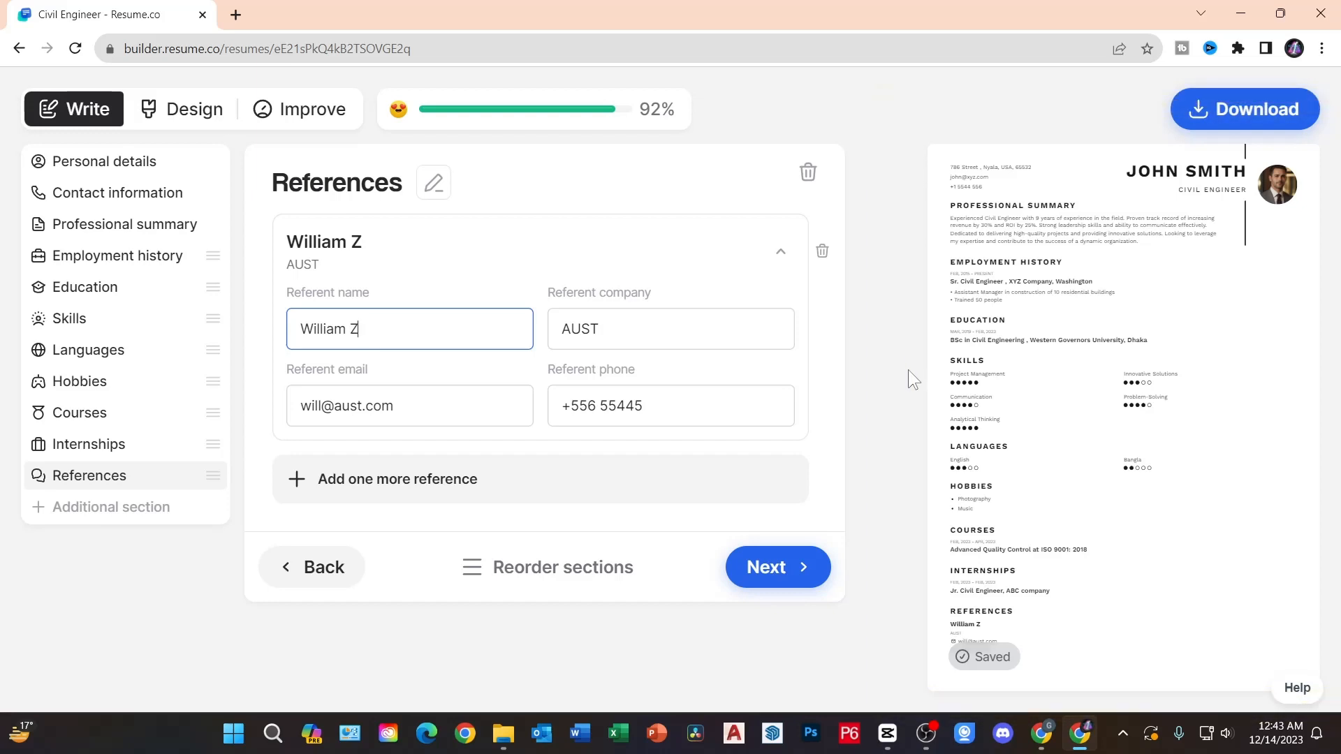
- Try several template styles on the resume and apply the one with the black sidebar
click(187, 119)
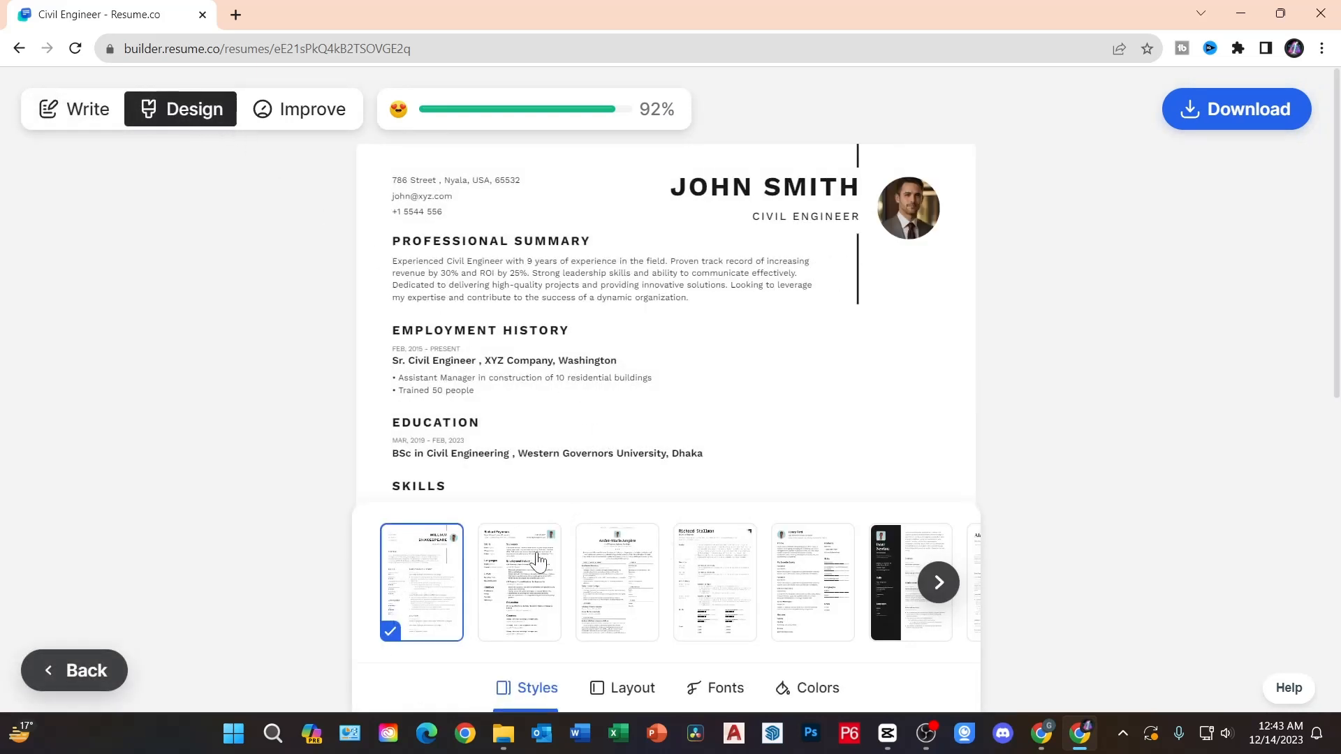
click(622, 574)
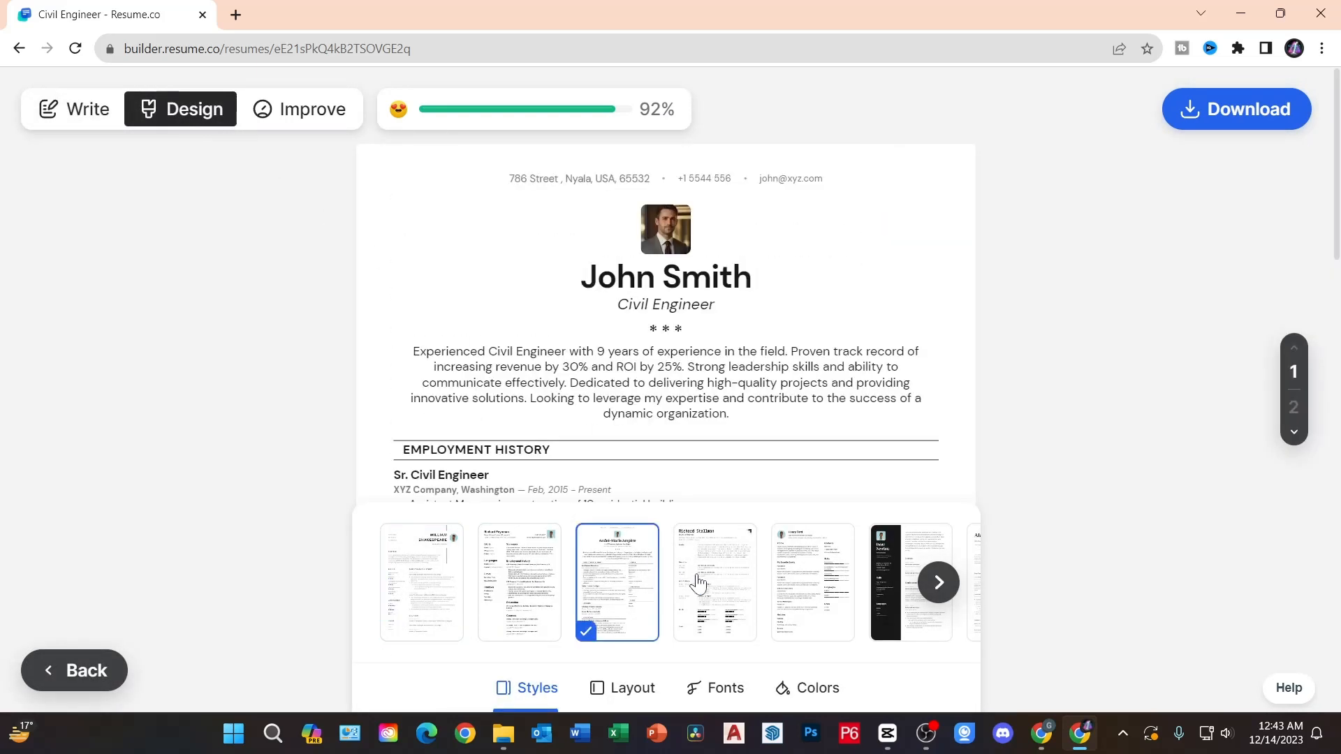
click(713, 584)
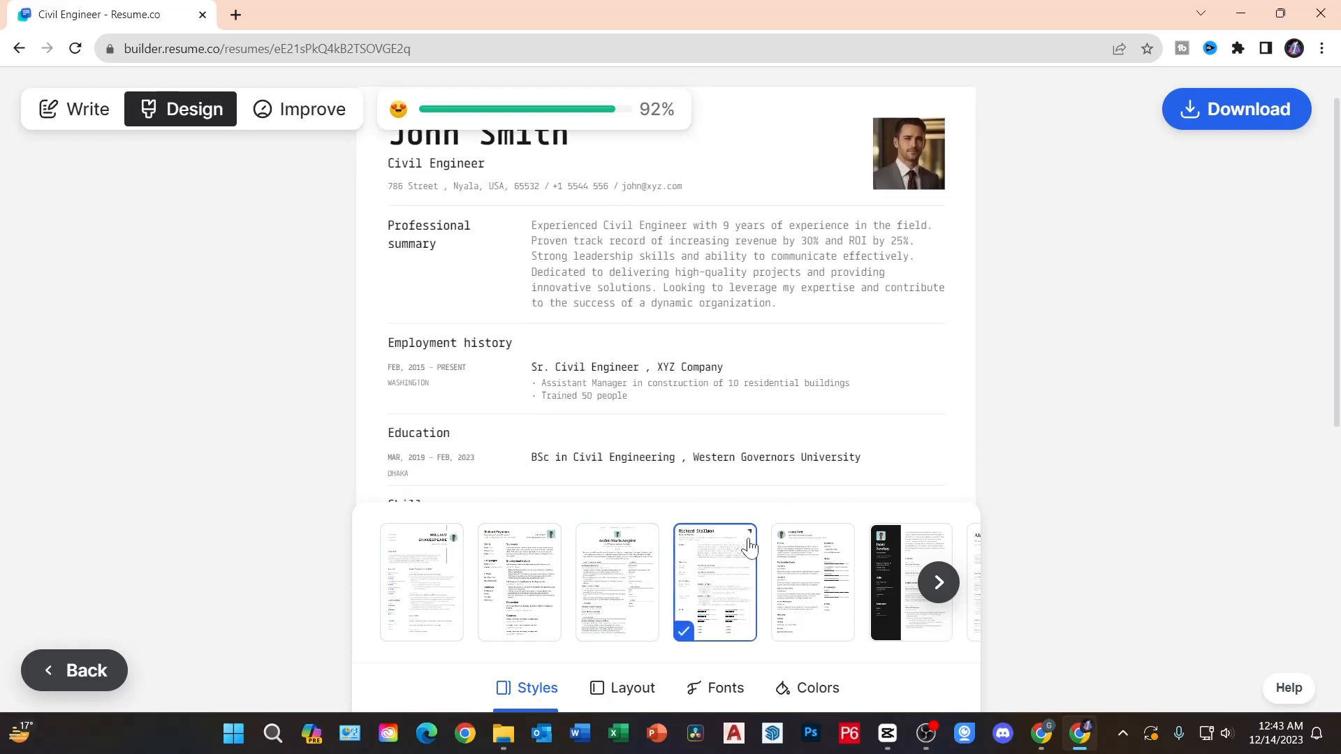
click(828, 579)
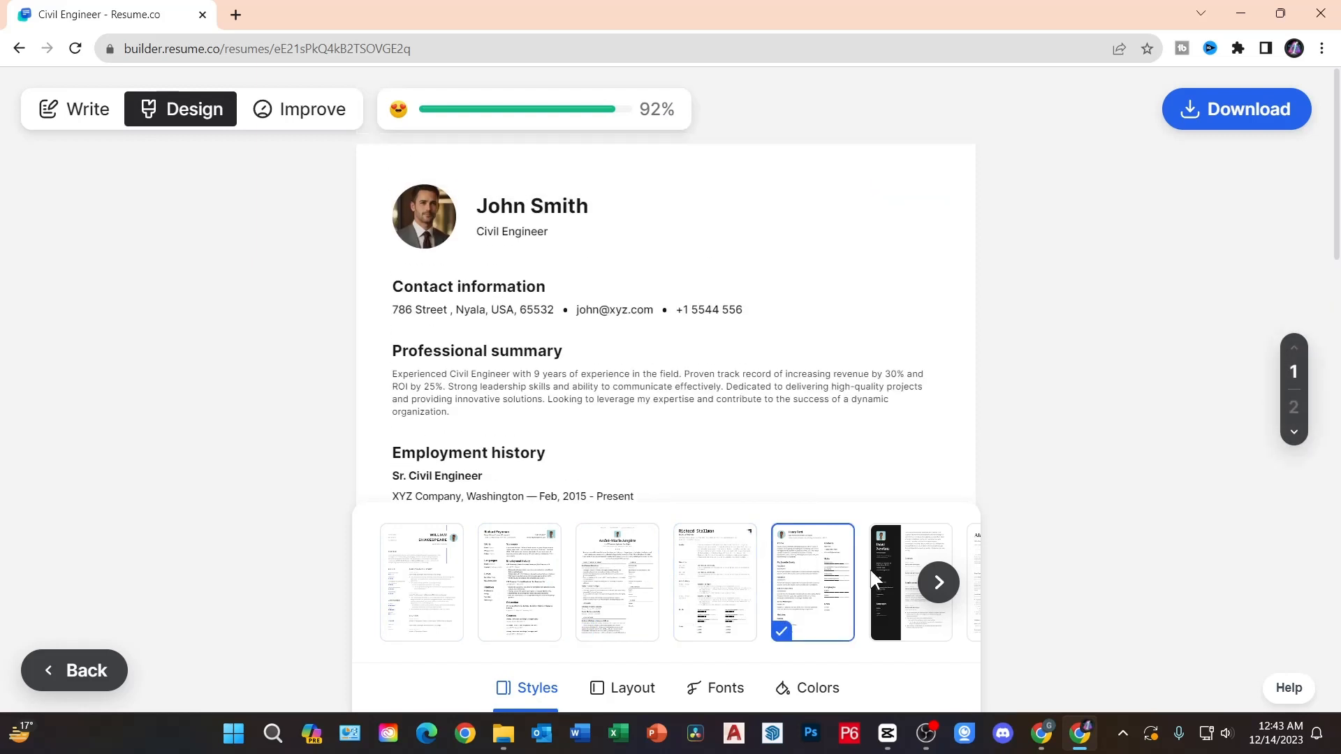
click(877, 570)
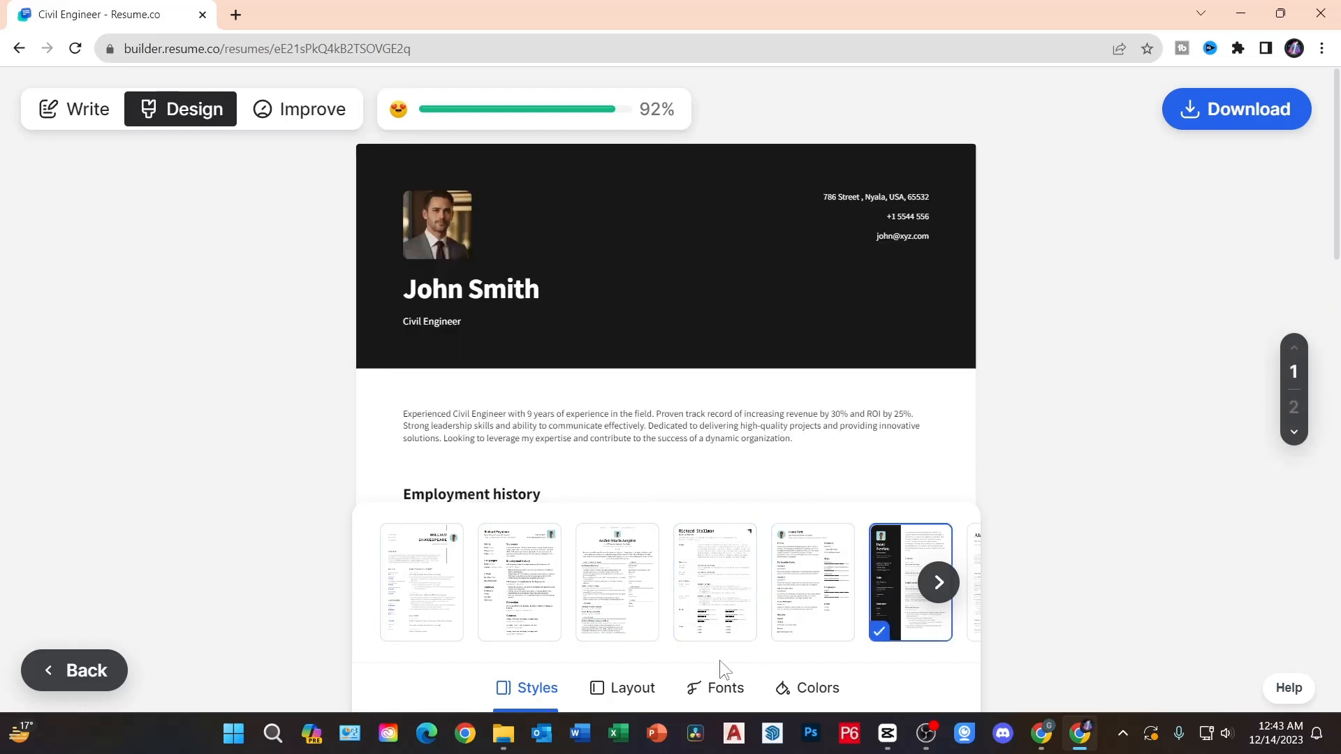
- Switch the resume to the Left Column layout, compare the color themes and apply the red one
click(631, 691)
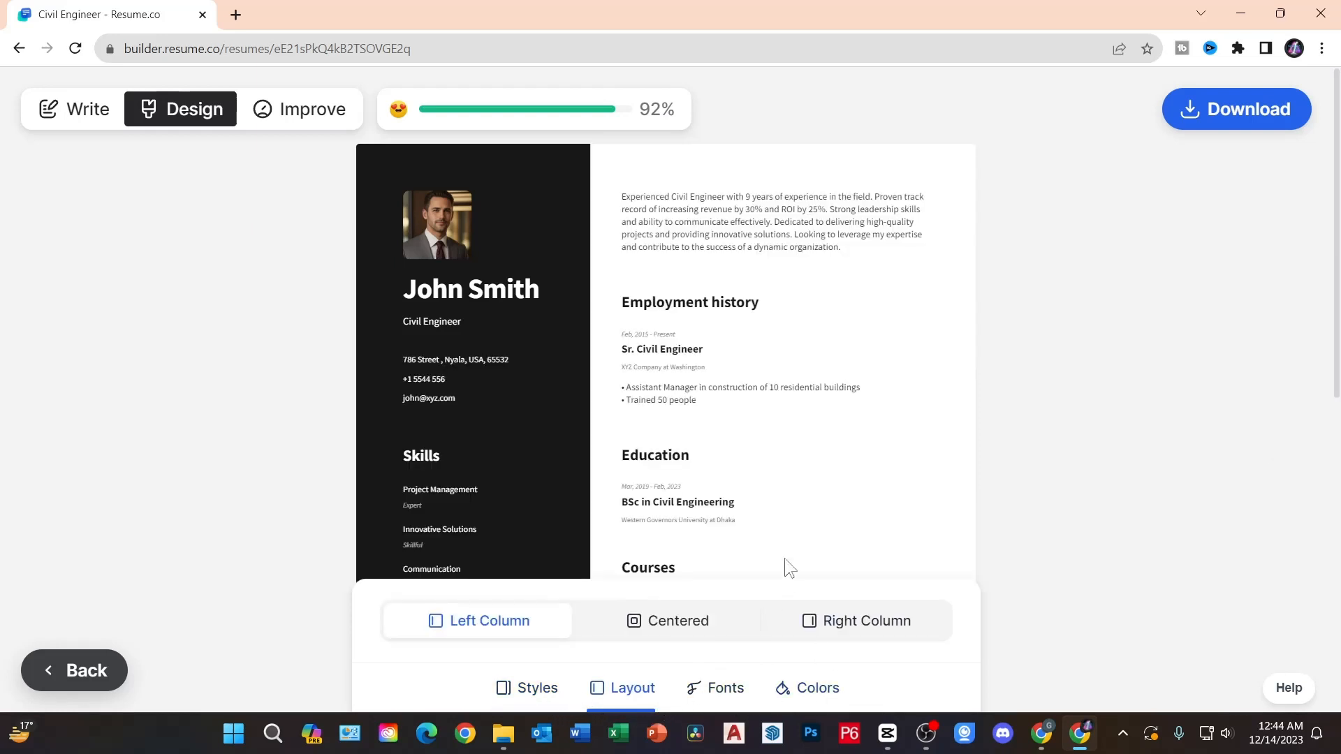
click(725, 690)
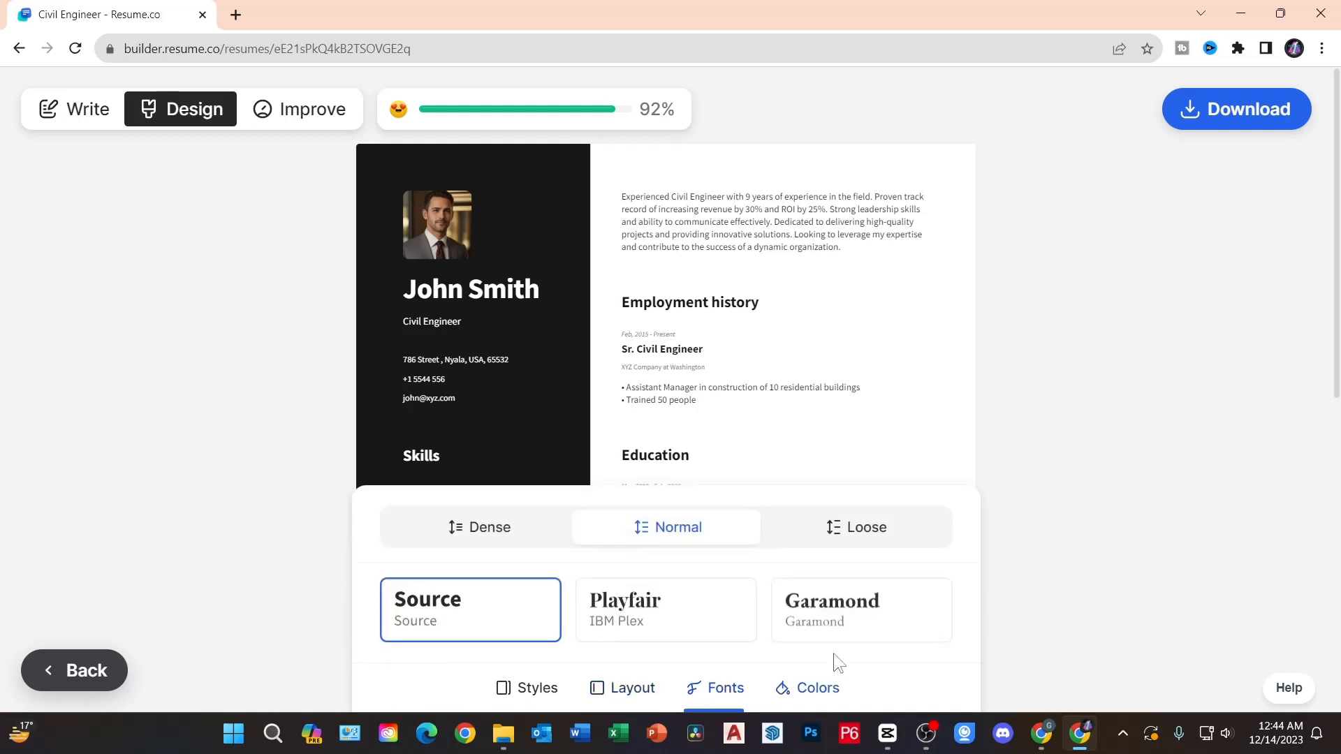
click(810, 688)
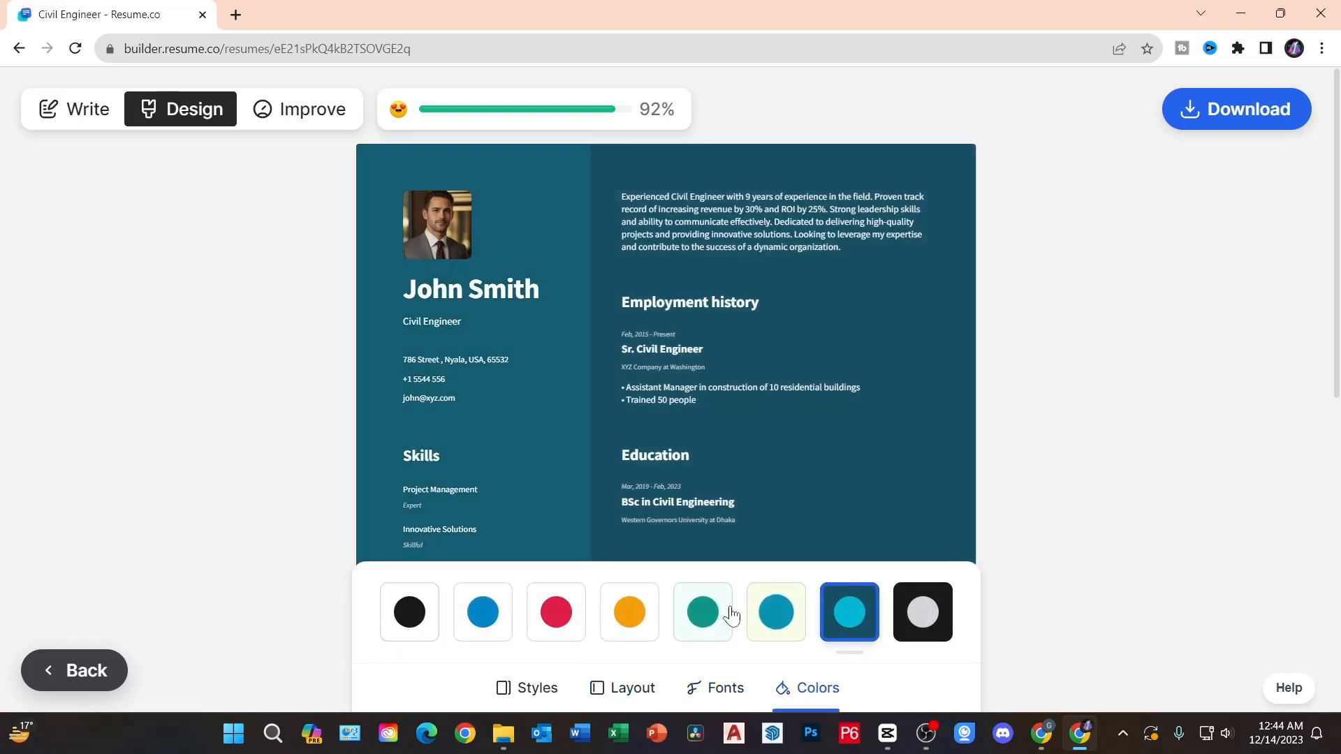
click(629, 612)
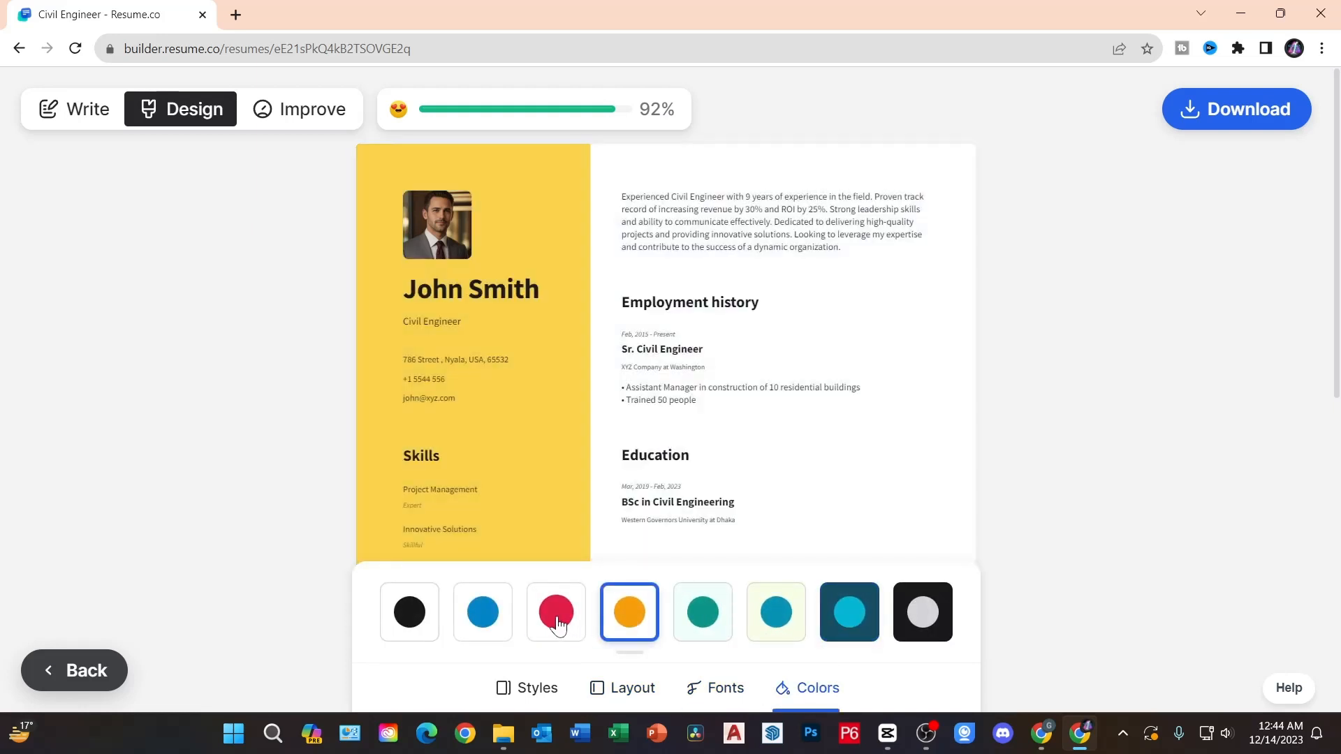
click(556, 613)
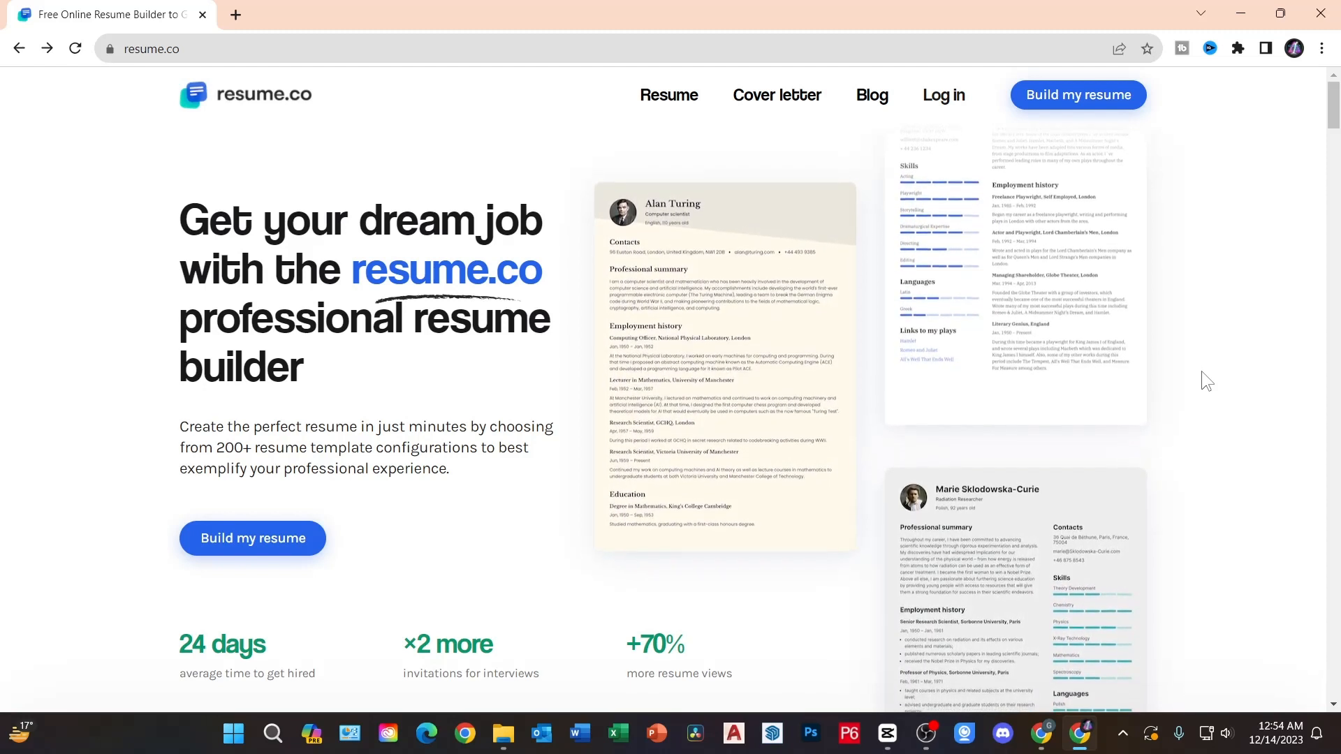
- Start another resume from an existing one by uploading the PDF resume from the Downloads folder
click(1107, 95)
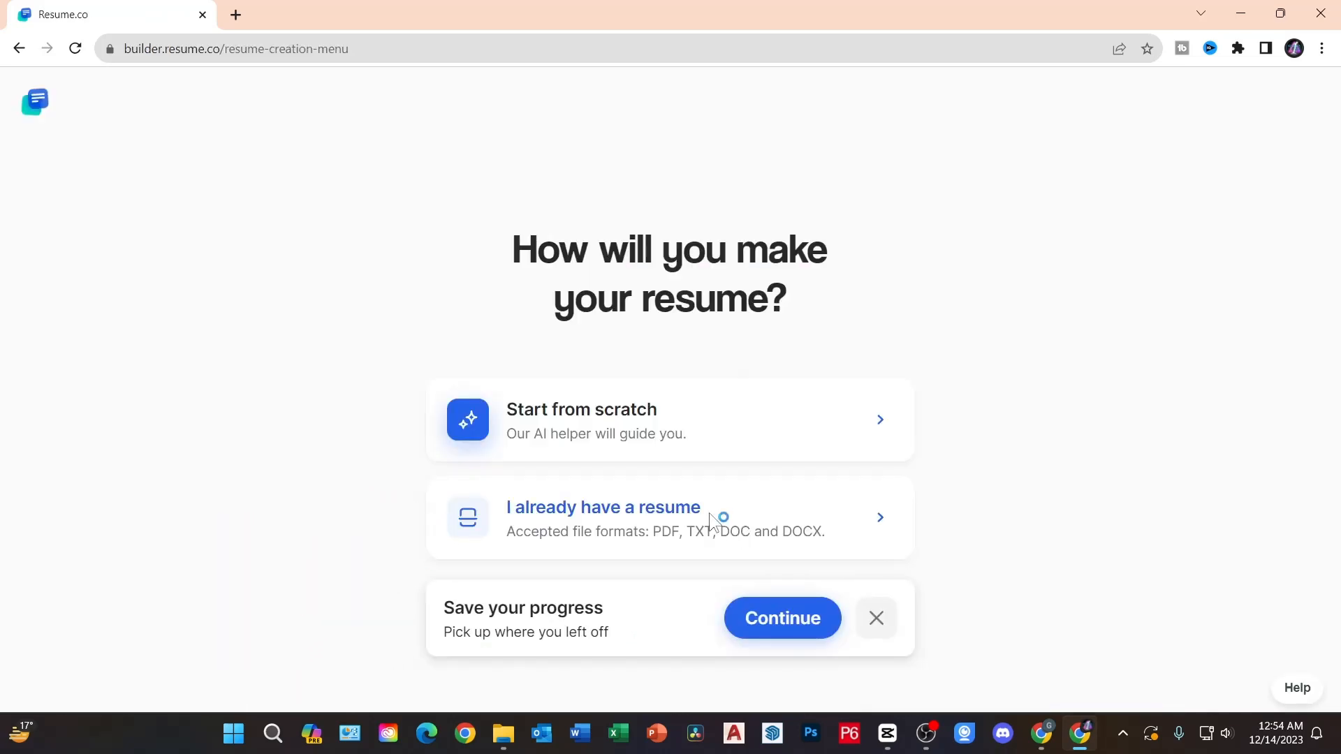
click(711, 517)
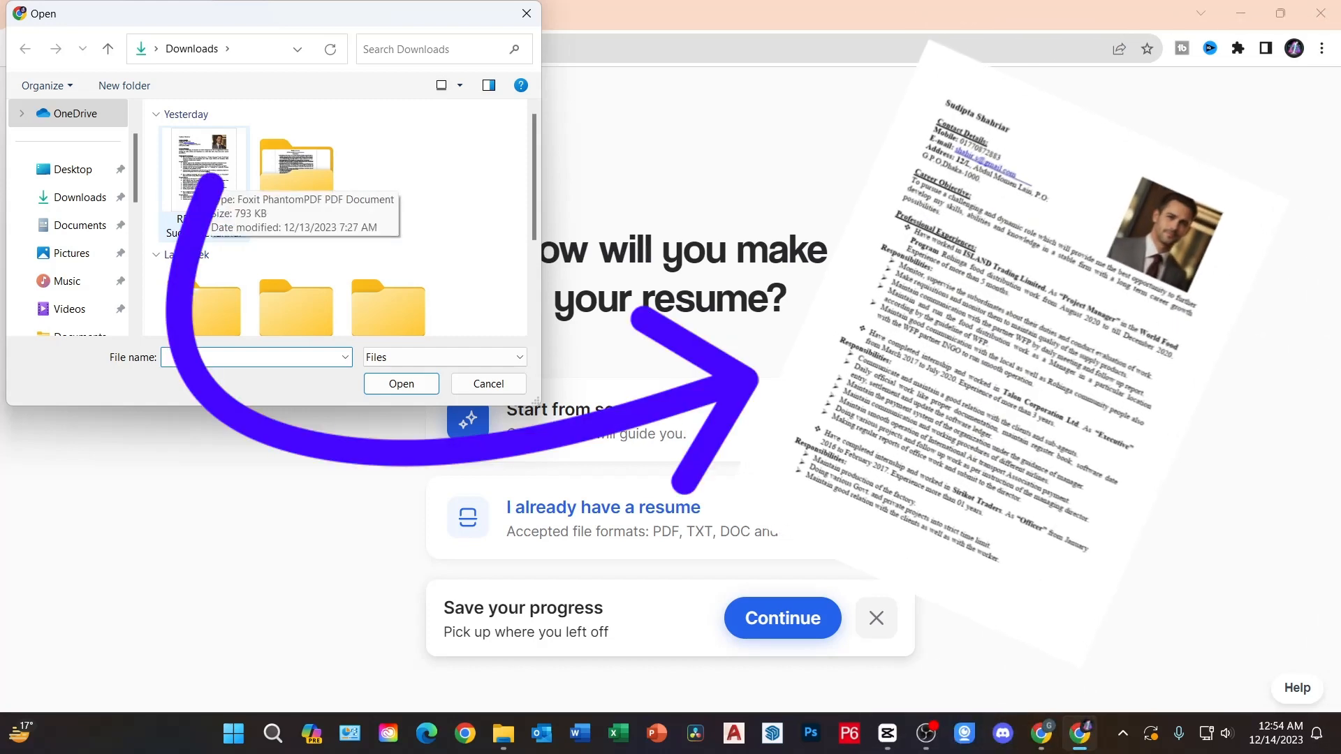
double_click(204, 167)
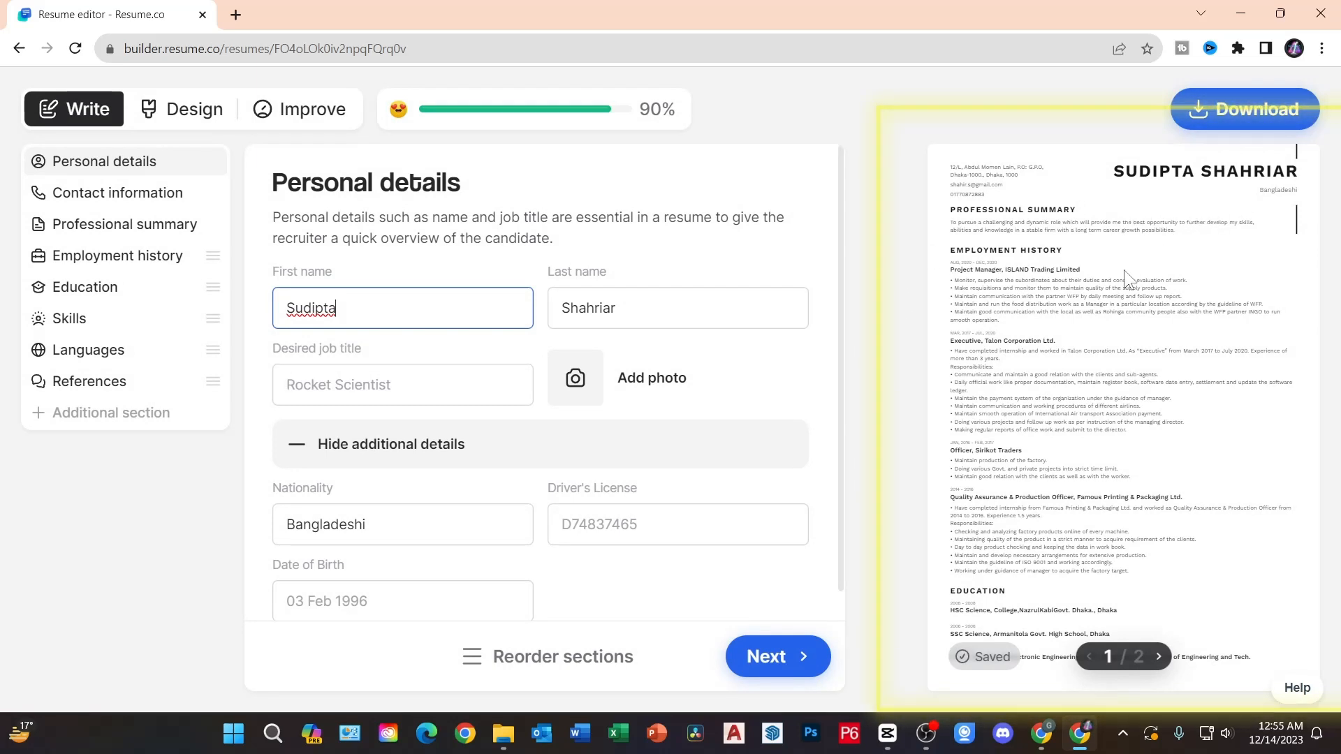
- Review the imported resume's preview and its sections from Contact information through Languages
click(1161, 659)
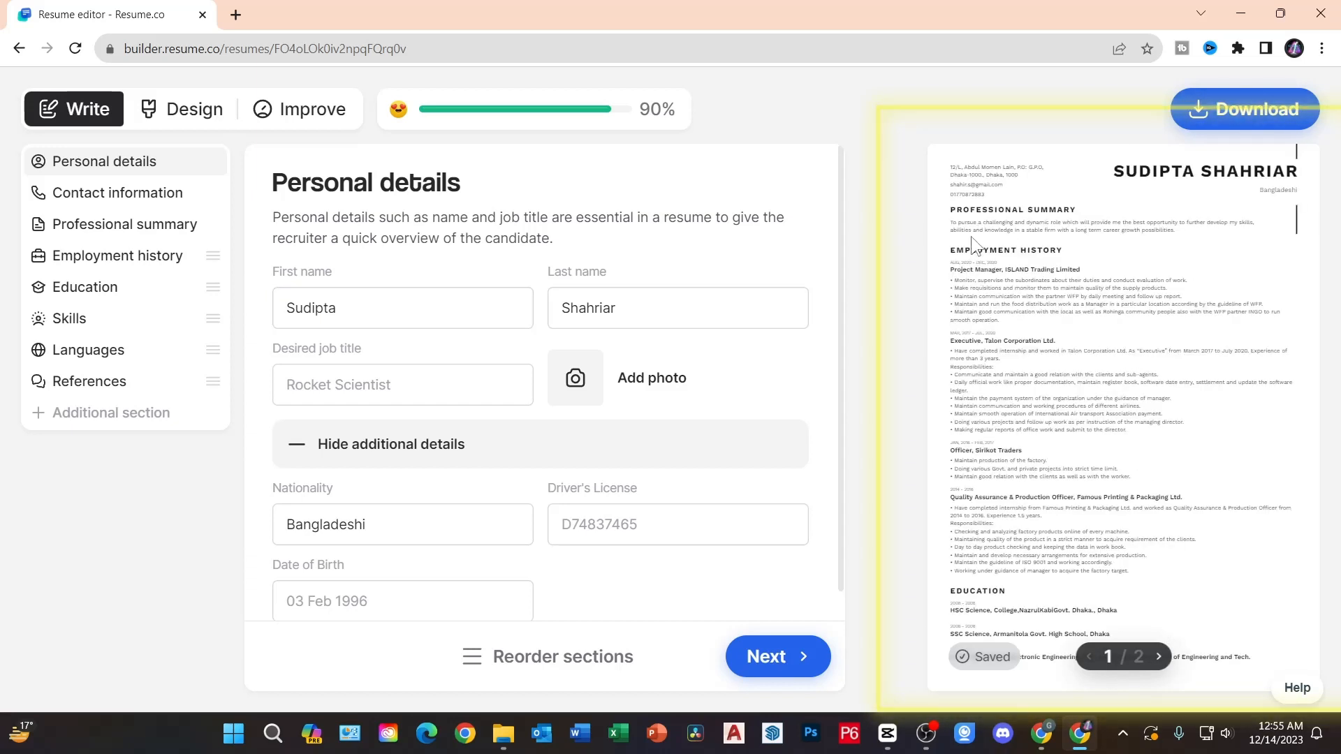
click(112, 195)
click(135, 236)
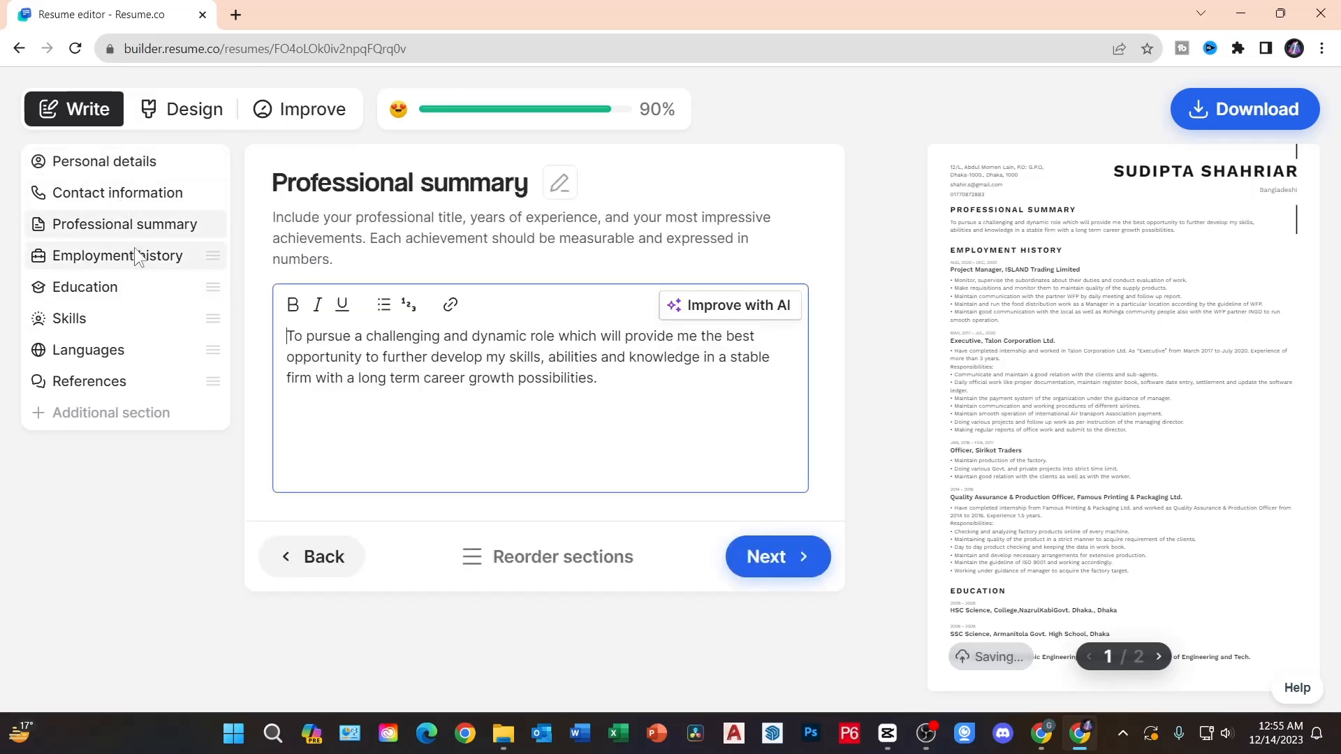
click(140, 255)
click(120, 288)
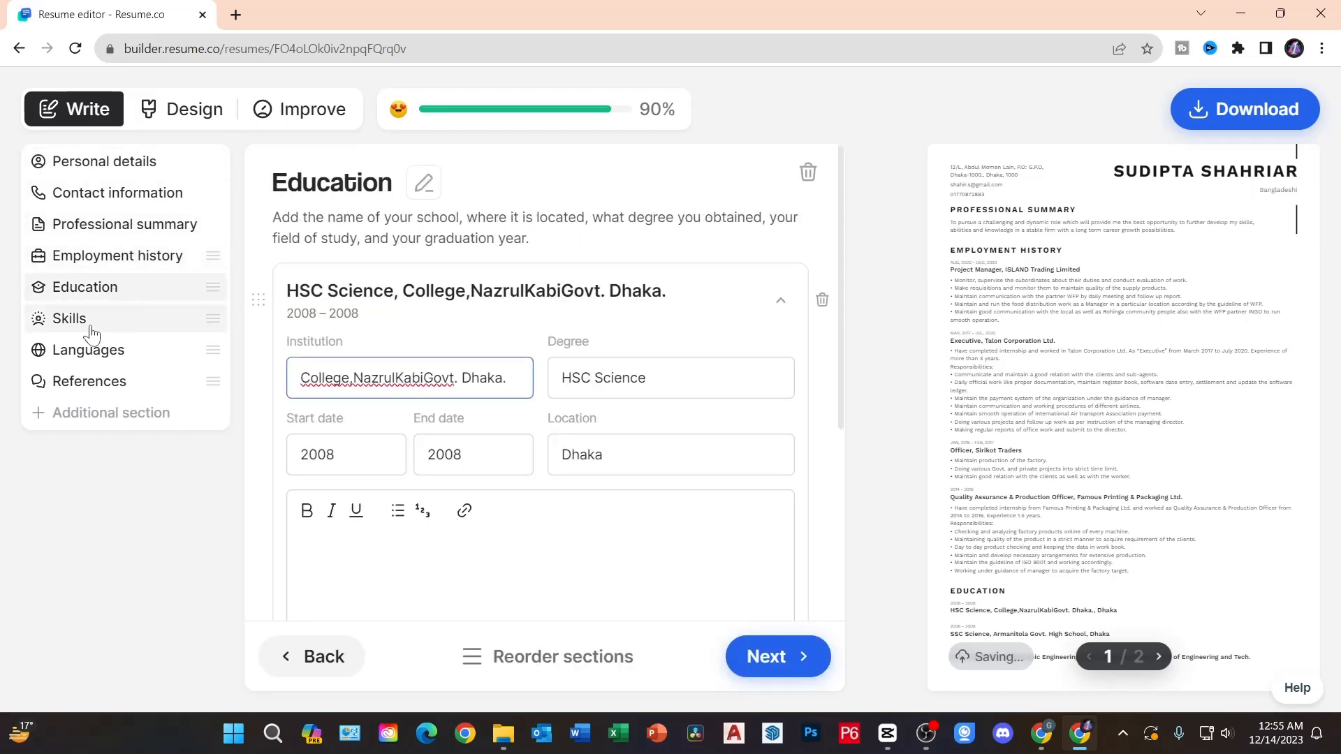
click(91, 326)
click(98, 350)
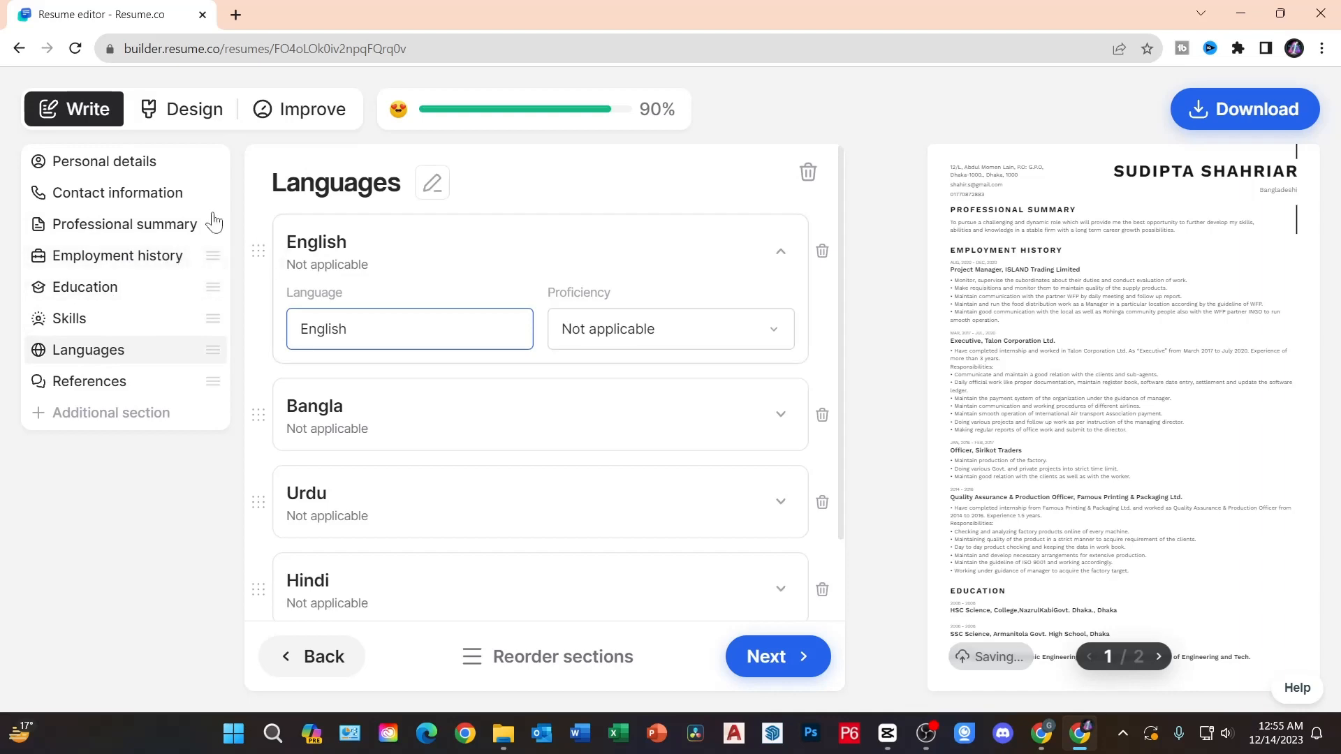
- Upload a profile photo in the Personal details section, adjust its crop and save it
click(102, 161)
click(580, 380)
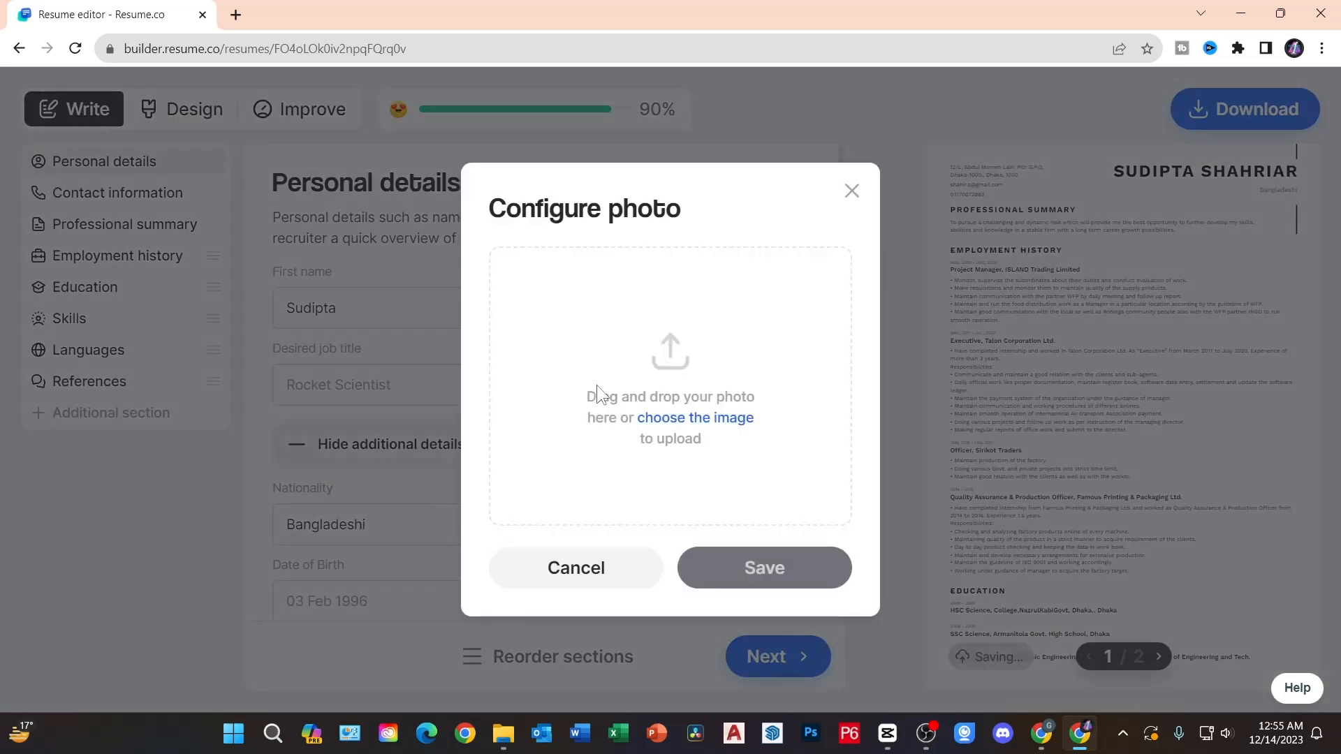
click(707, 419)
mouse_move(537, 516)
mouse_down()
mouse_move(555, 517)
mouse_move(520, 517)
mouse_up()
click(685, 581)
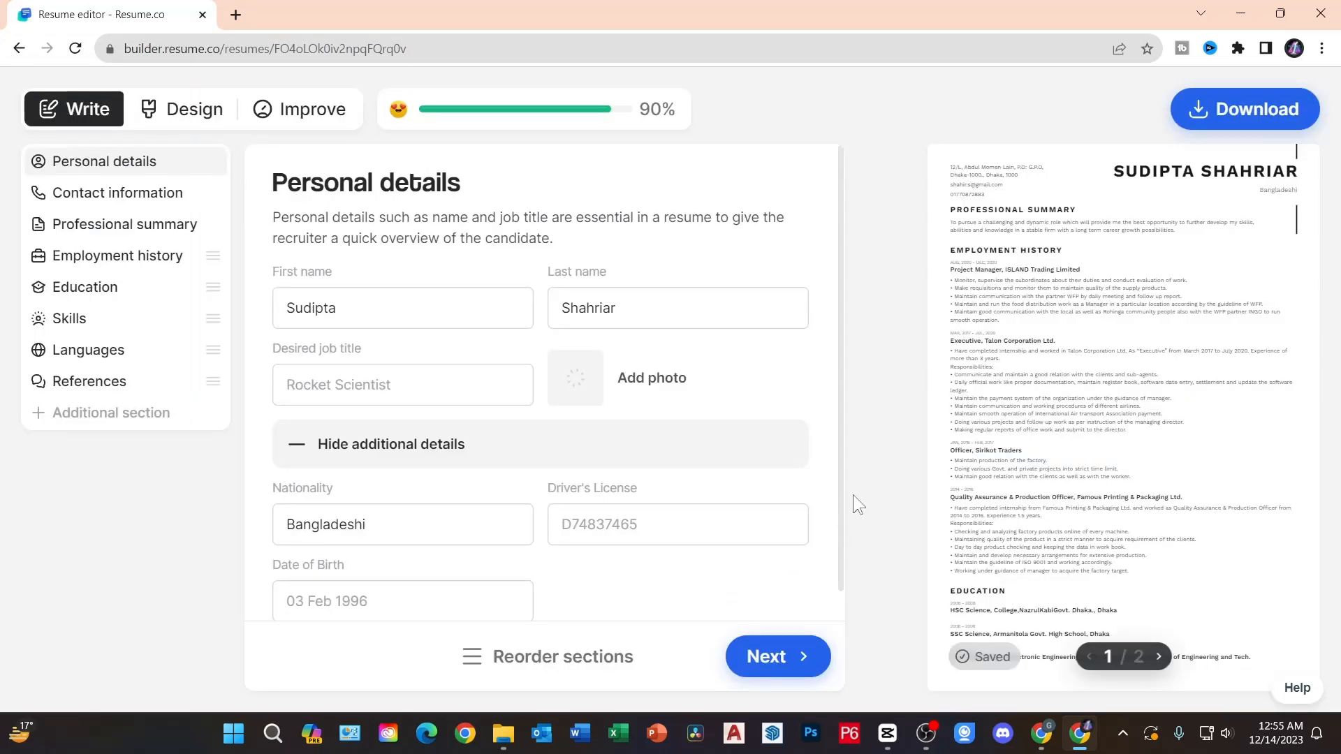
- Apply the monospaced template style with the pale mint-green color theme to the imported resume
click(201, 119)
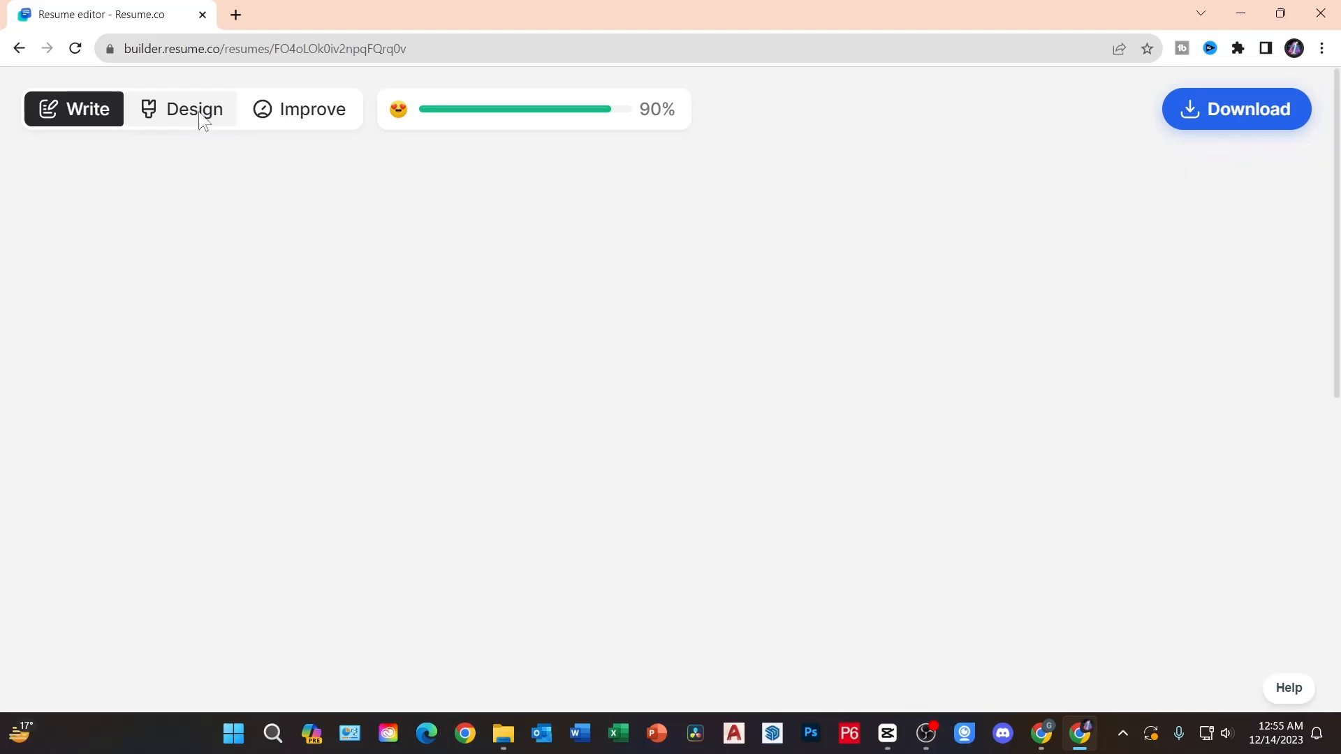
click(520, 590)
click(706, 601)
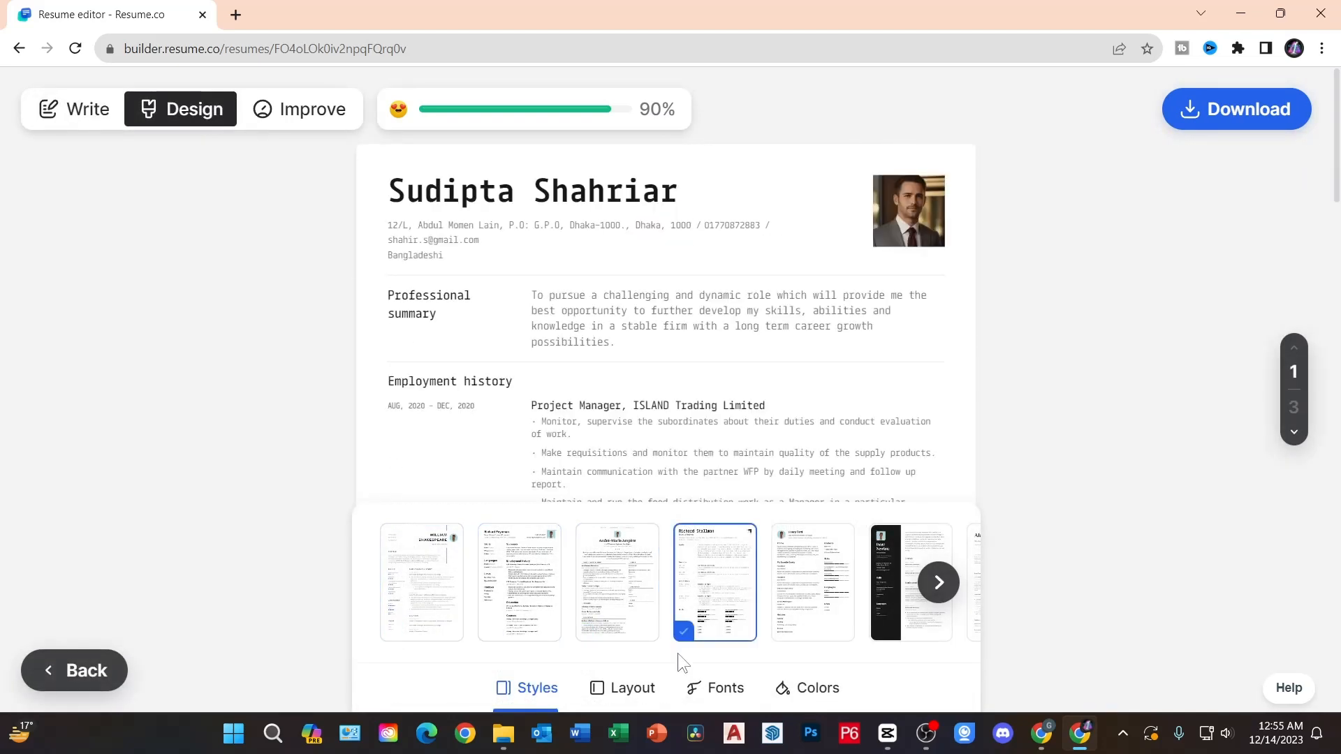
click(807, 688)
click(712, 633)
- Set the imported resume to the Left Column layout with the dark teal color theme
click(623, 690)
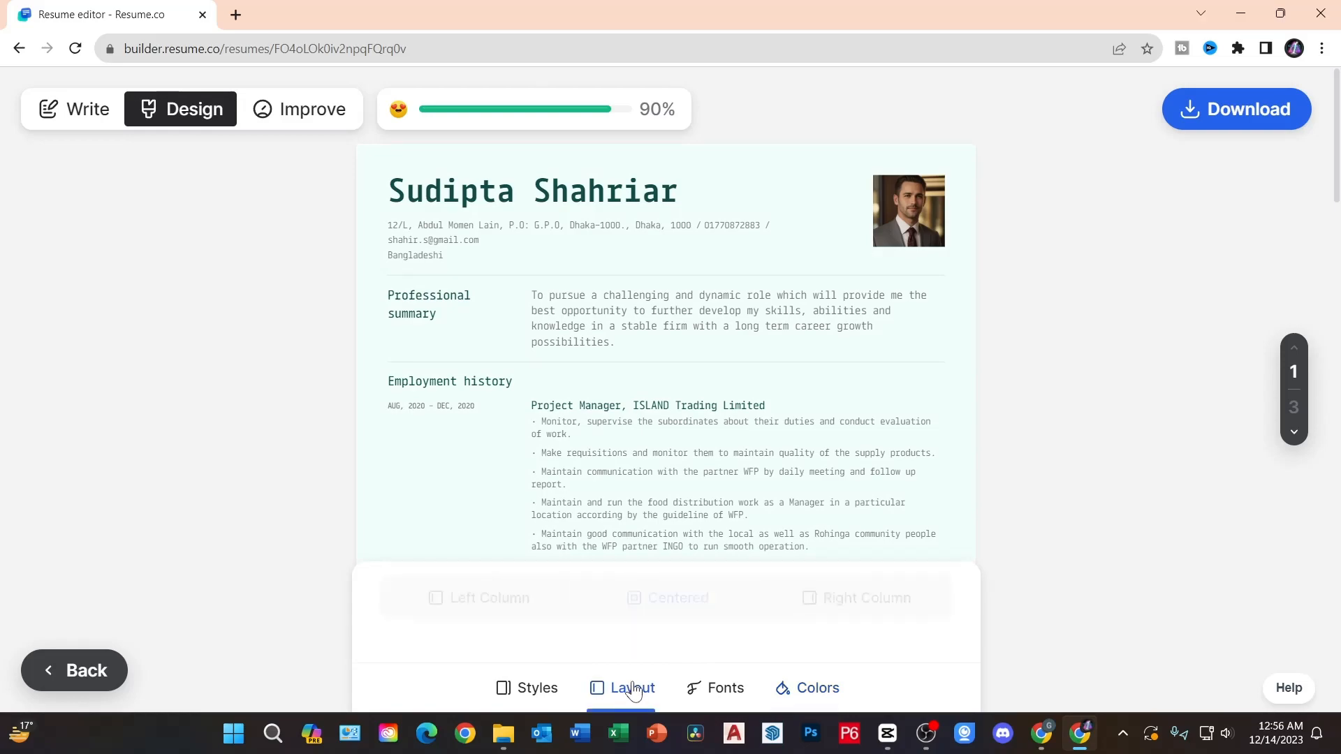
click(524, 626)
click(807, 688)
click(849, 612)
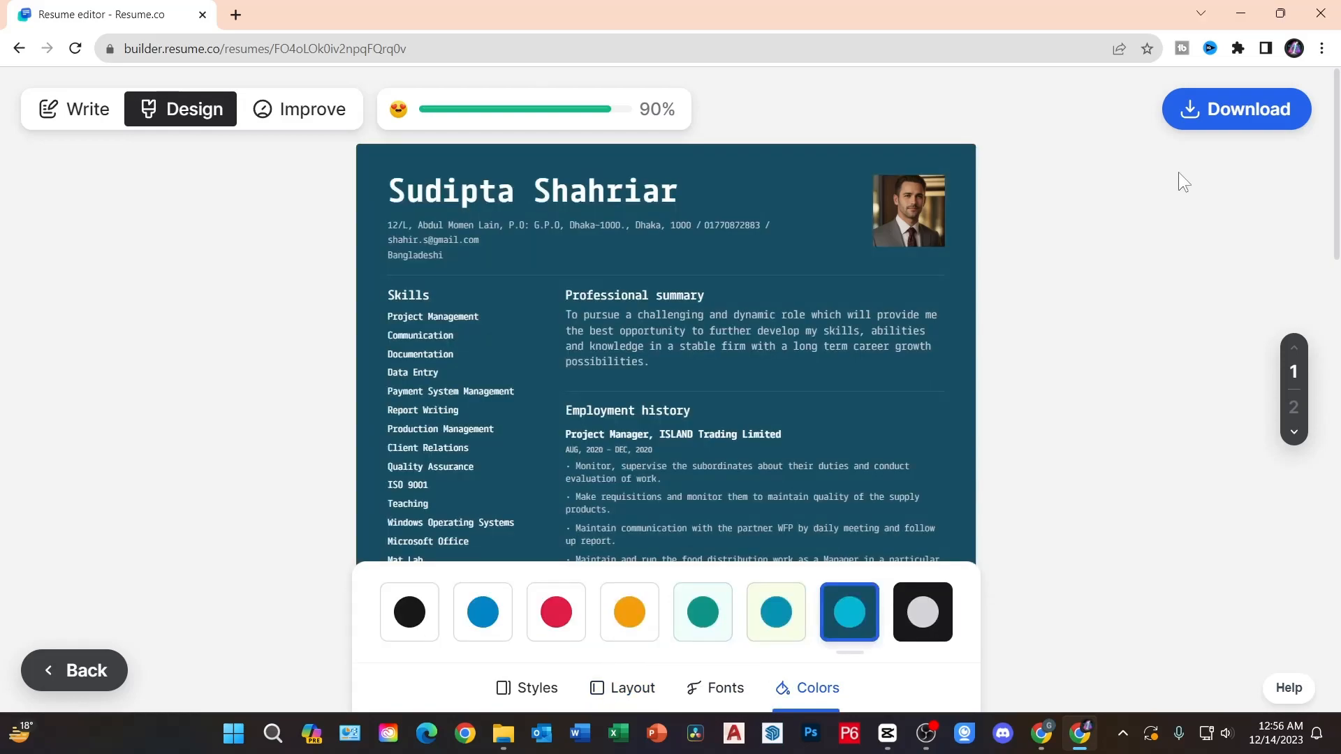
- Start downloading the redesigned resume
click(1264, 111)
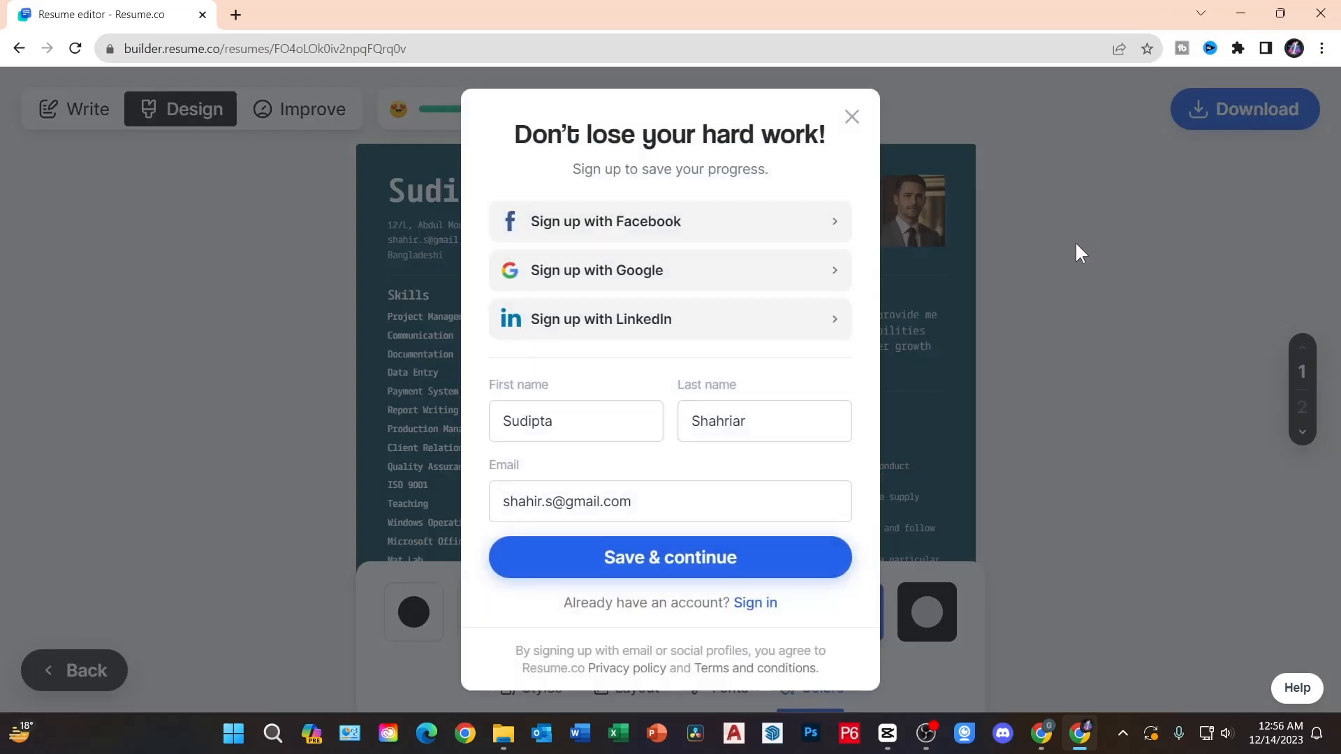